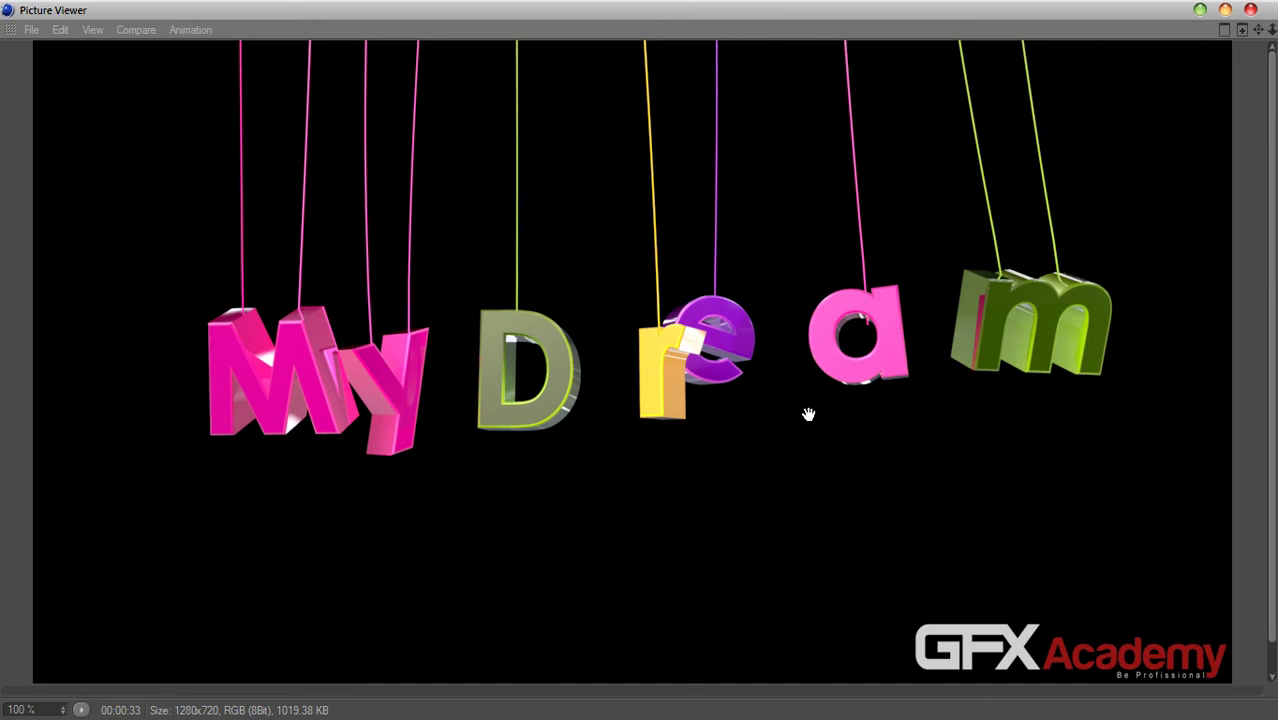
- Close the rendered preview and expand the STUFE hierarchy, folding the two M-Robe objects inside the M group
click(1250, 9)
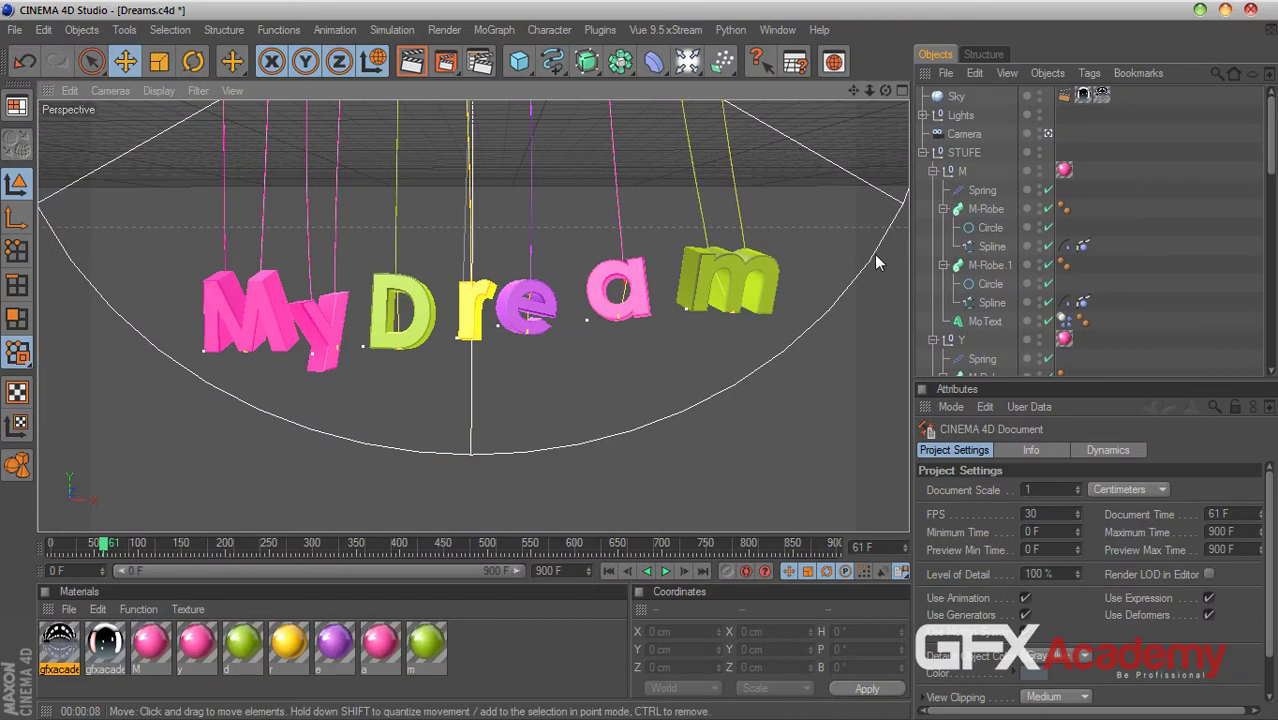
click(922, 152)
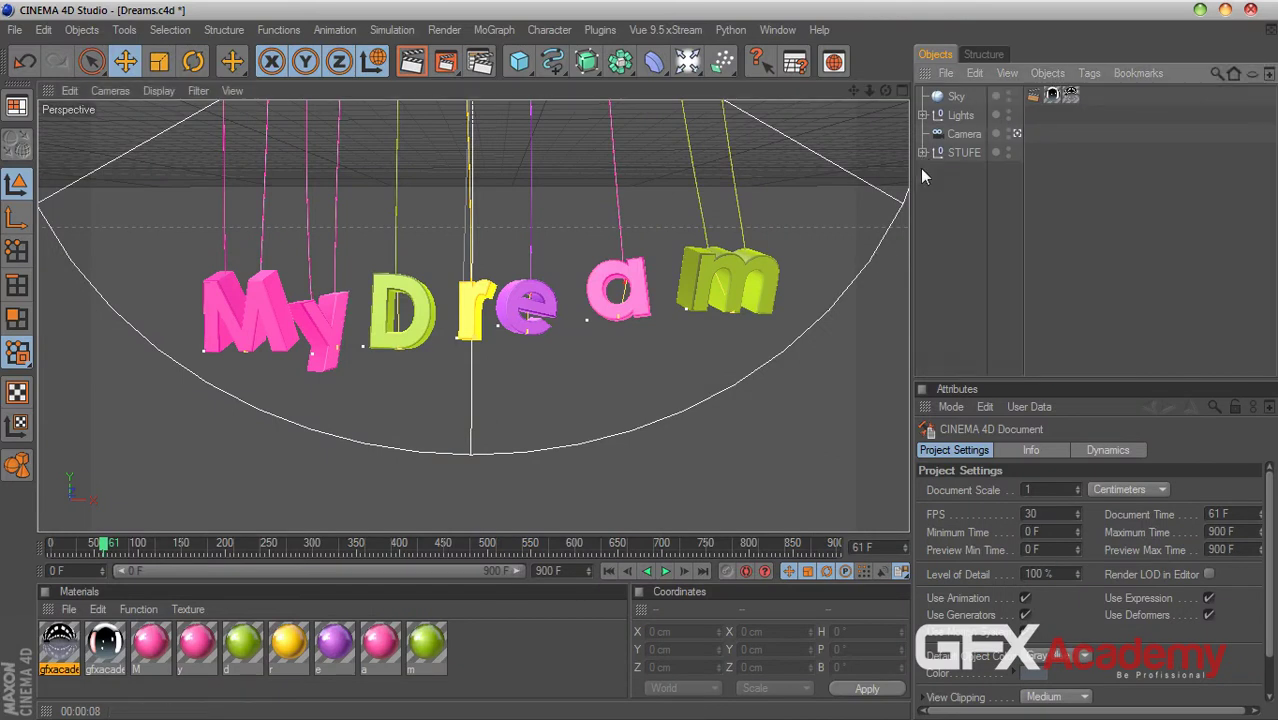
click(713, 263)
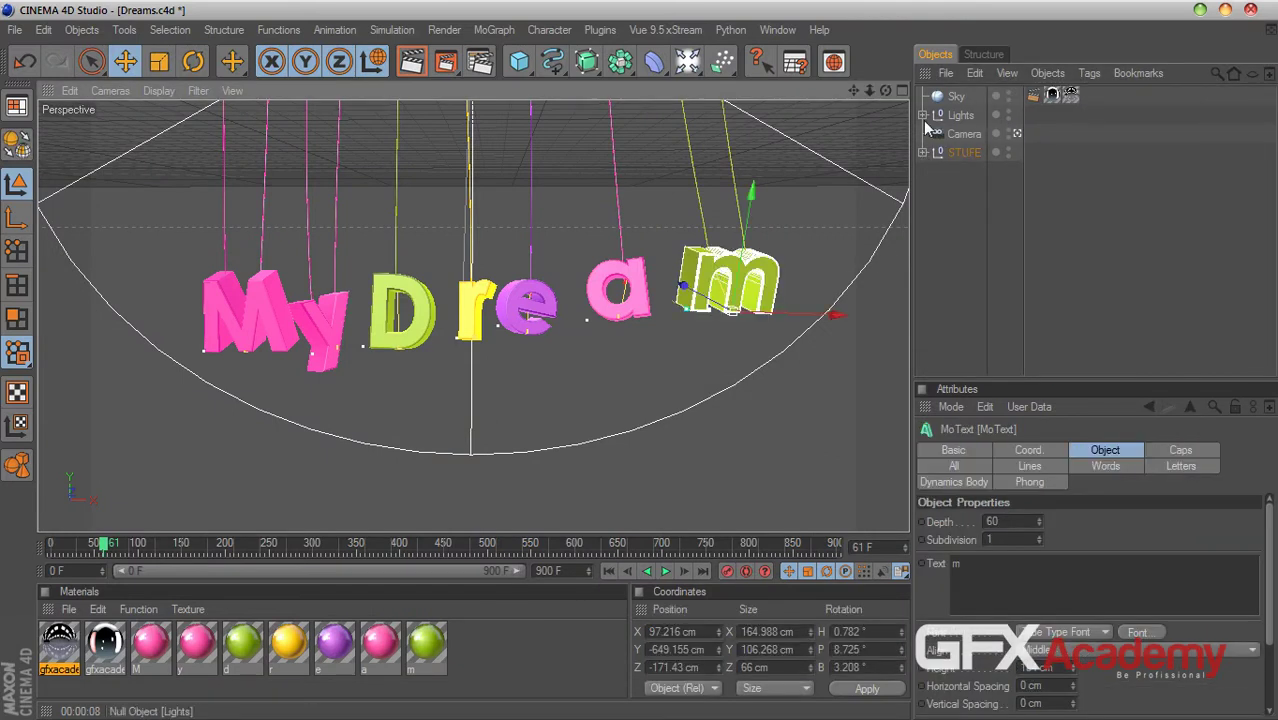
click(922, 152)
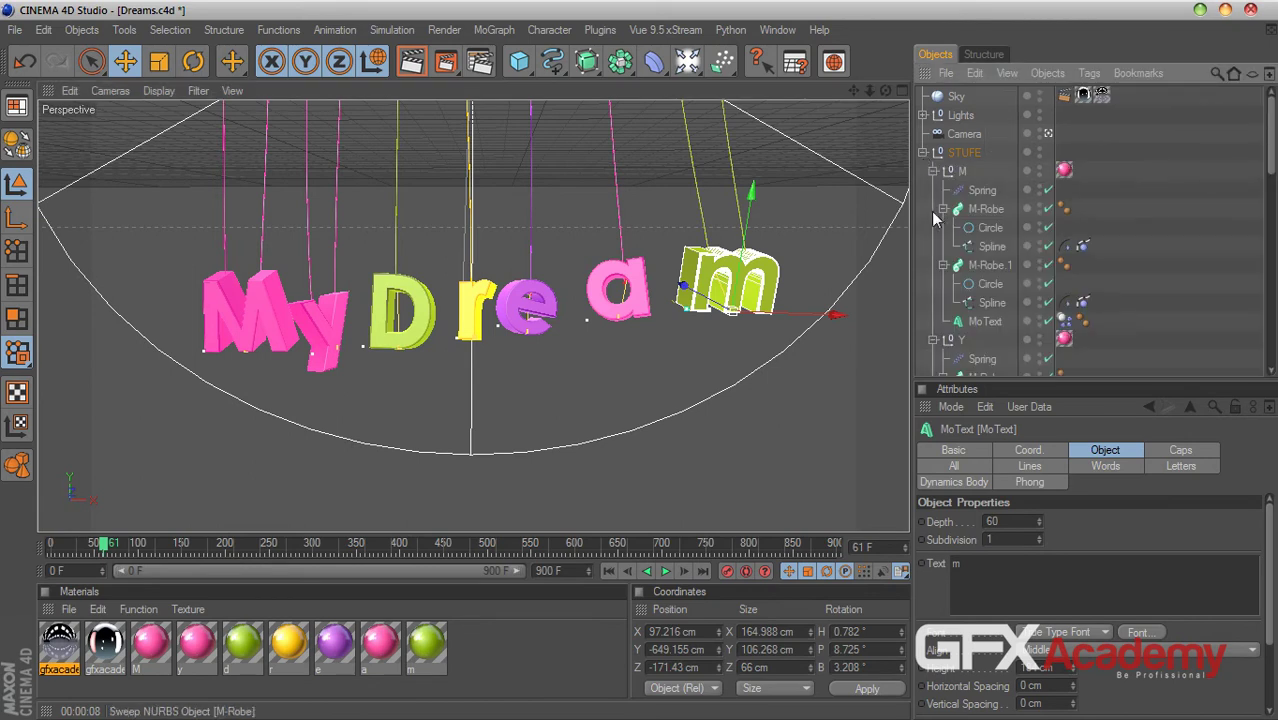
click(942, 209)
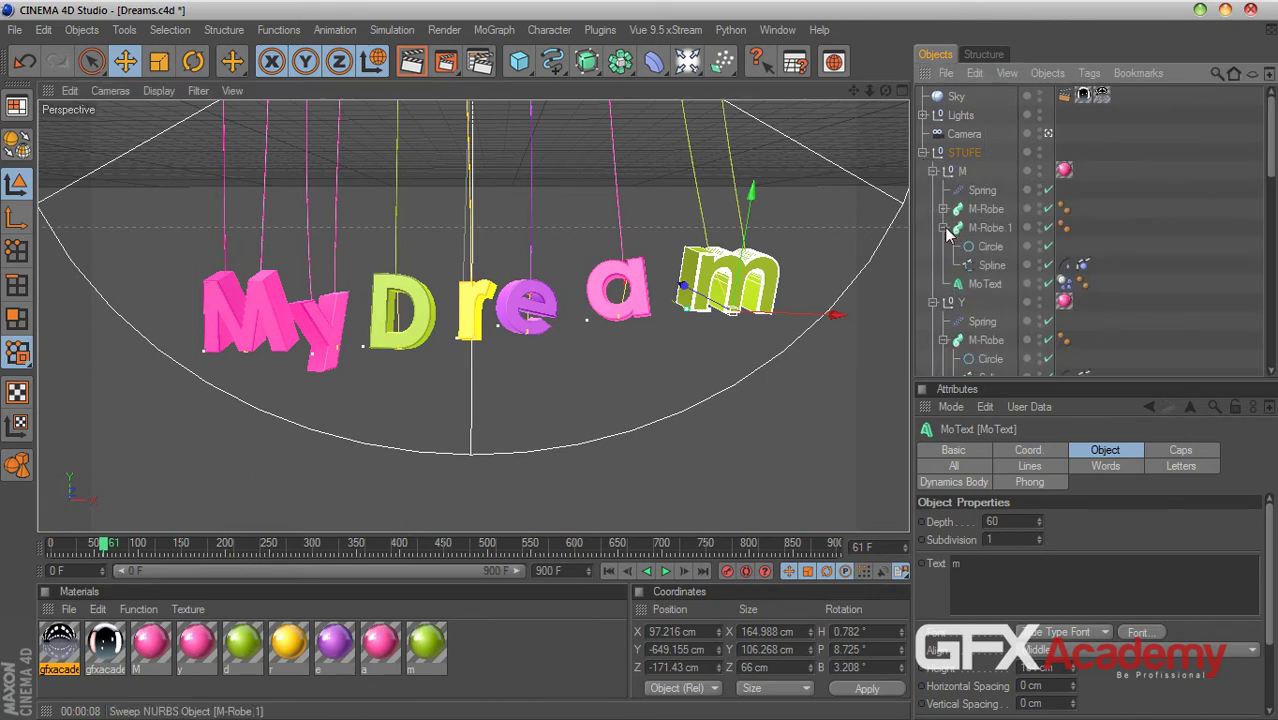
click(942, 227)
- Examine the M group's parts by selecting its MoText and its two M-Robe sweeps in turn
click(983, 247)
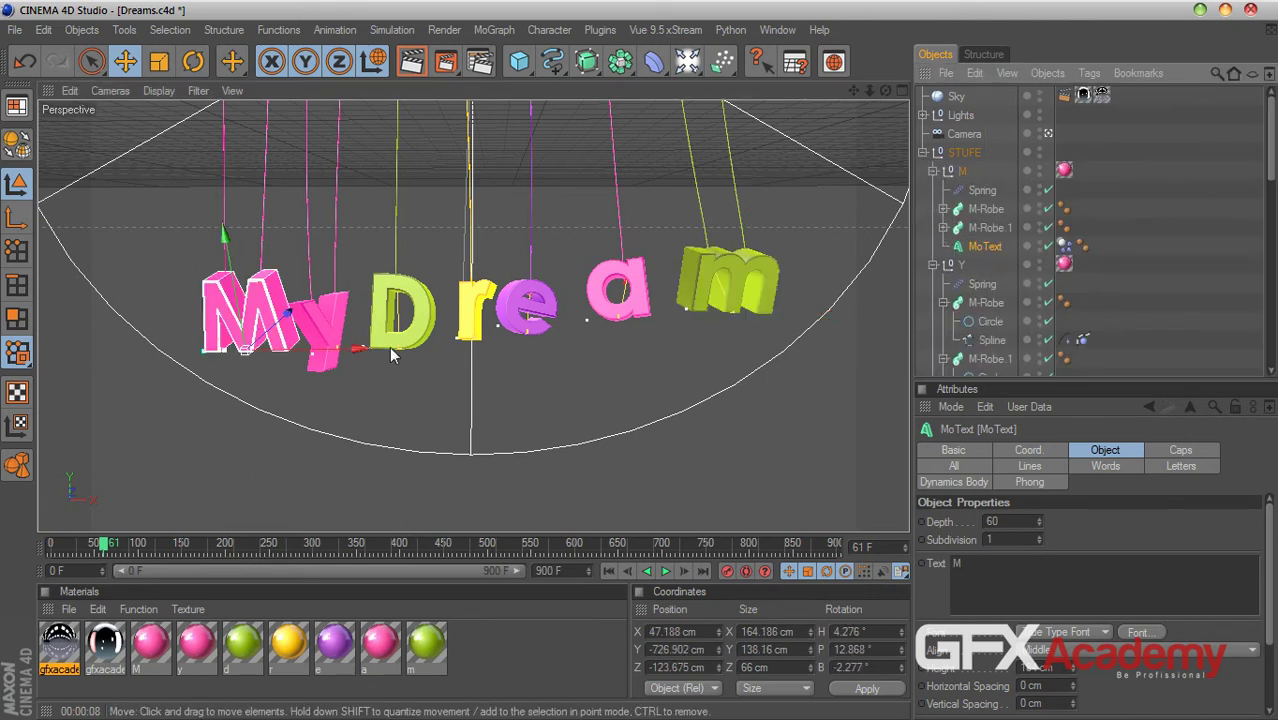
click(990, 229)
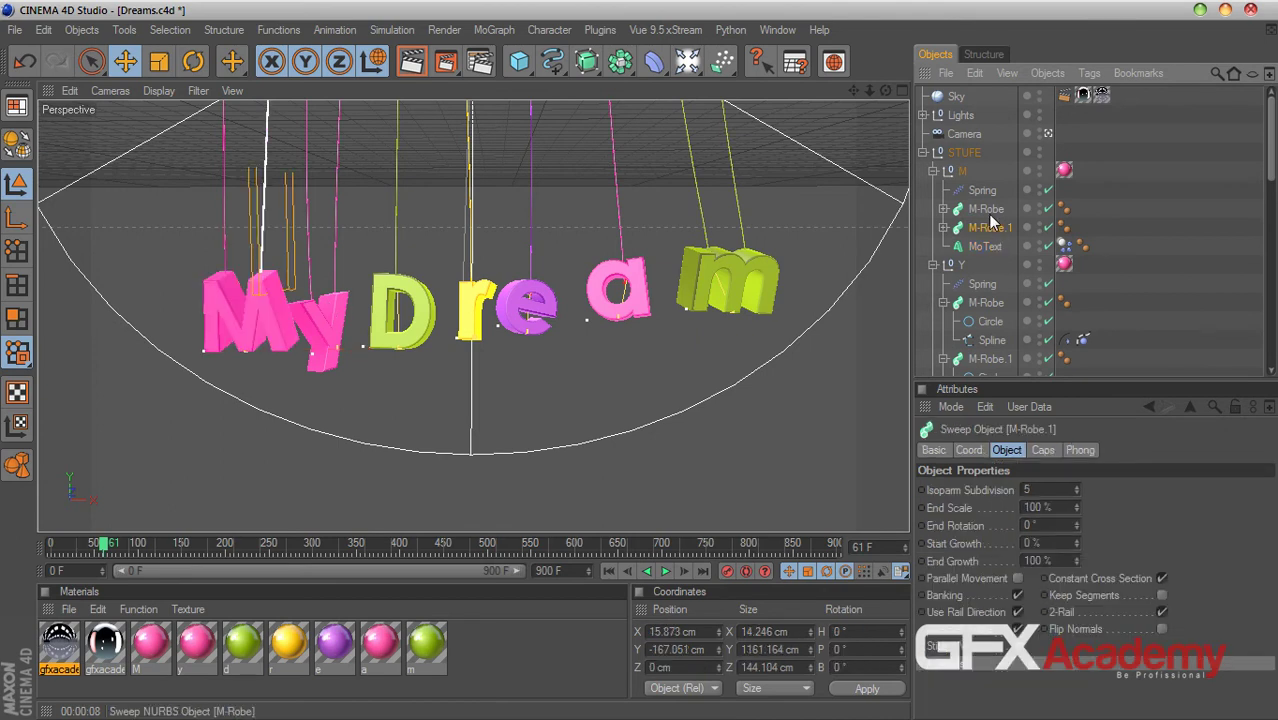
click(985, 210)
click(985, 228)
click(985, 210)
click(985, 226)
click(983, 211)
click(985, 228)
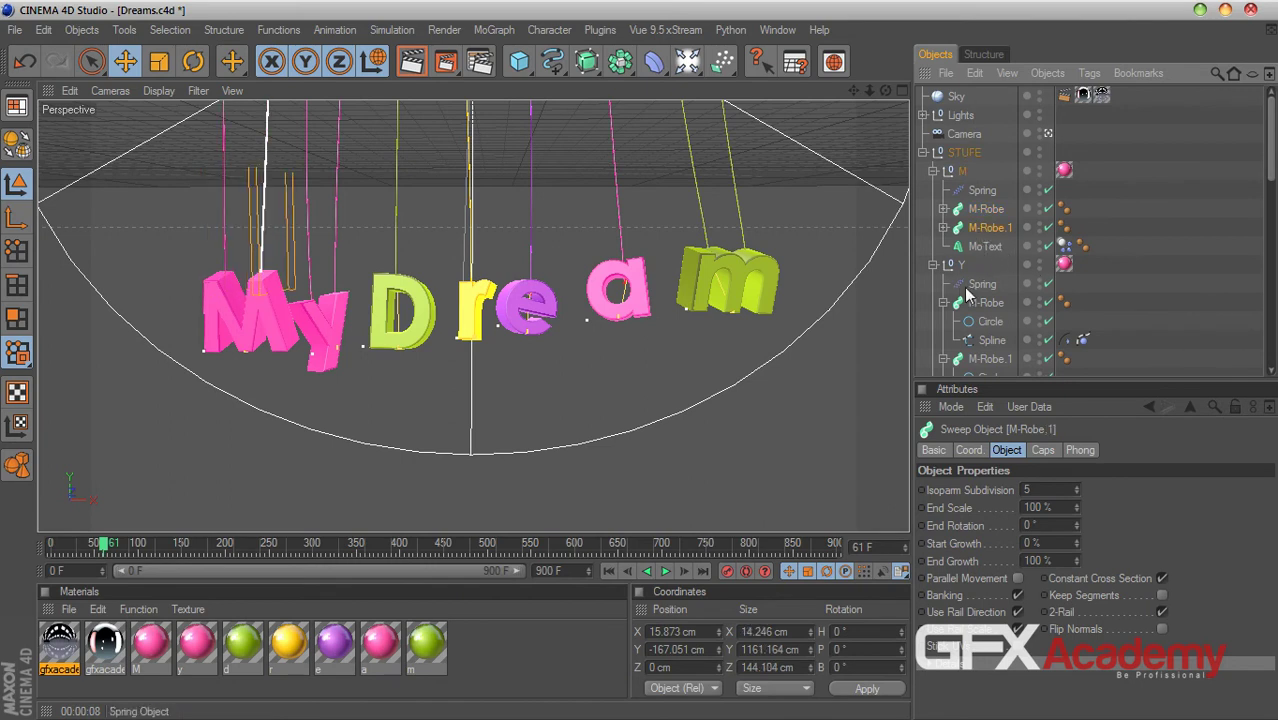
- Add a Compositing tag to the M group and enable object buffer 1 on it
click(958, 171)
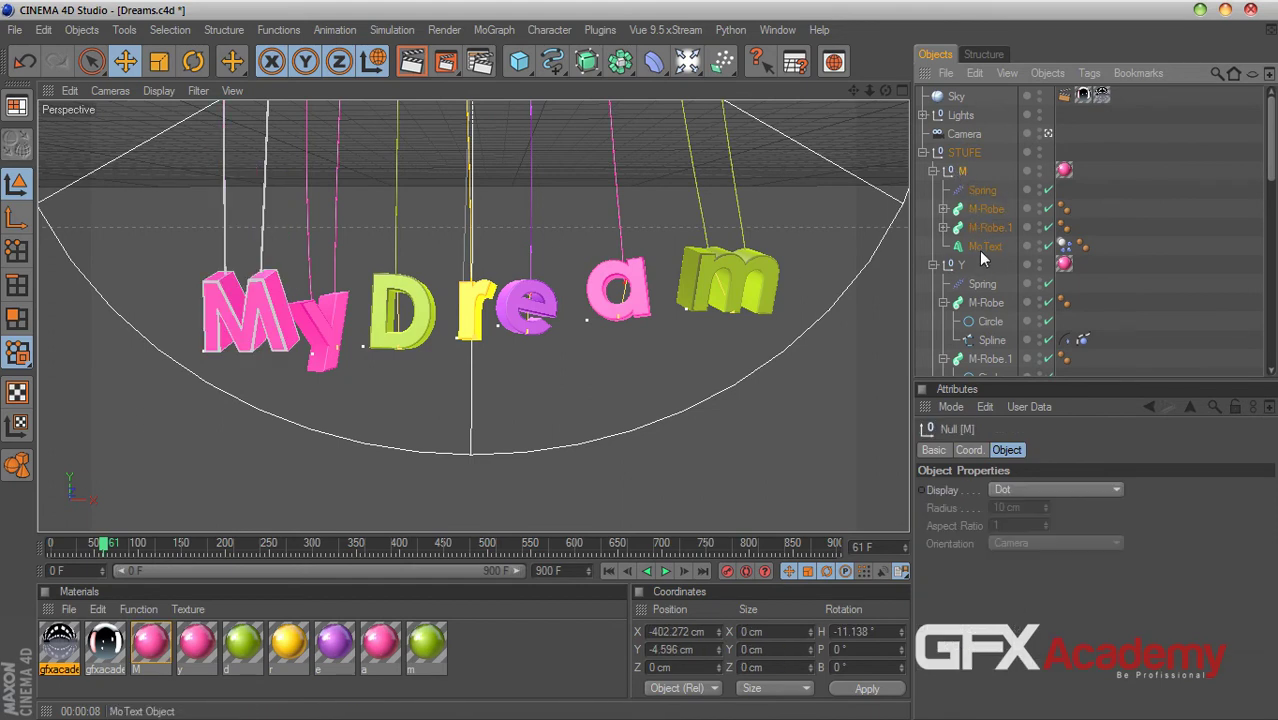
right_click(962, 175)
mouse_move(1005, 105)
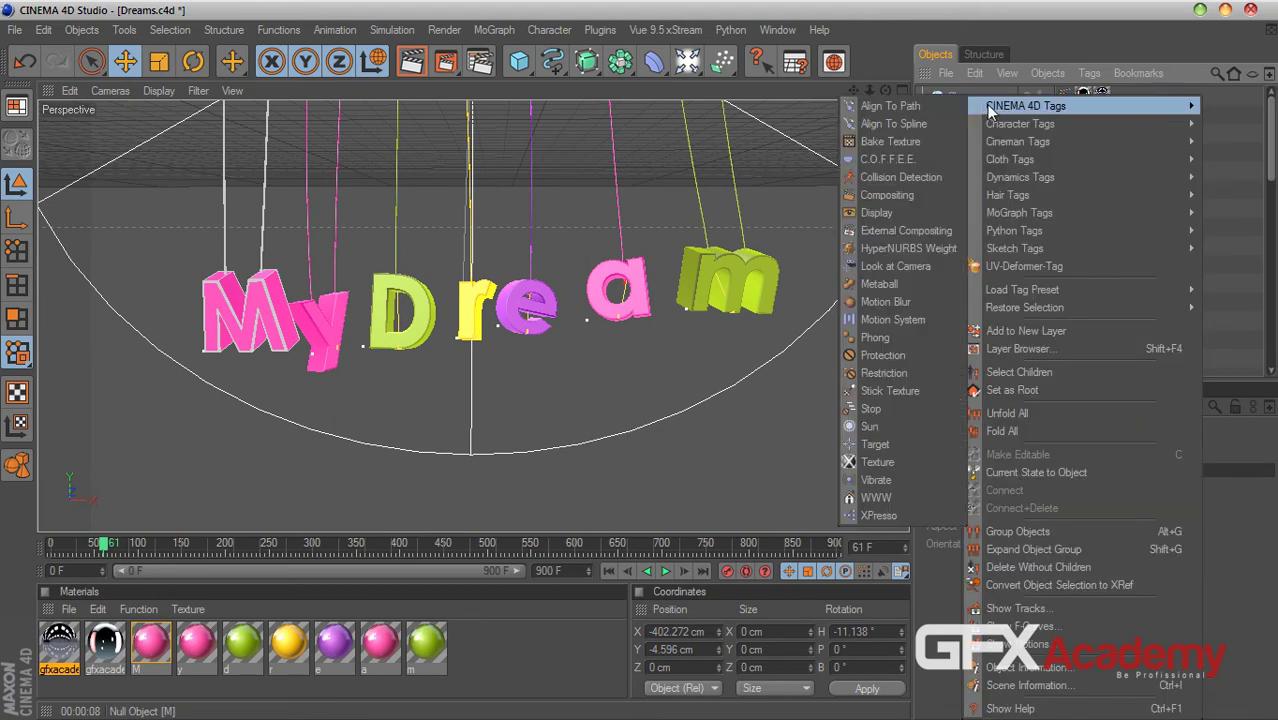
click(910, 195)
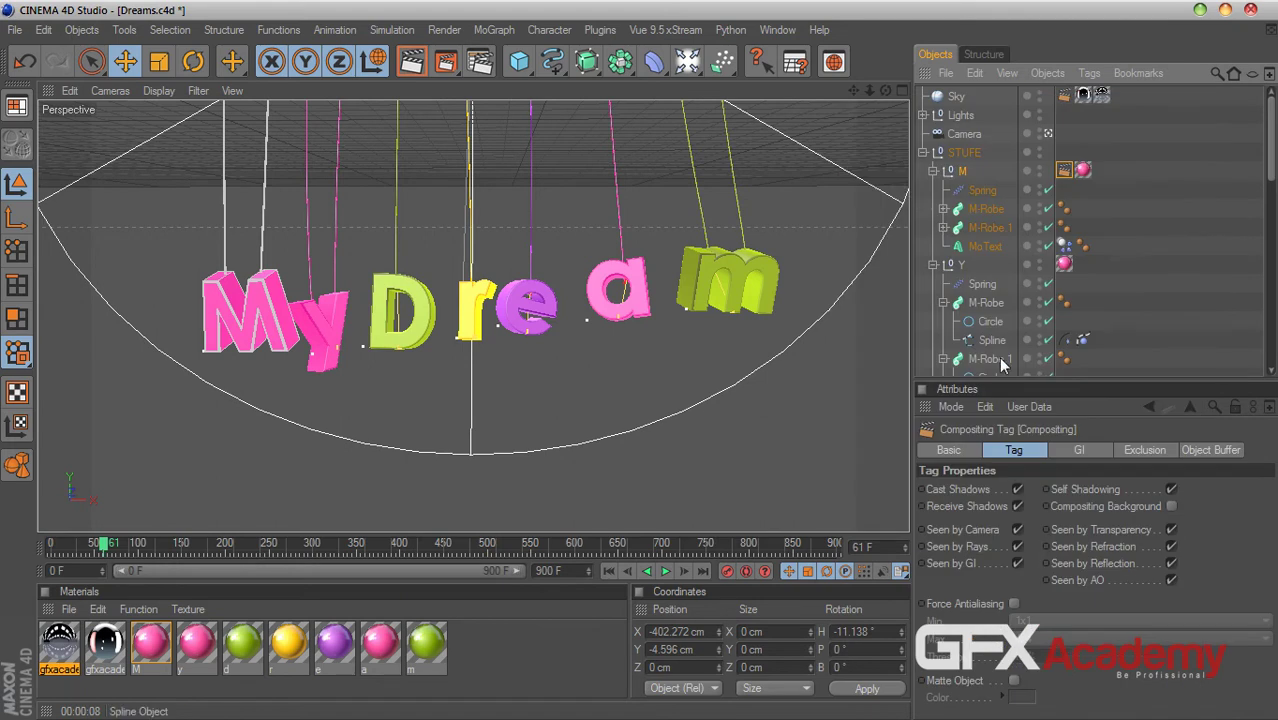
click(1190, 452)
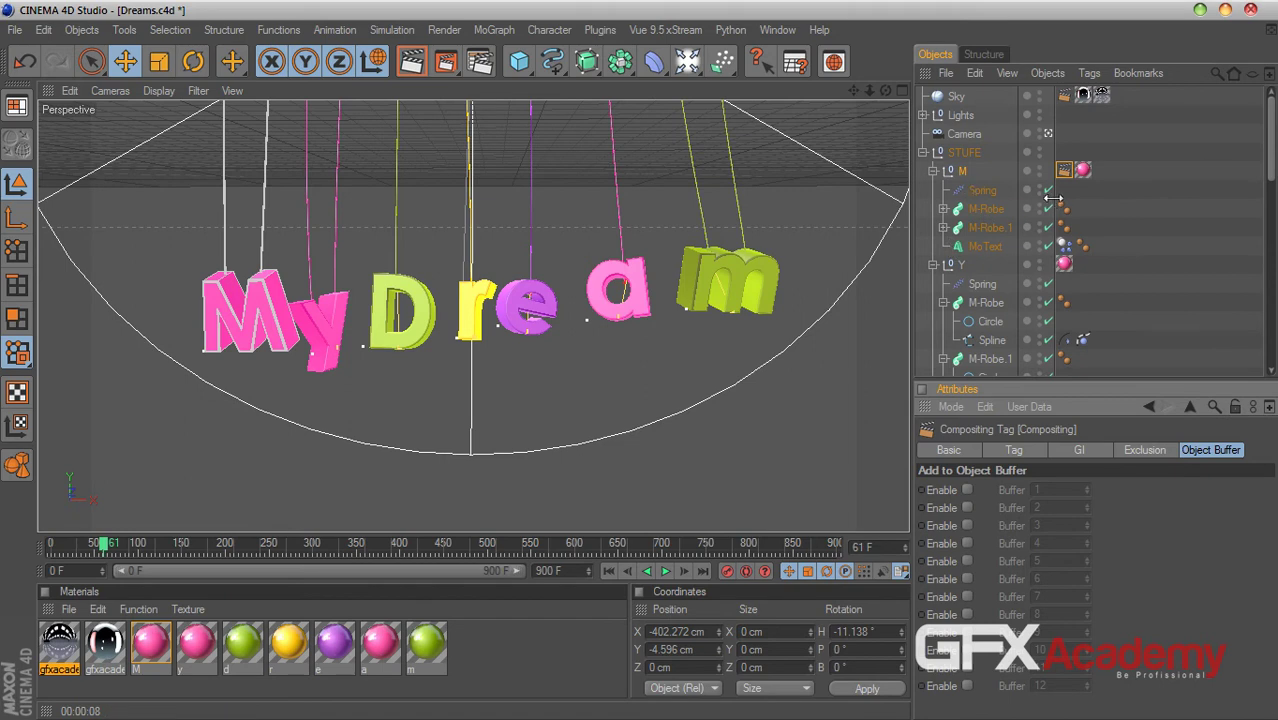
click(966, 490)
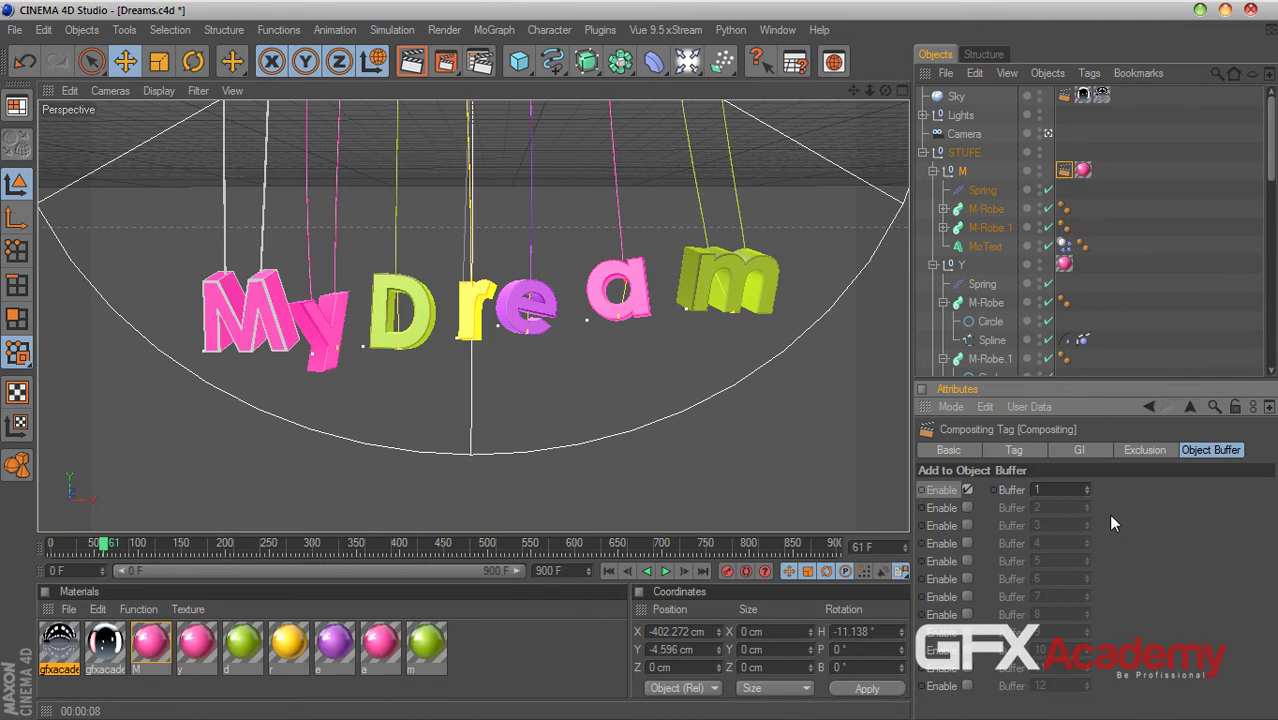
- Move the Compositing tag from the M group up to the parent STUFE null
click(960, 153)
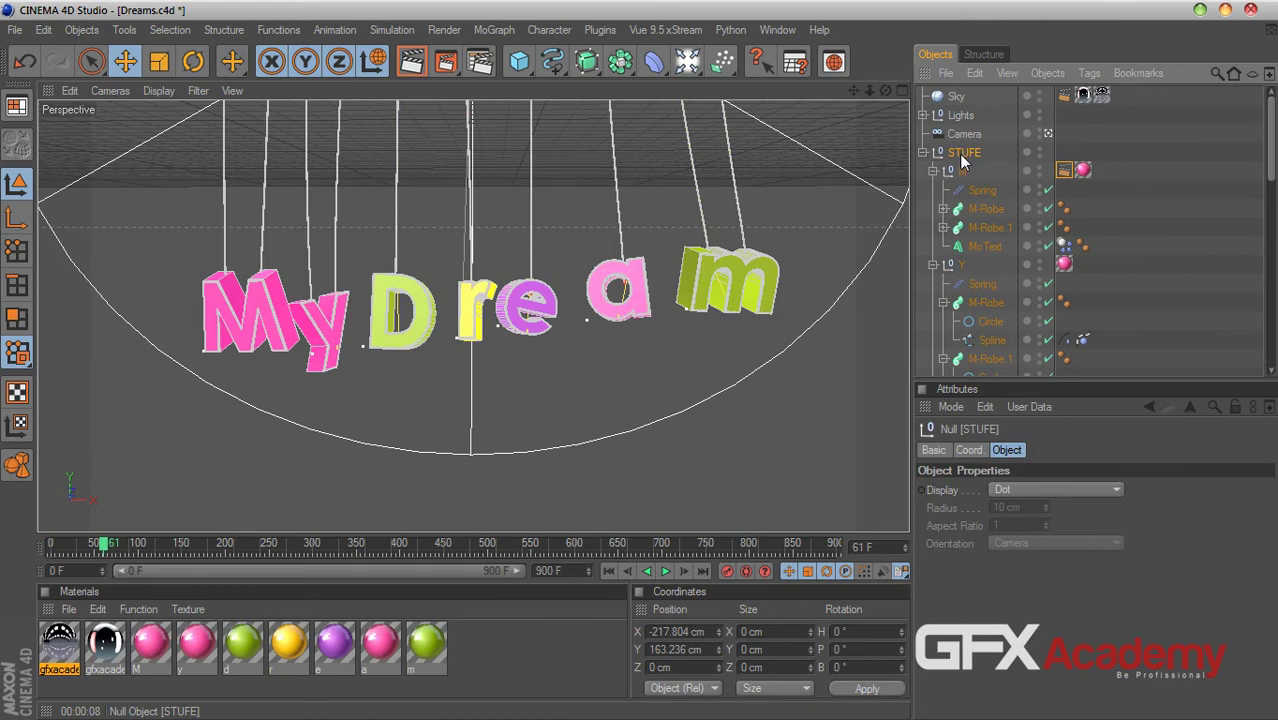
drag(1270, 170, 1271, 210)
scroll(1255, 215, down, 3)
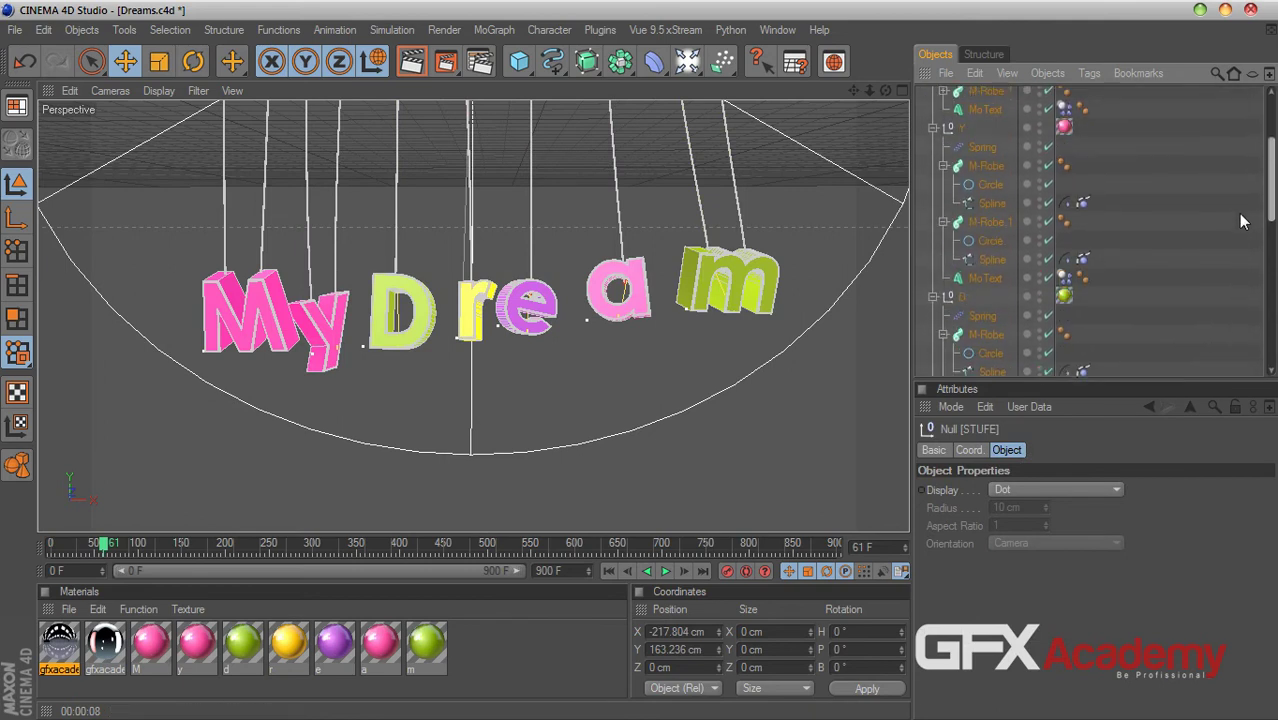
scroll(1240, 220, up, 5)
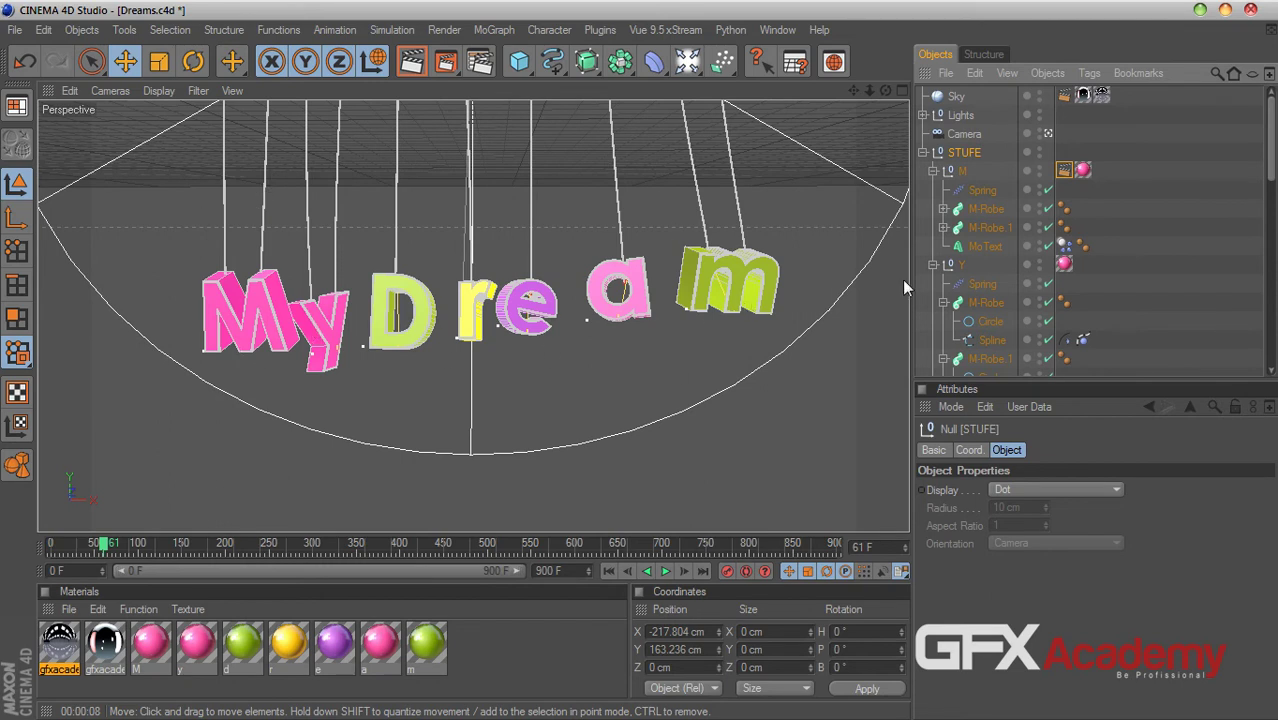
drag(1063, 170, 1063, 152)
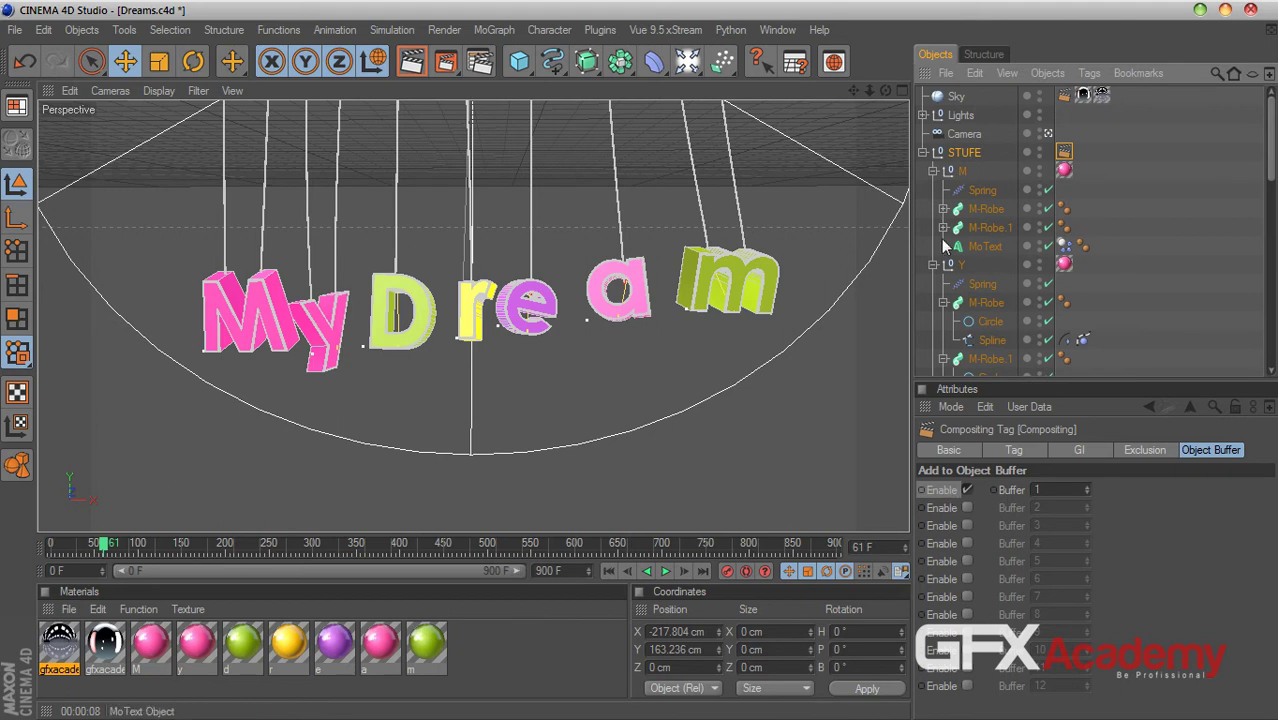
- Copy the Compositing tag from the STUFE null onto the M group
click(962, 172)
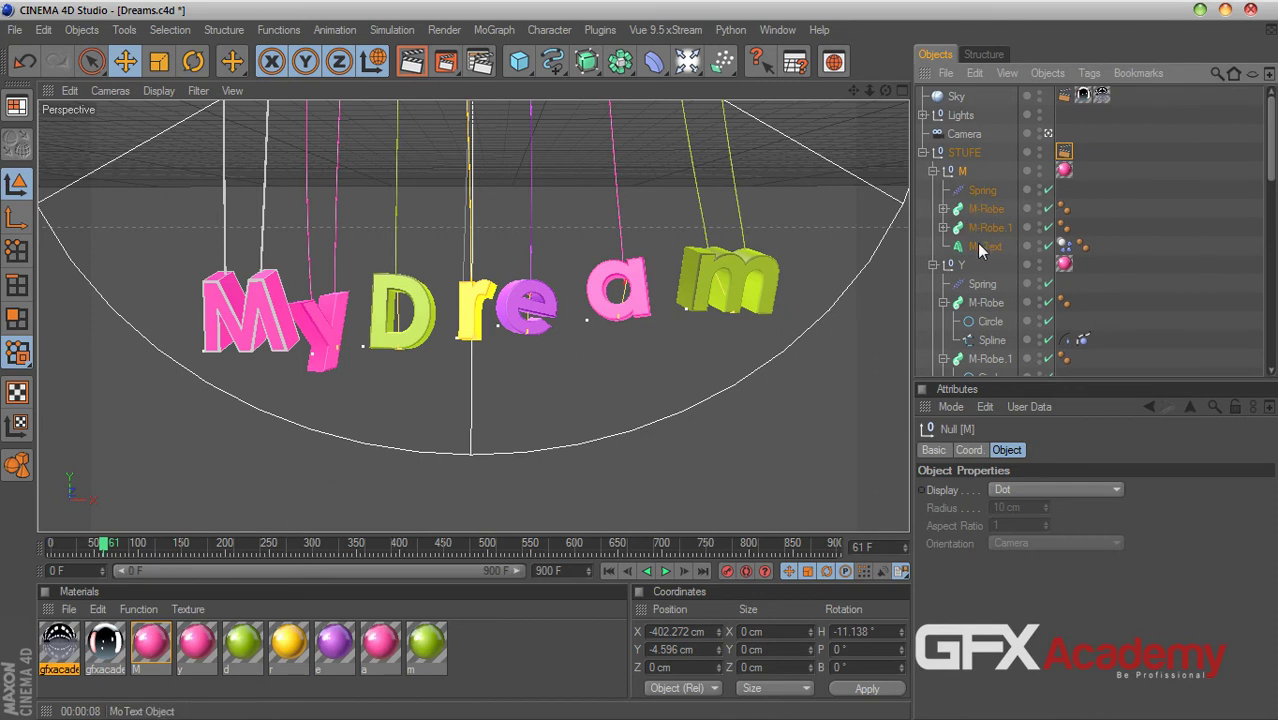
right_click(961, 176)
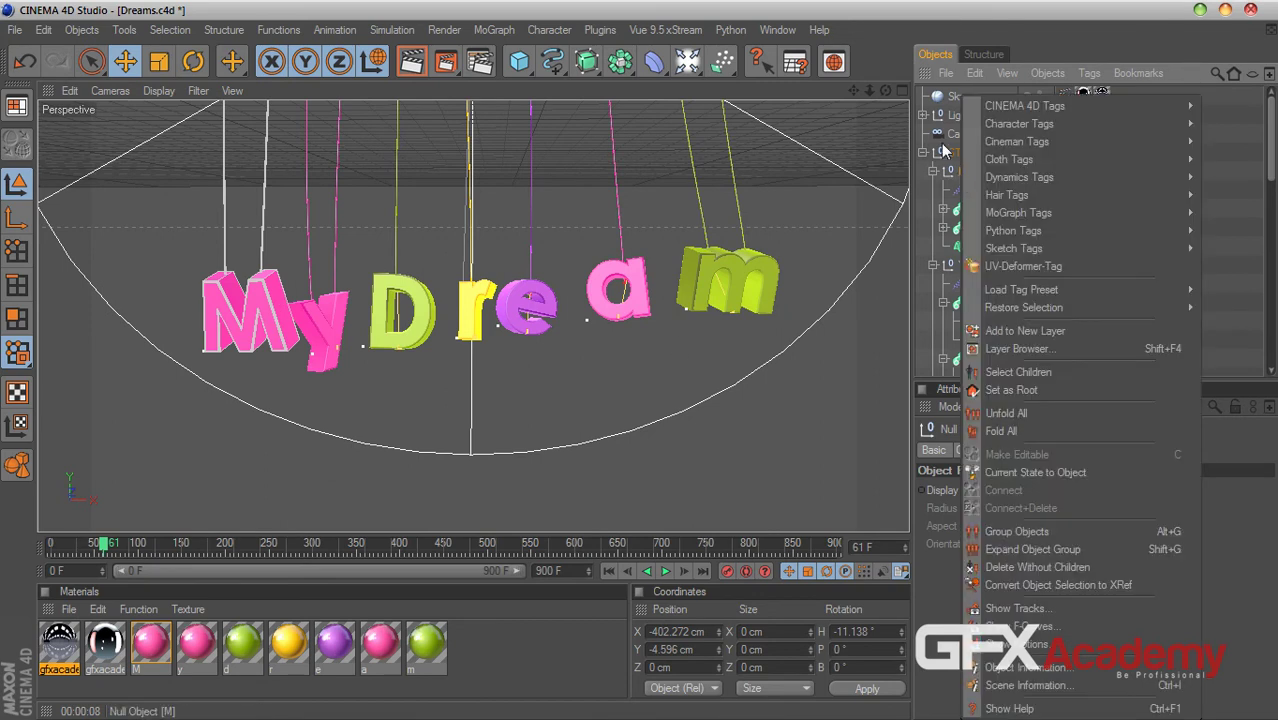
mouse_move(987, 107)
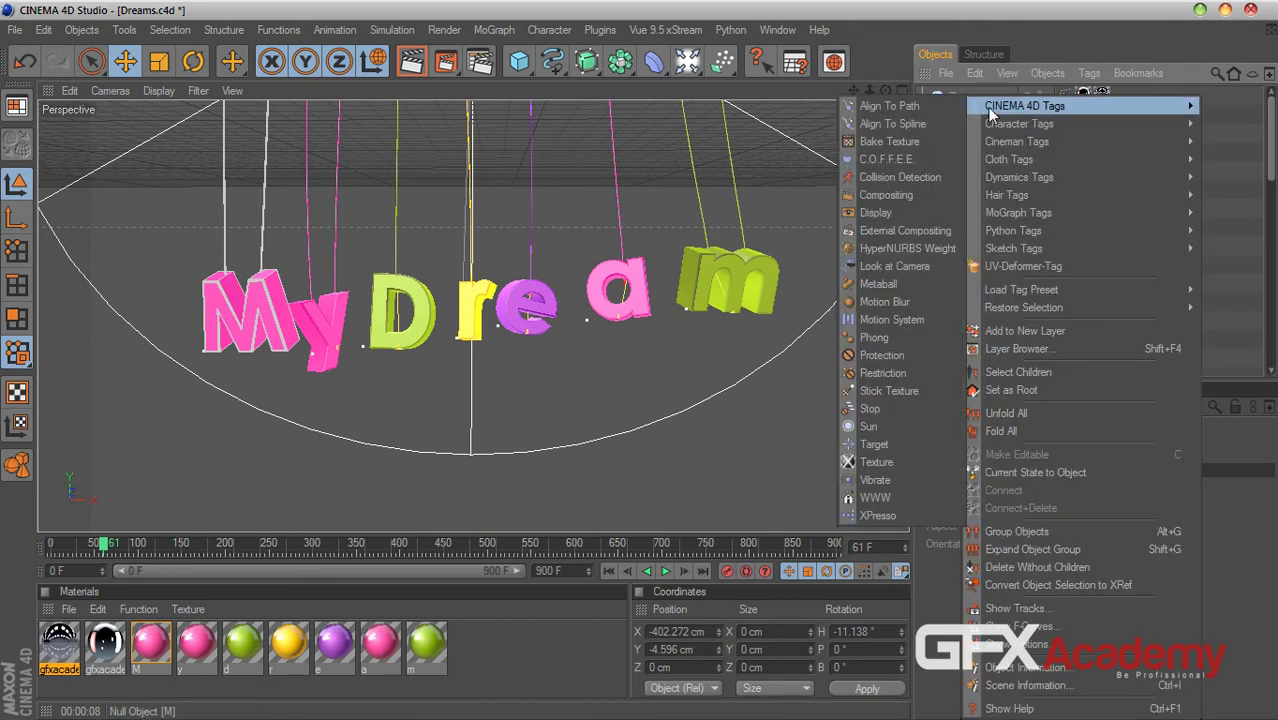
click(1274, 155)
ctrl+drag(1066, 162, 1082, 171)
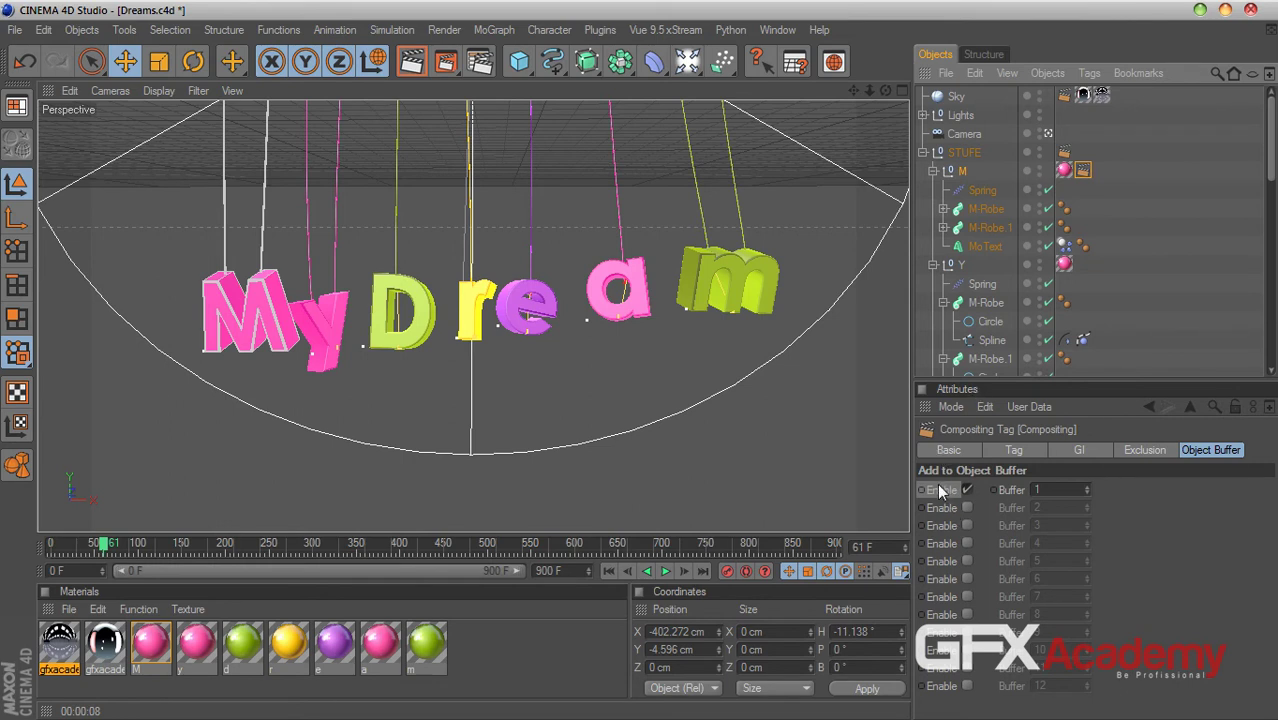
- Enable object buffer 2 alongside buffer 1 on the M group's Compositing tag
click(960, 171)
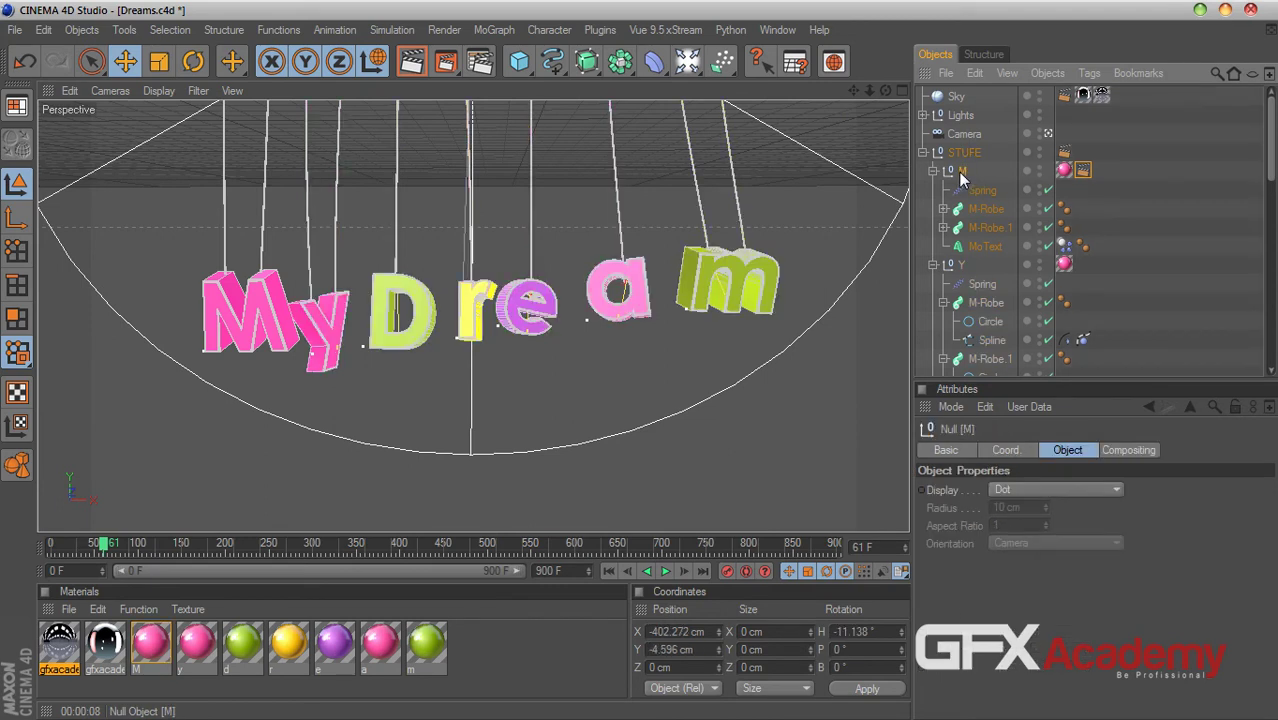
click(1083, 170)
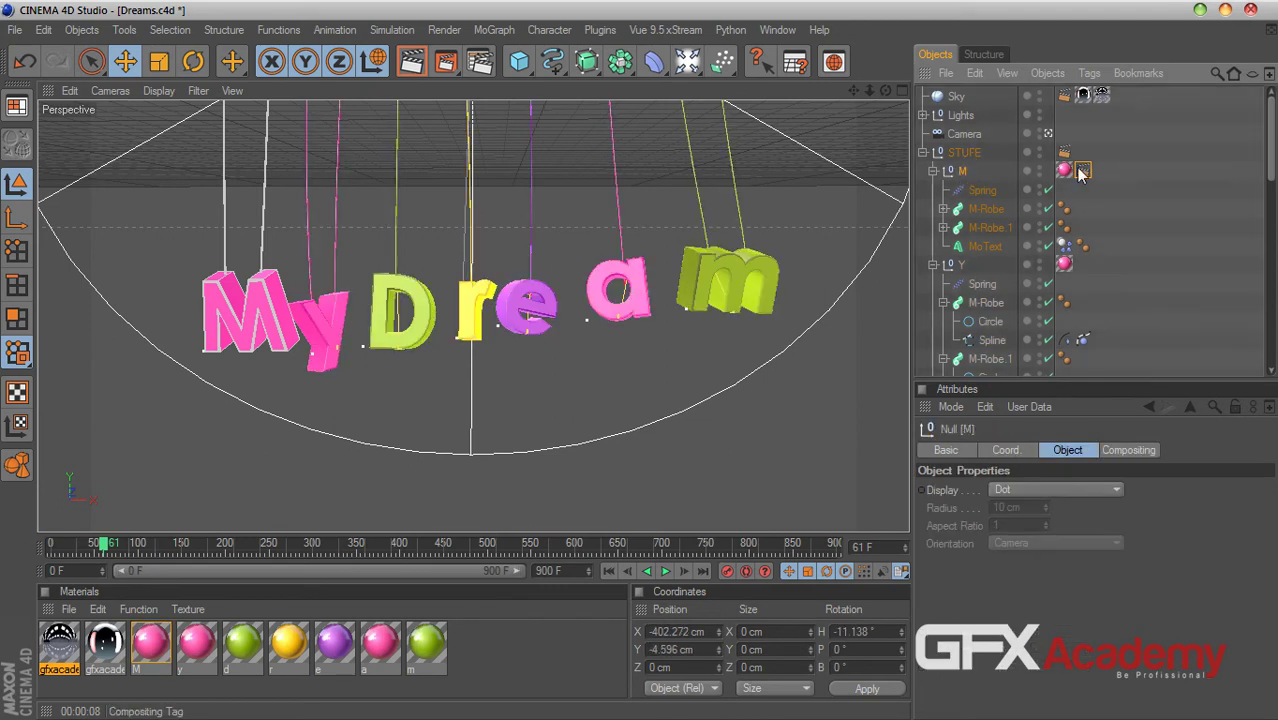
click(967, 507)
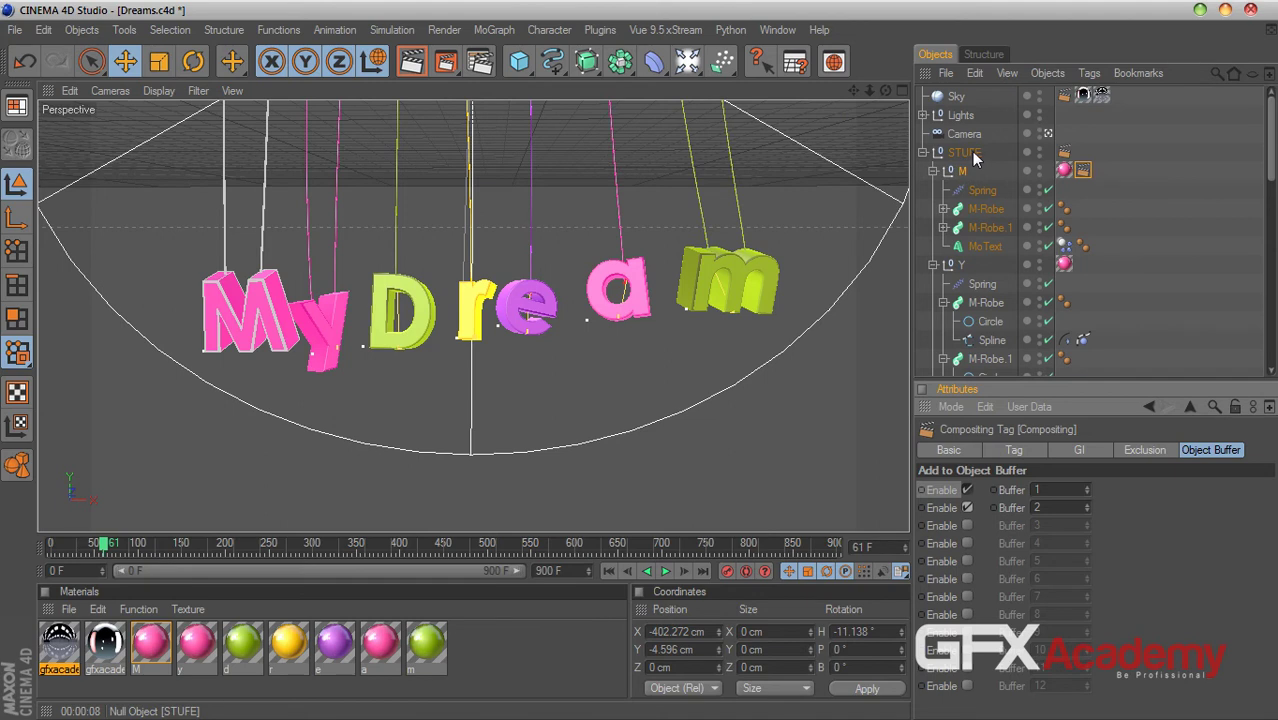
click(966, 490)
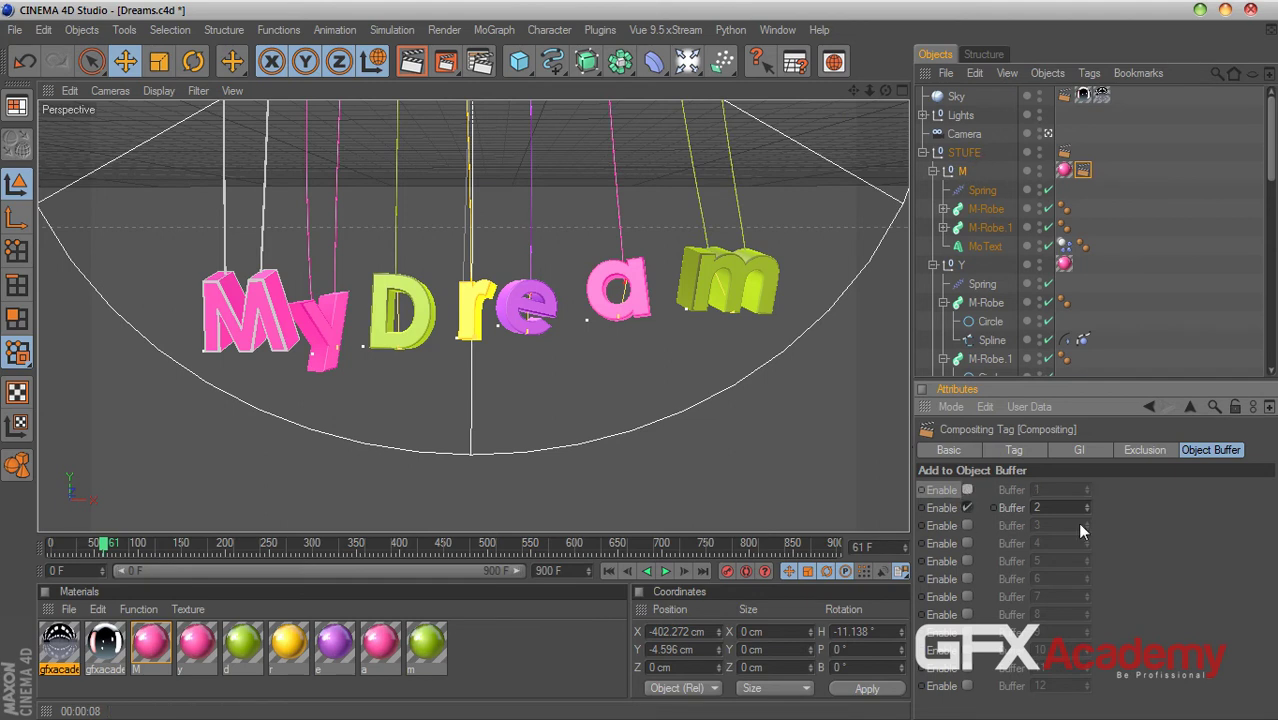
click(966, 490)
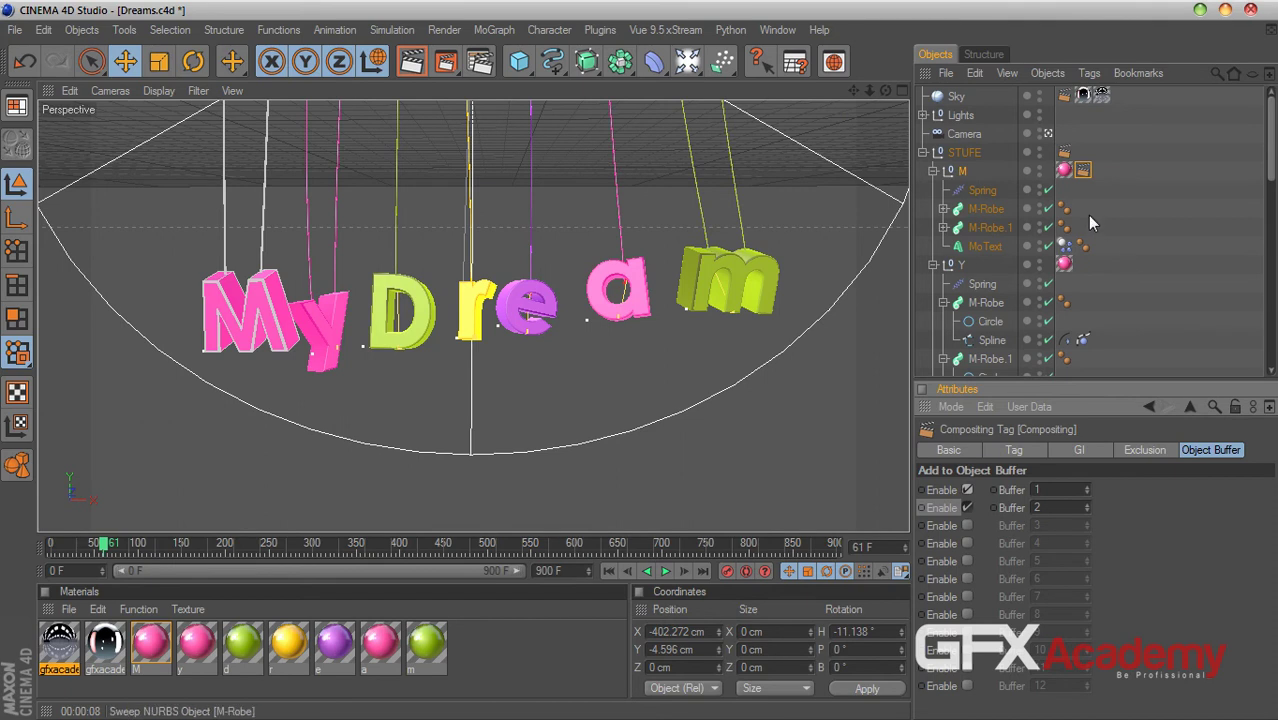
- Collapse all the letter groups under STUFE, from M through the final m
click(931, 170)
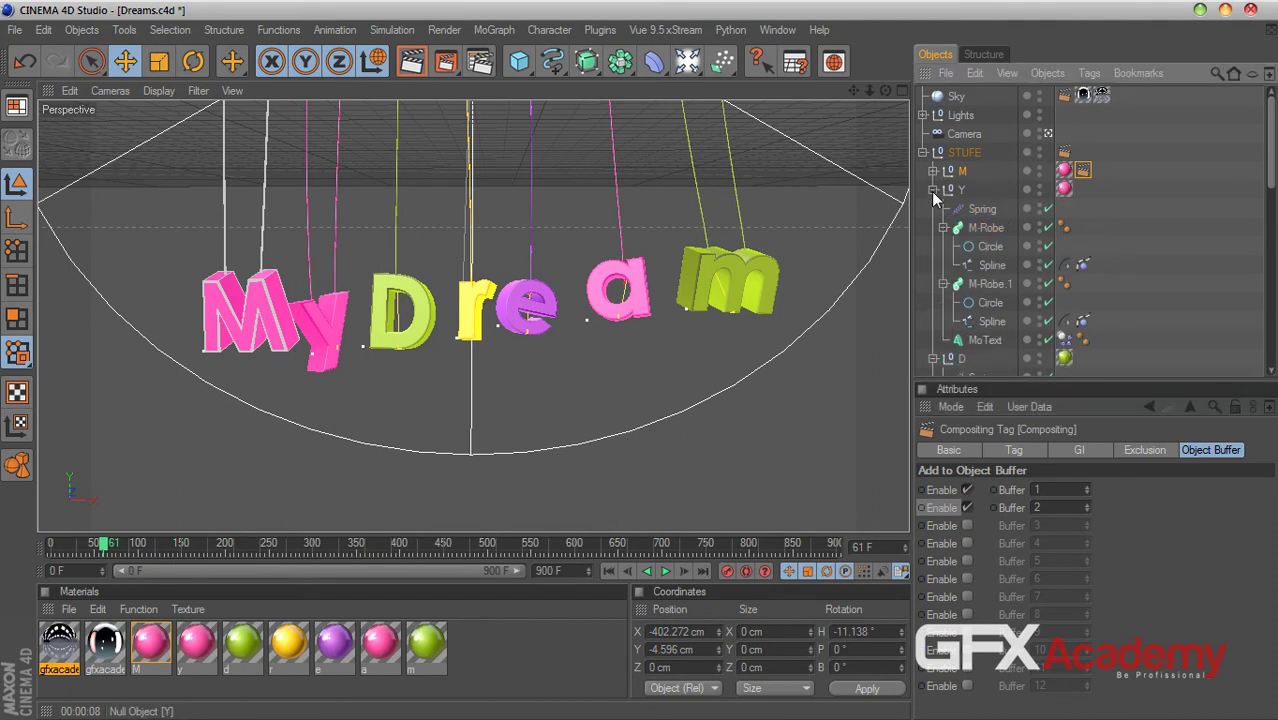
click(932, 190)
click(933, 208)
click(934, 227)
click(934, 246)
click(934, 265)
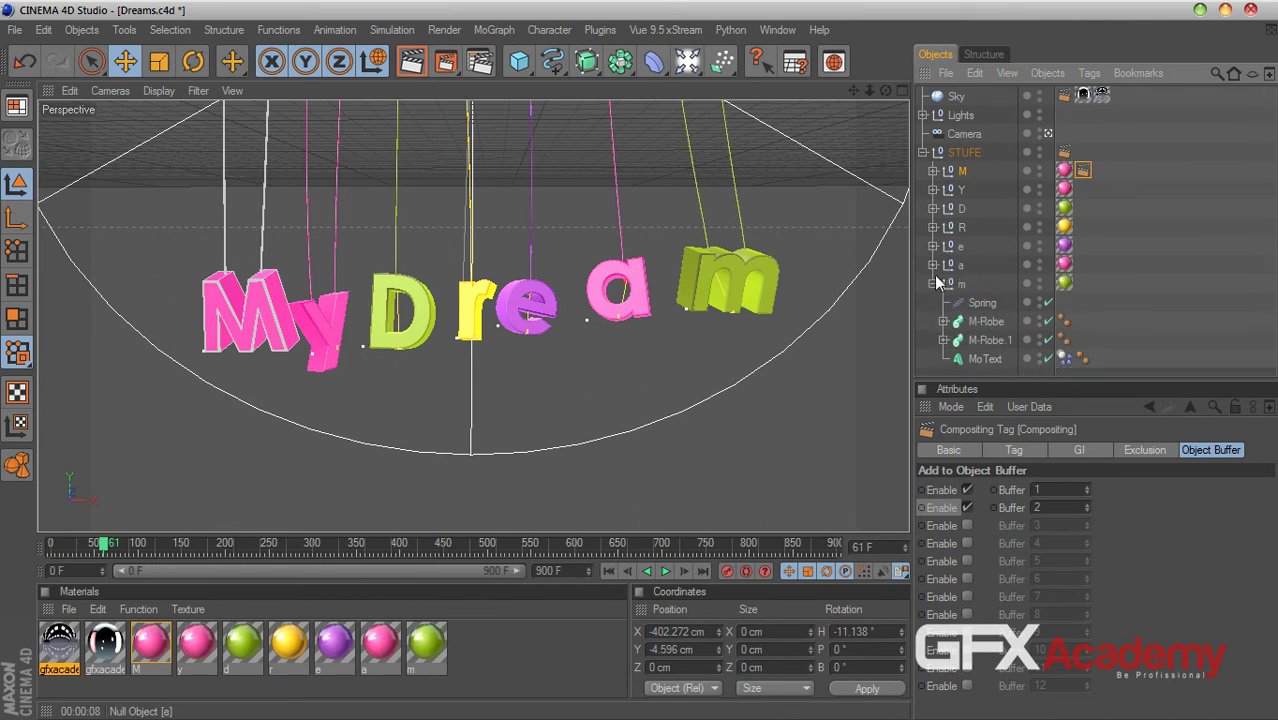
click(934, 280)
click(932, 285)
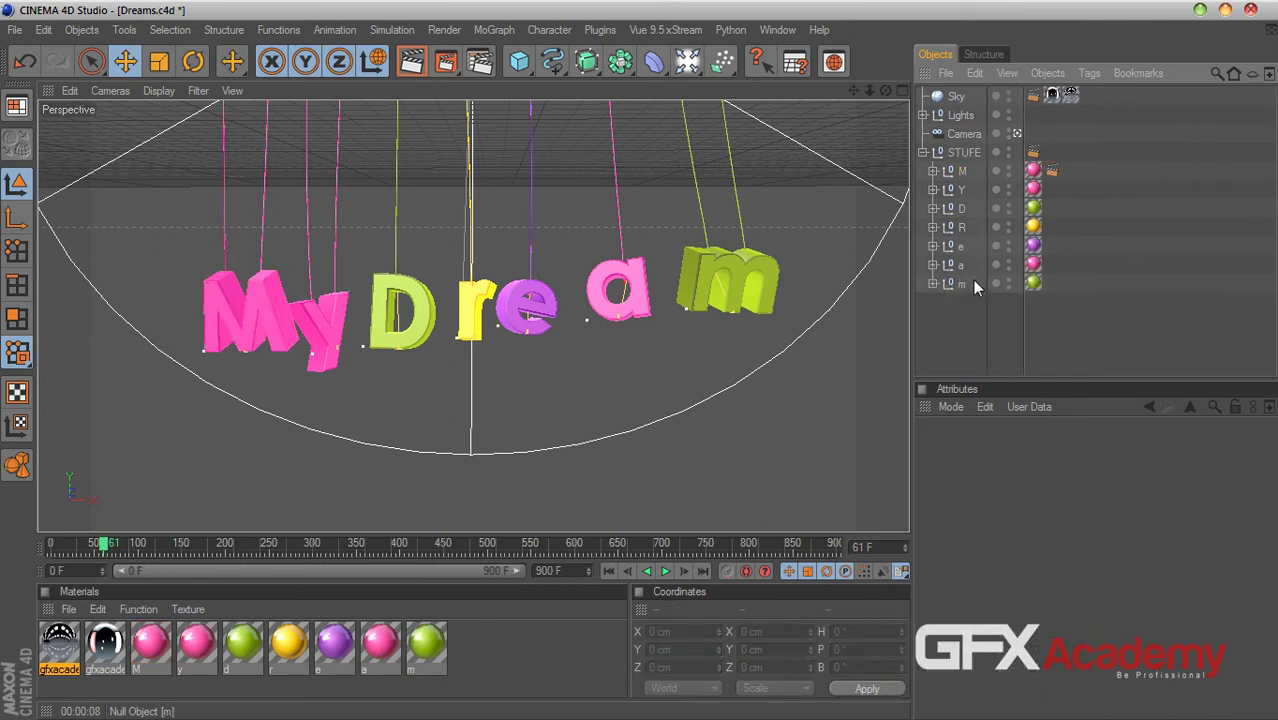
- Copy the M group's Compositing tag onto the Y, D, R, e, a and m groups
click(1052, 170)
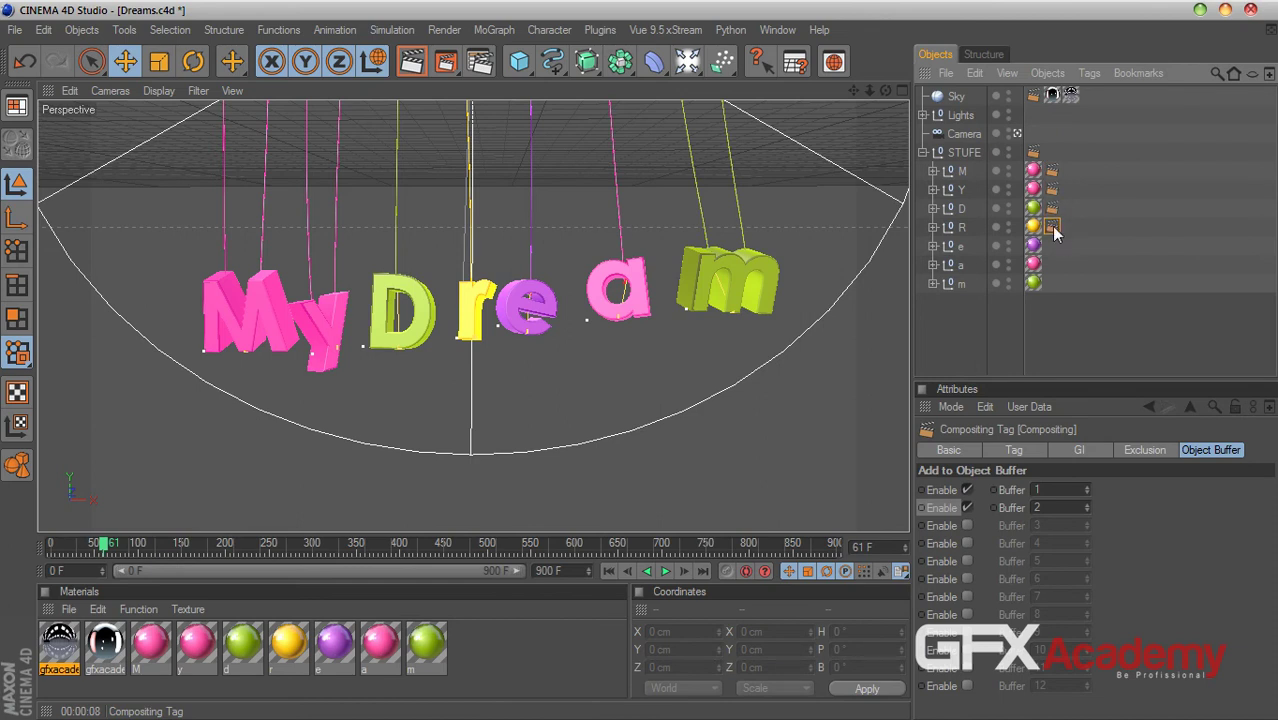
ctrl+drag(1050, 285, 1052, 284)
- Replace object buffer 2 with buffer 3 on the Y group's Compositing tag, 4 on D, 5 on R and 6 on e
click(1052, 189)
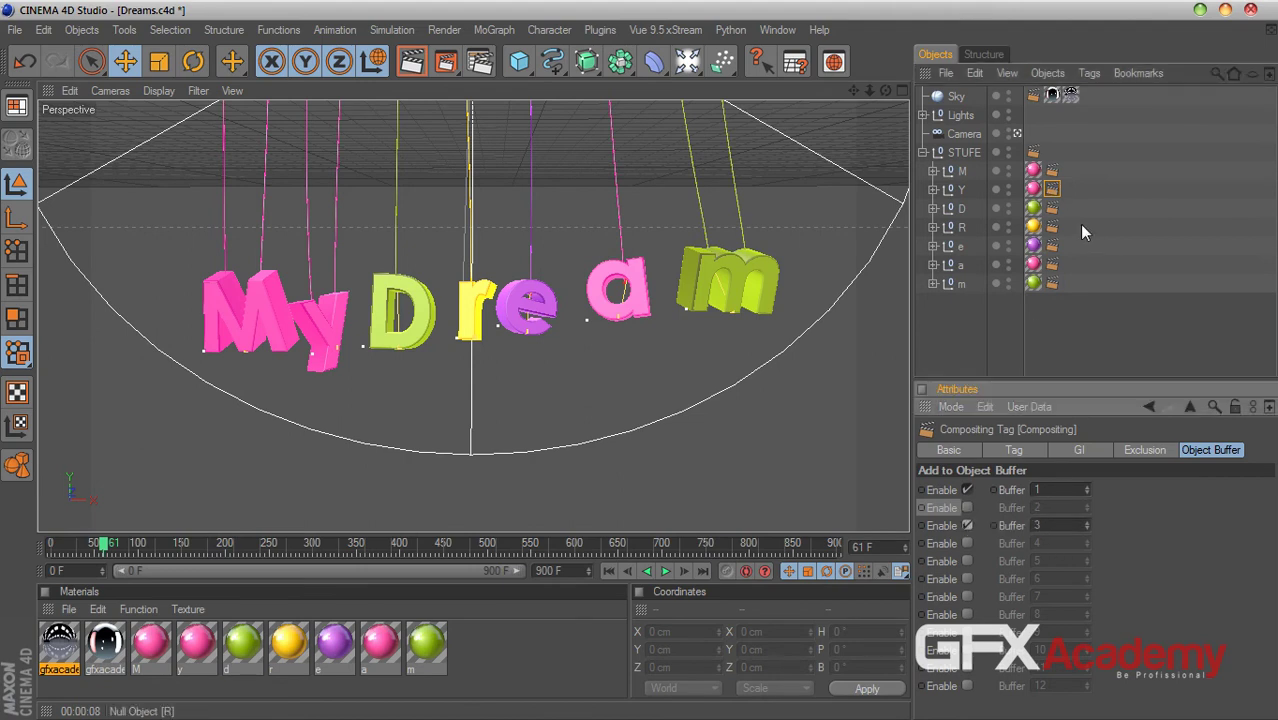
click(1052, 208)
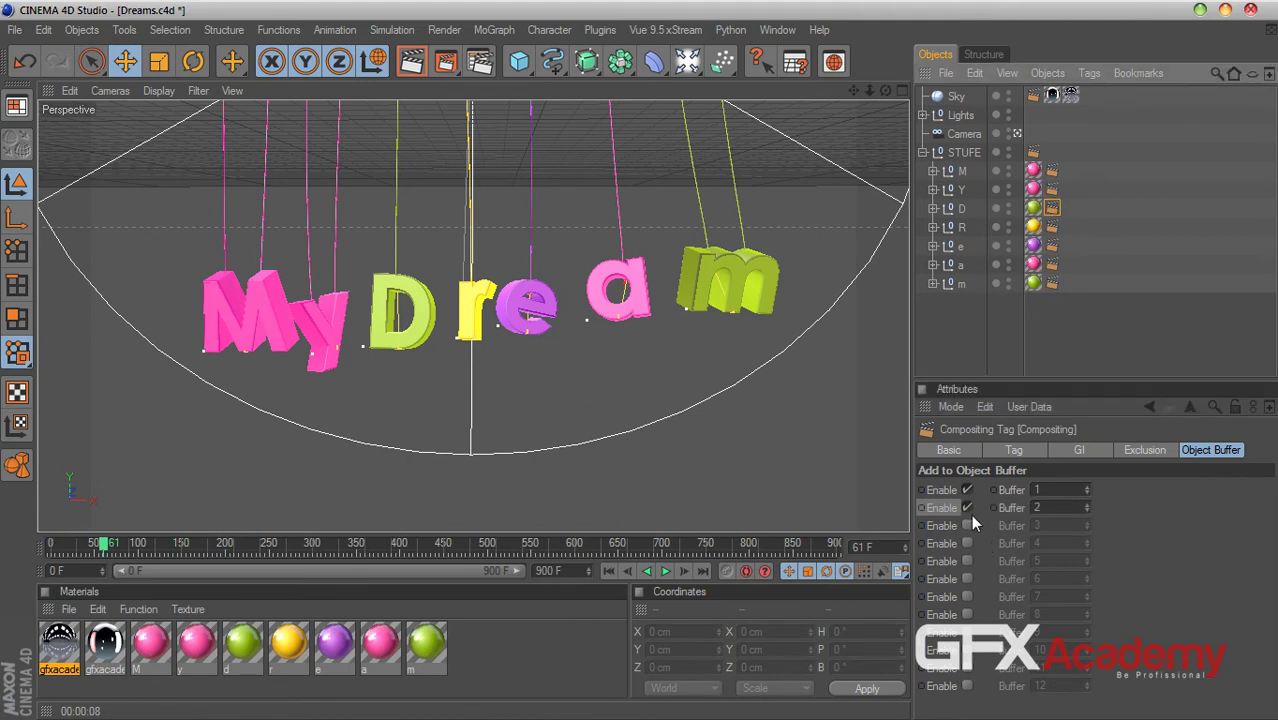
click(968, 509)
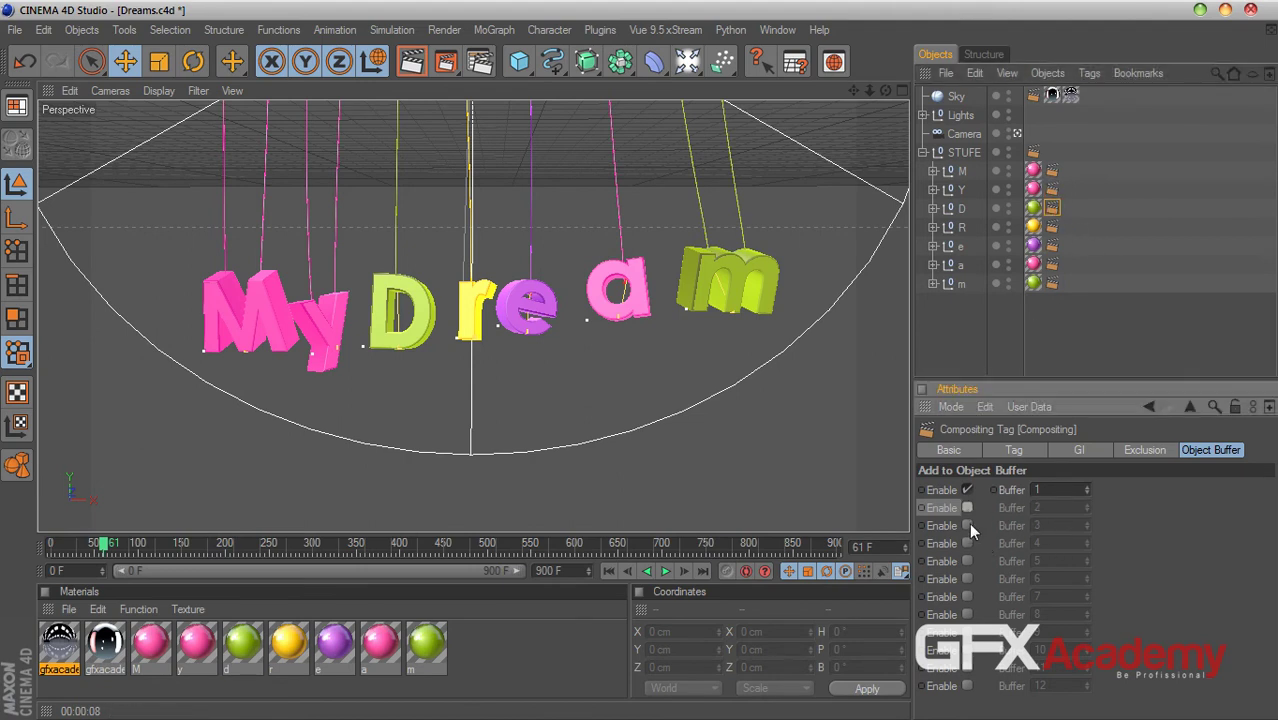
click(1052, 227)
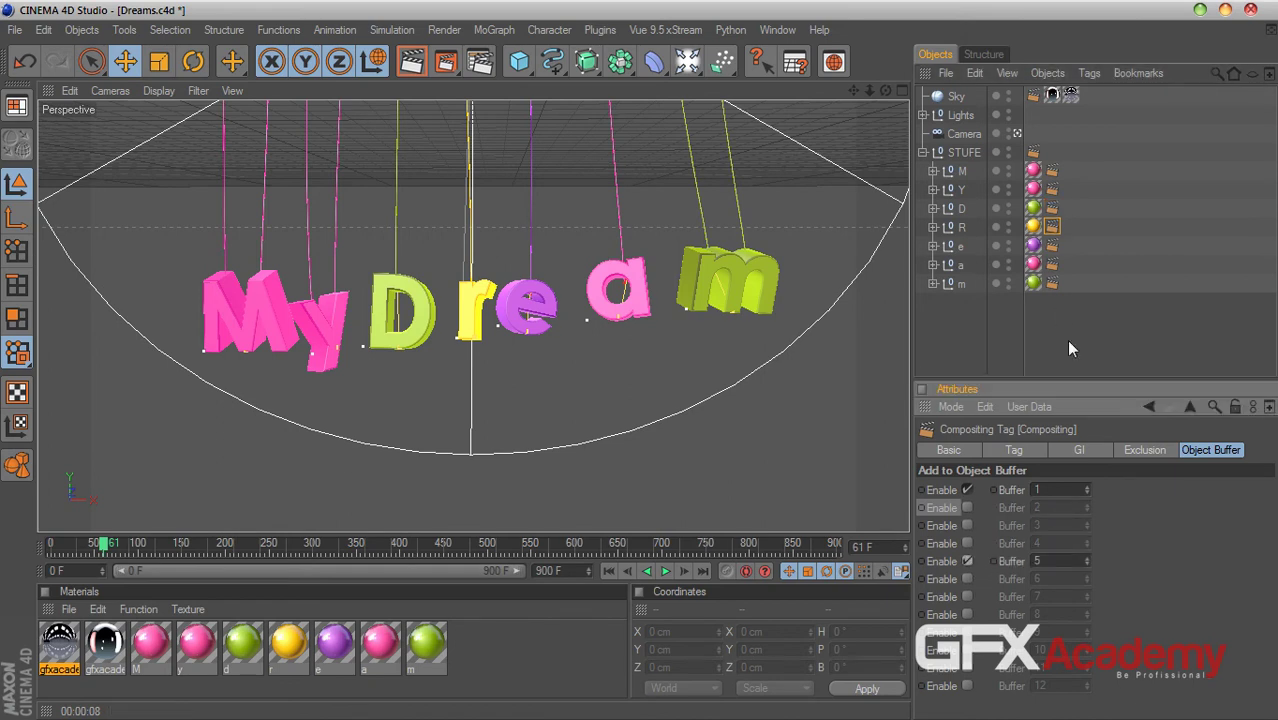
click(1052, 245)
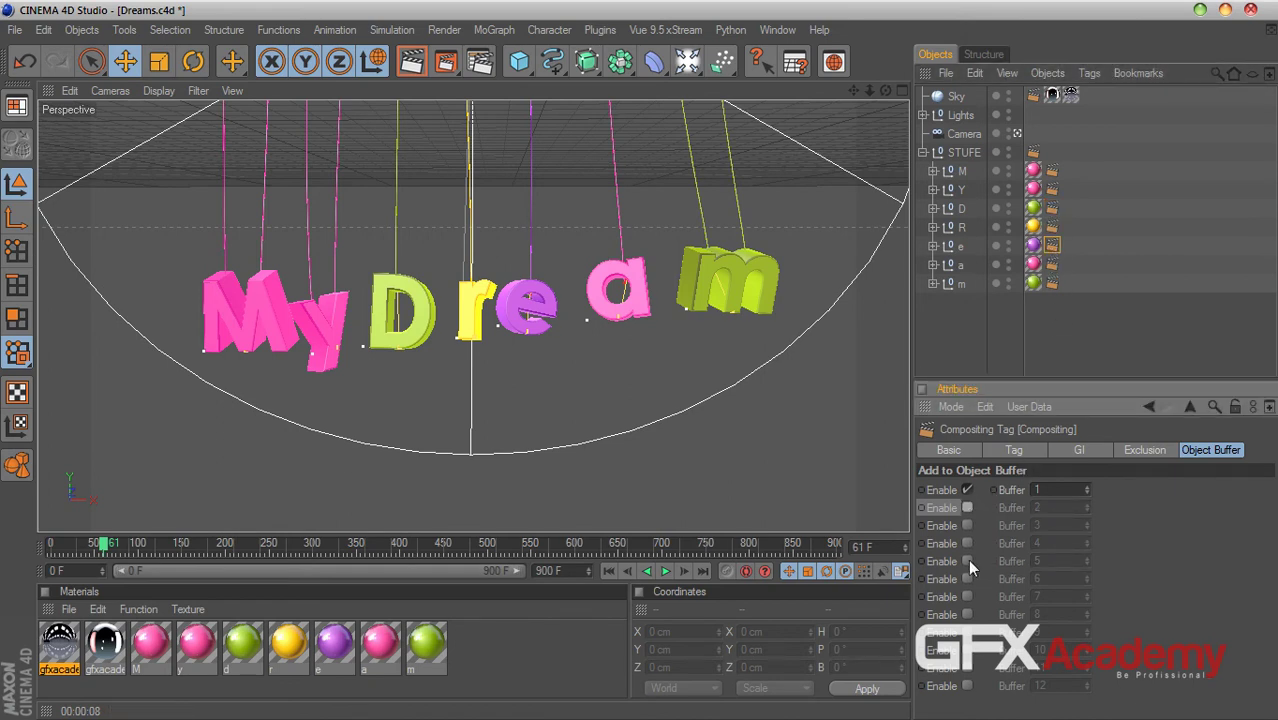
- Replace object buffer 2 with buffer 7 on the a group's Compositing tag and buffer 8 on the final m group's
click(1051, 266)
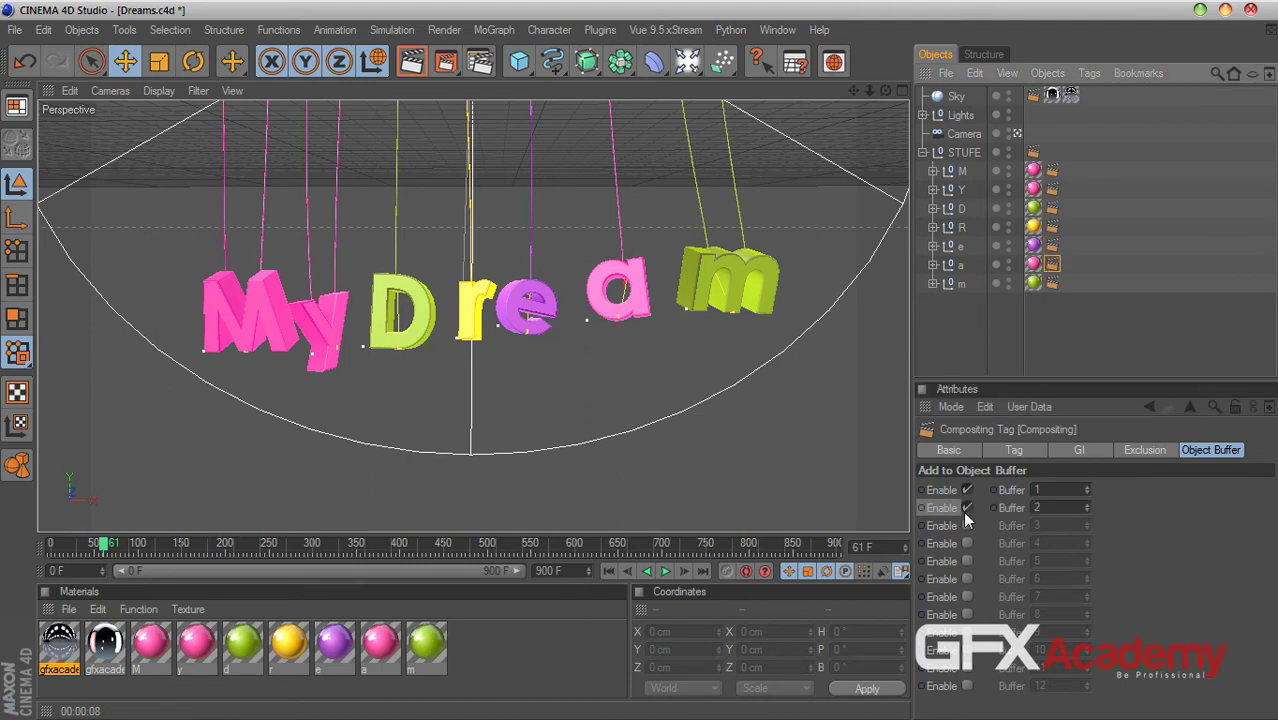
click(966, 507)
click(1052, 283)
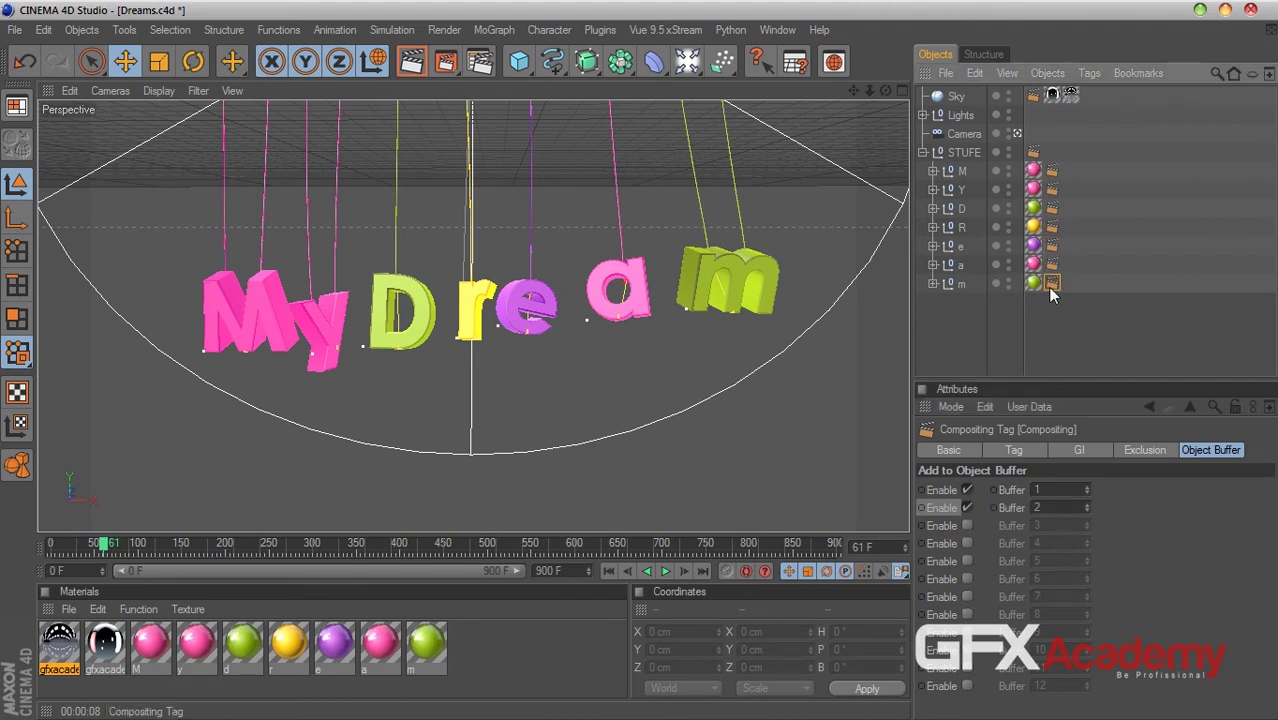
click(966, 508)
click(966, 614)
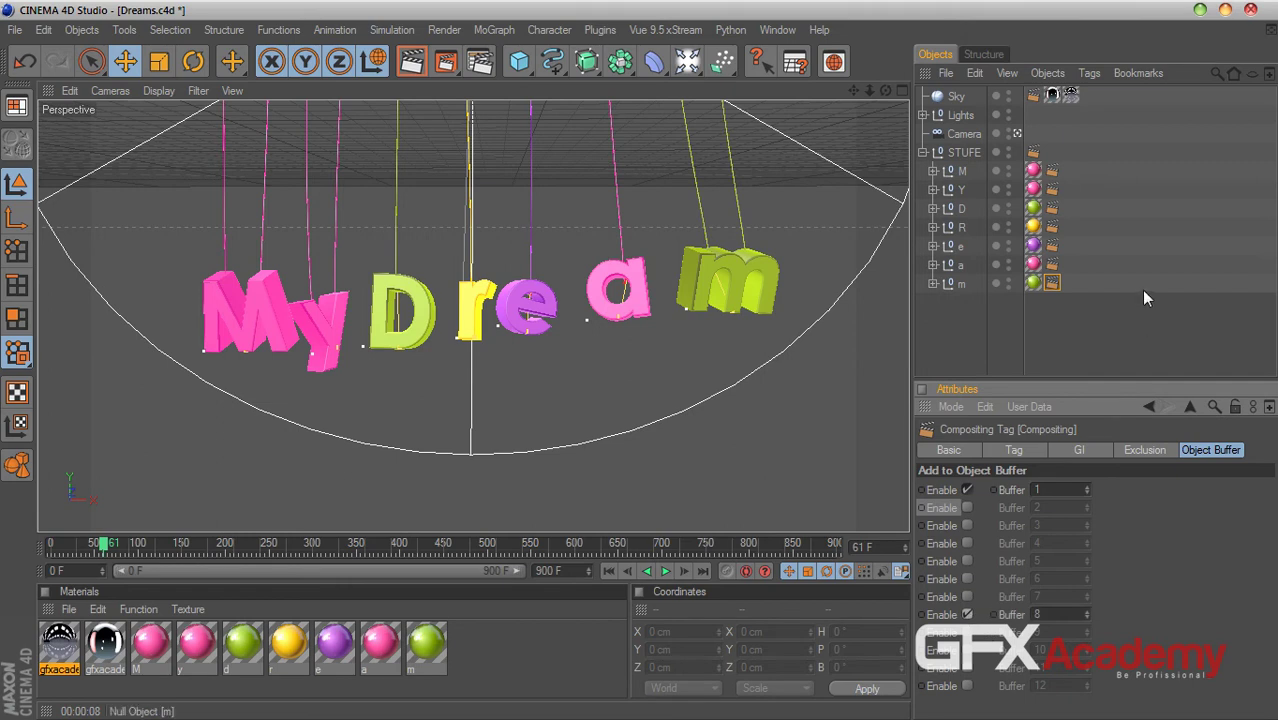
- Inspect what the final m group contains compared with its MoText letter alone
click(955, 285)
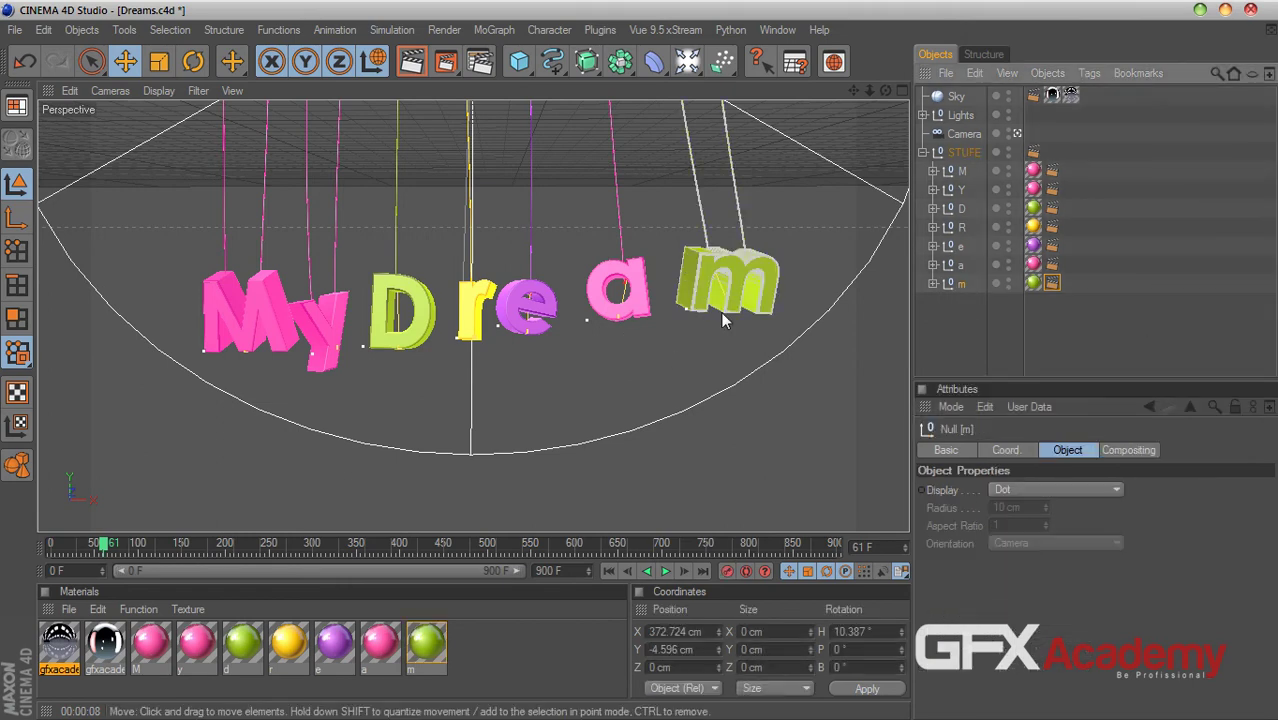
click(1085, 290)
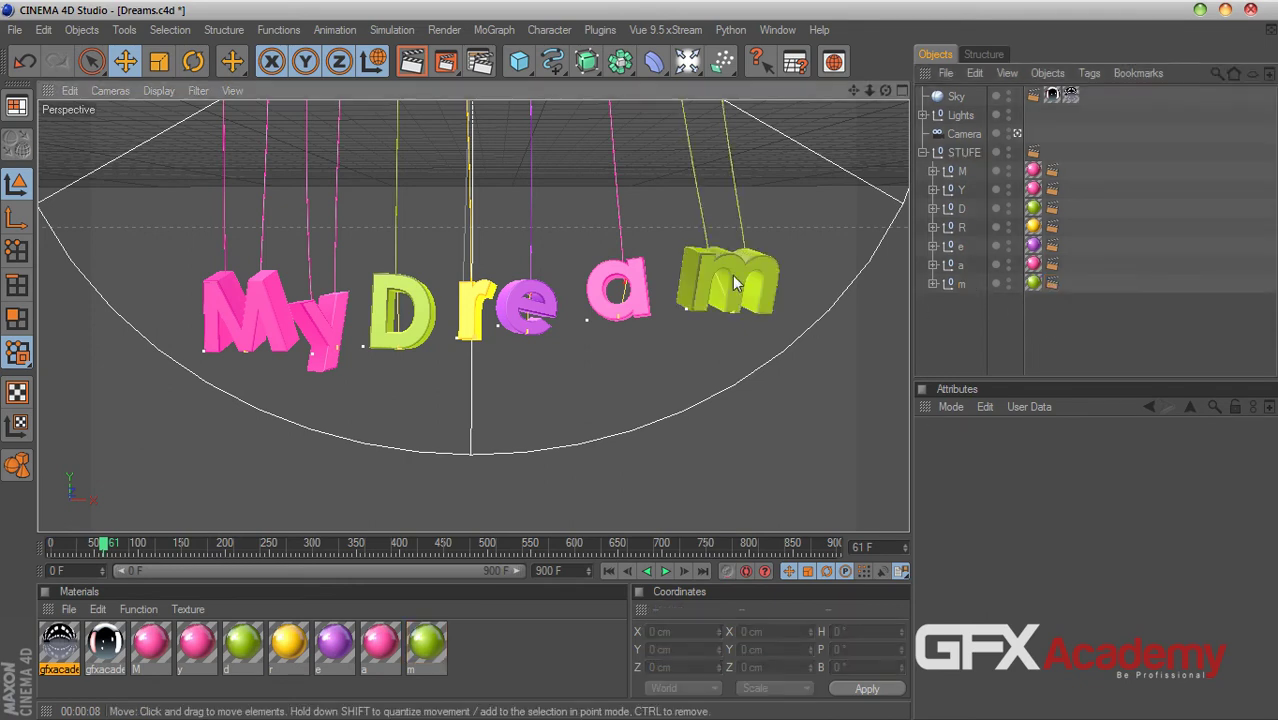
click(752, 298)
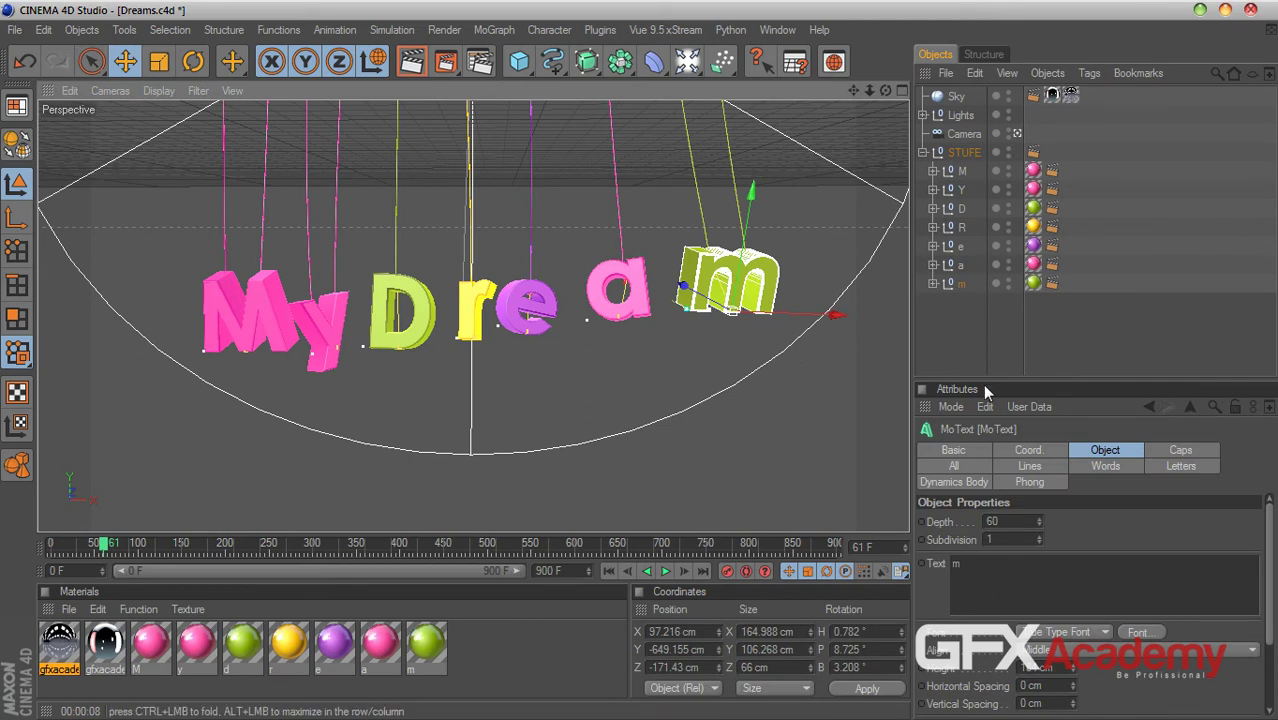
- Try copying the M group's Compositing tag onto its MoText and enabling object buffer 3 on the copy
click(932, 171)
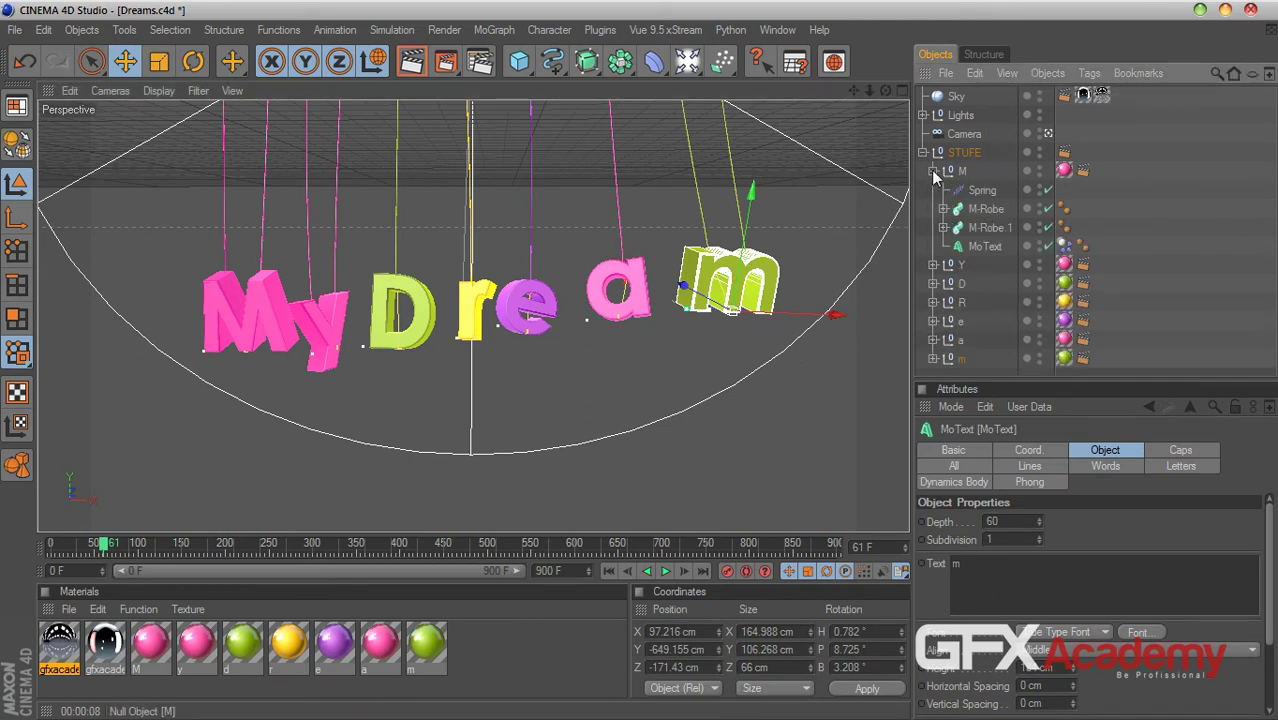
click(985, 248)
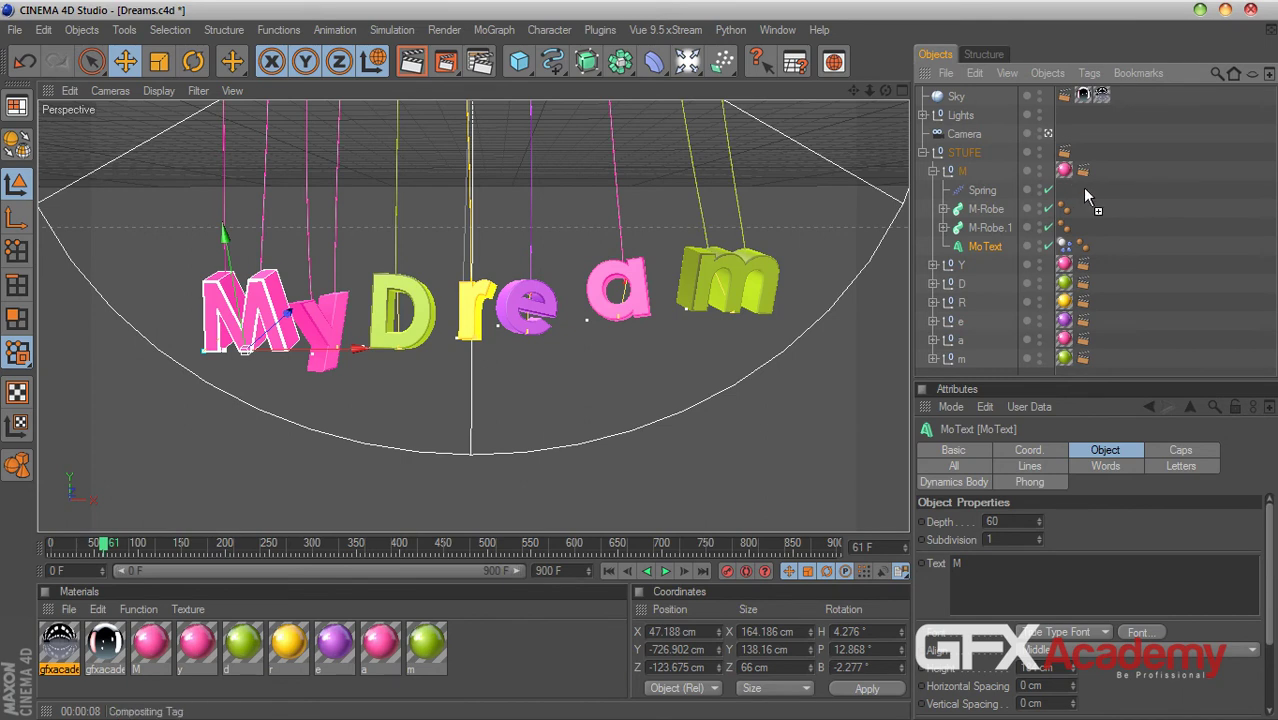
ctrl+drag(1096, 248, 1100, 246)
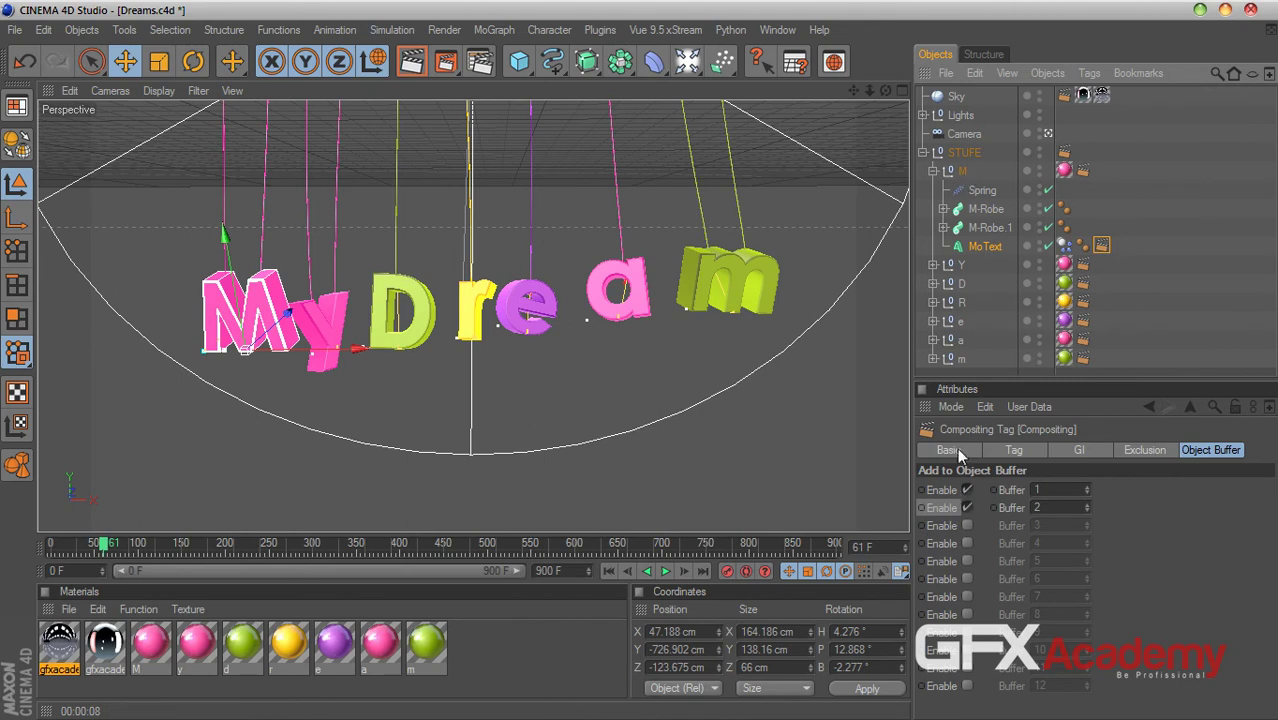
click(967, 524)
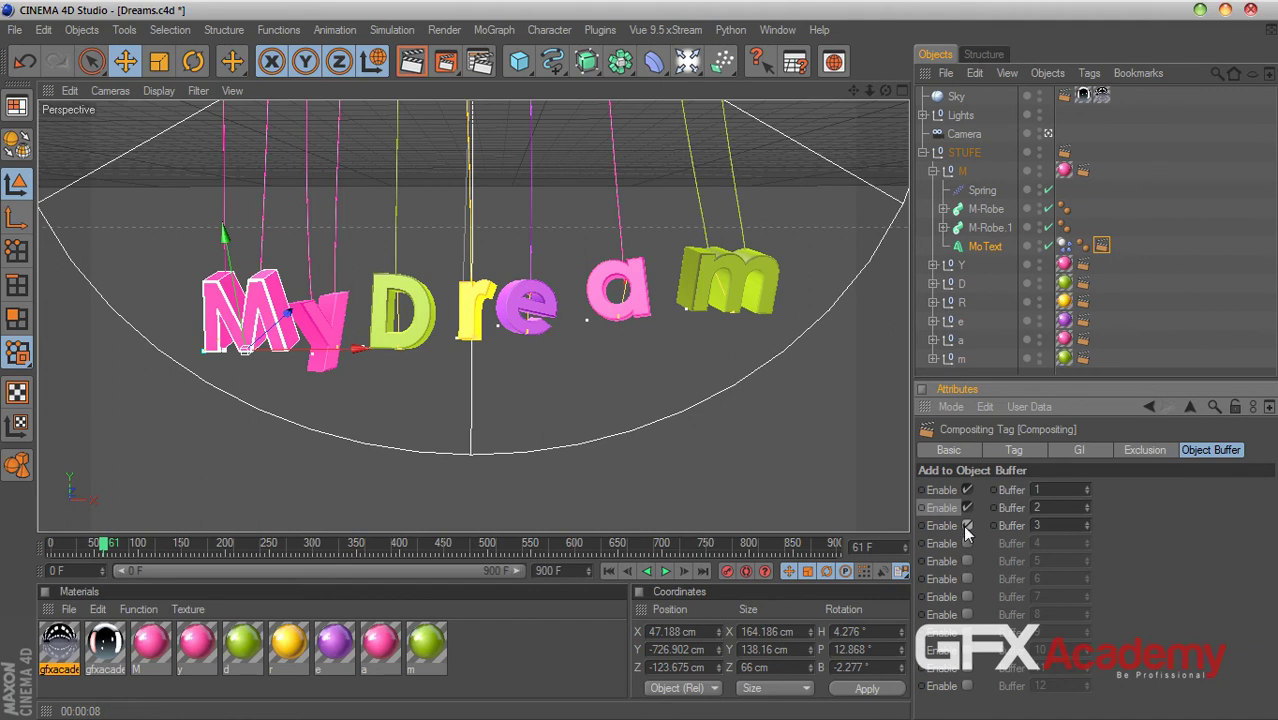
- Delete the copied Compositing tag from the M group's MoText
right_click(948, 688)
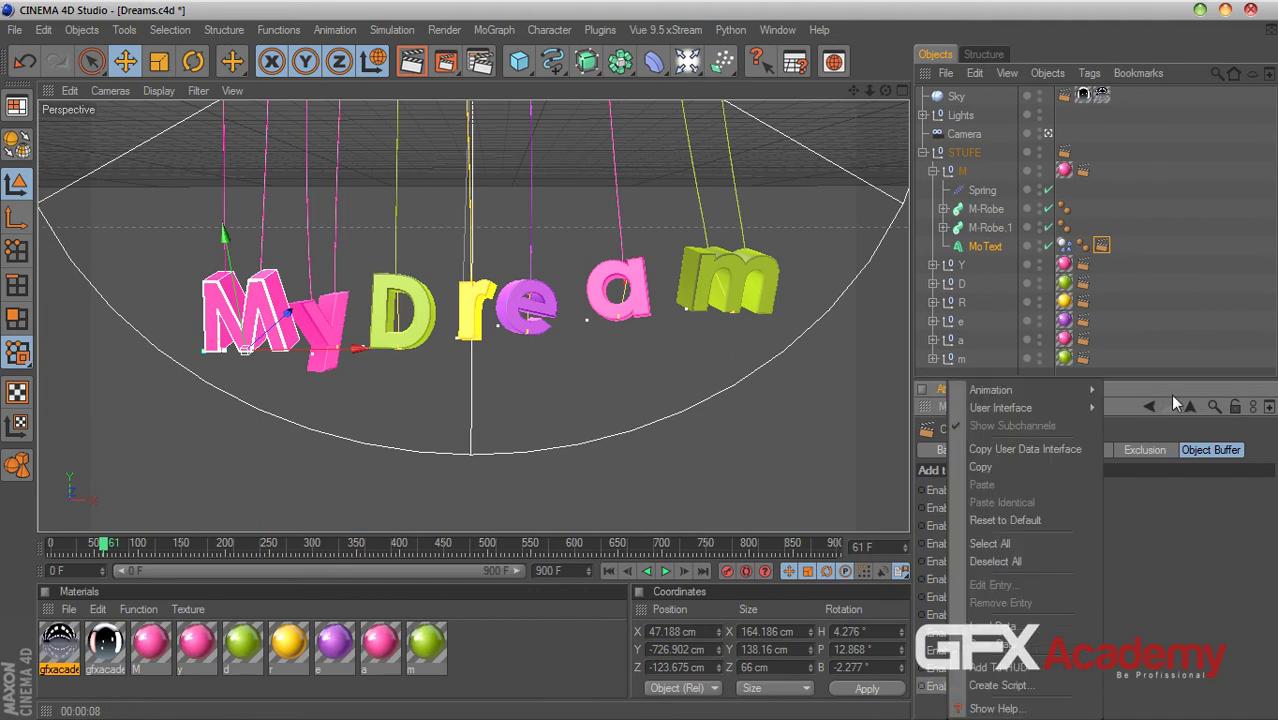
click(1157, 299)
click(1101, 246)
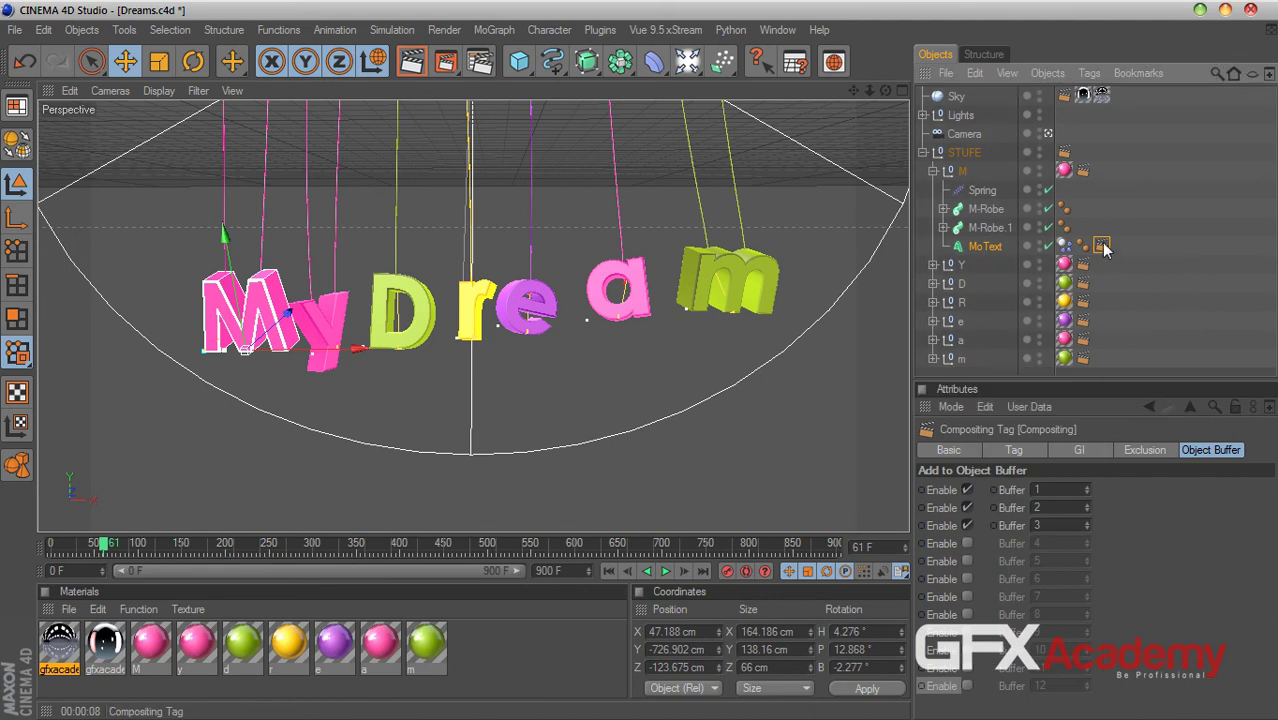
key(Delete)
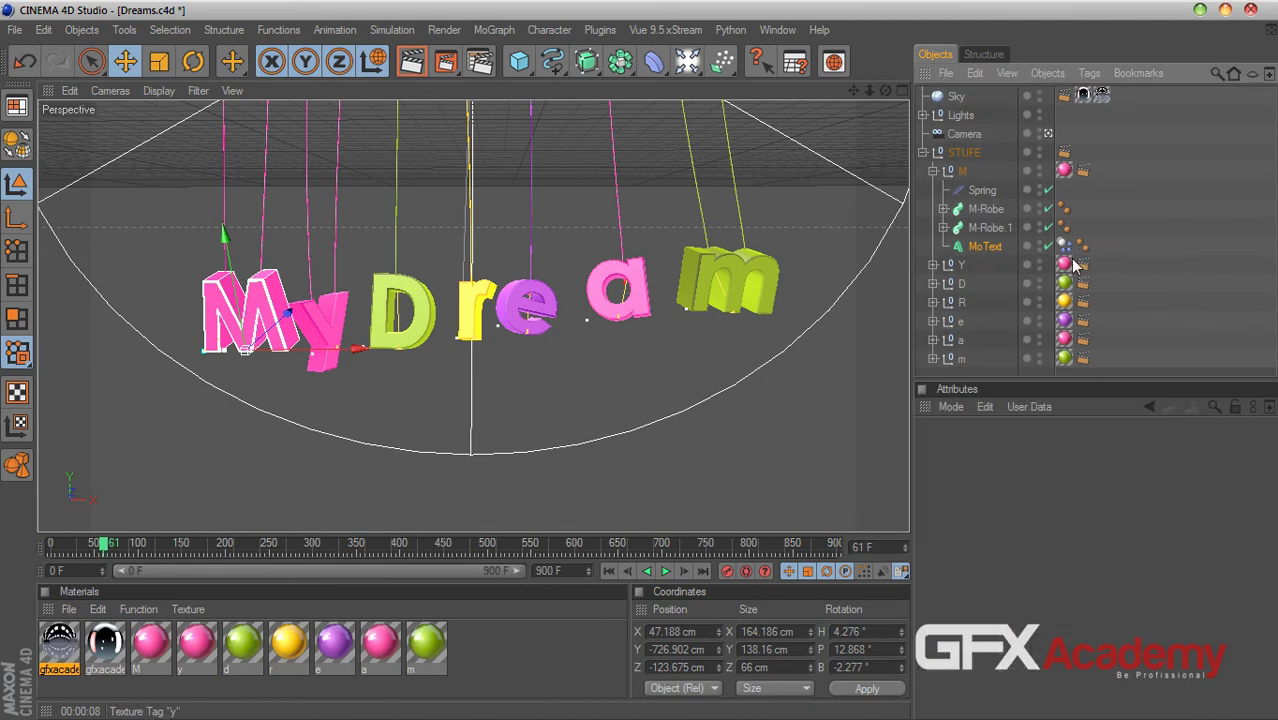
- Move the Compositing tag from the M group onto its MoText child
click(962, 173)
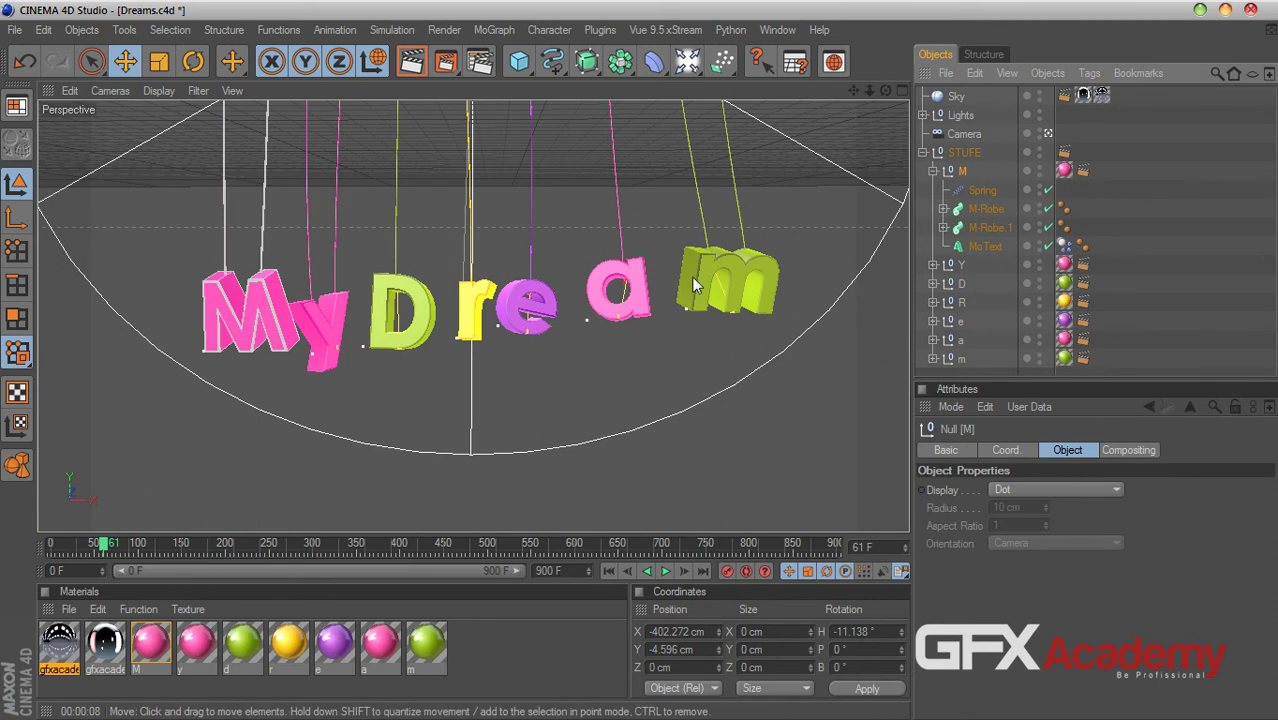
click(986, 246)
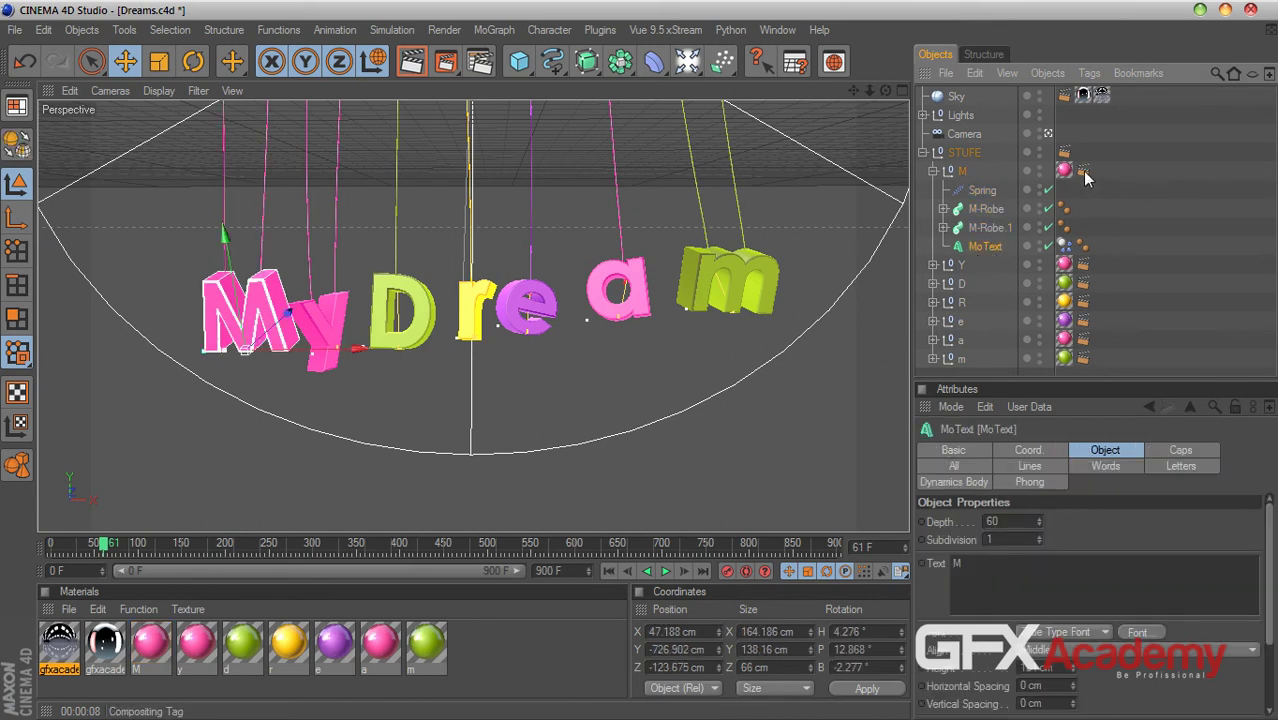
drag(1083, 171, 1100, 245)
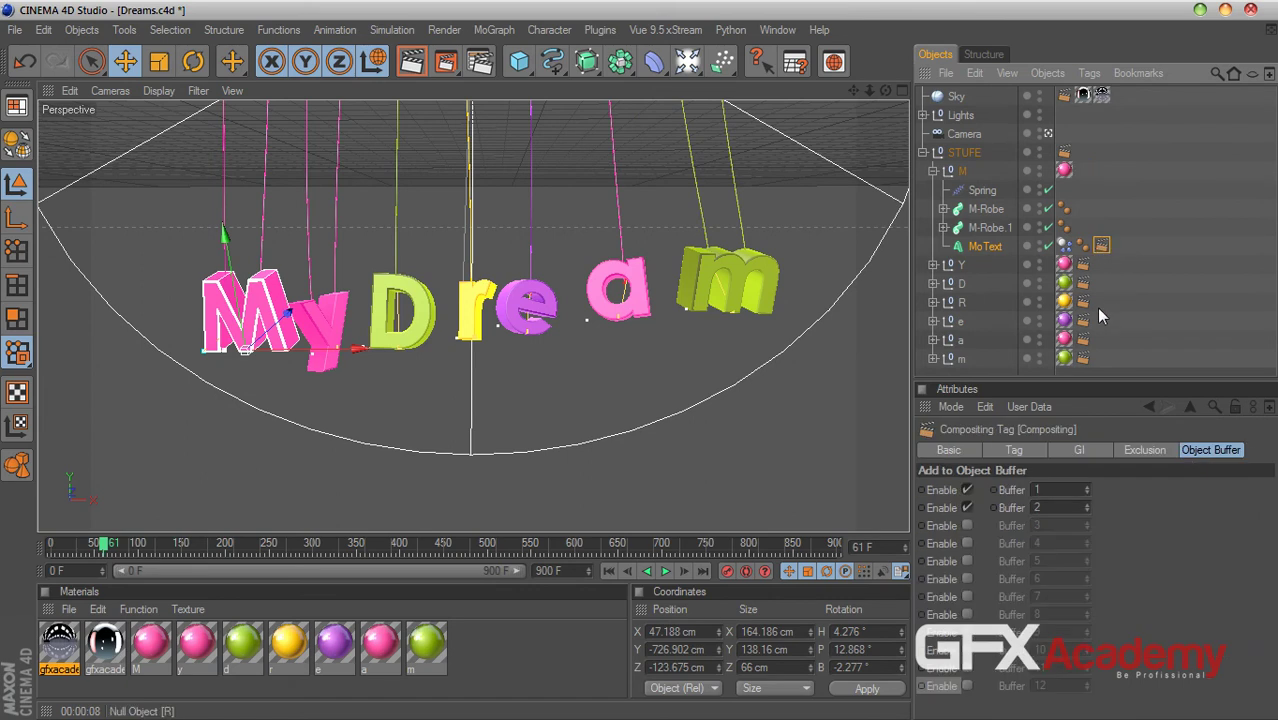
- Move the Y group's Compositing tag onto its MoText child and collapse the Y and M groups
click(935, 264)
scroll(1121, 271, down, 3)
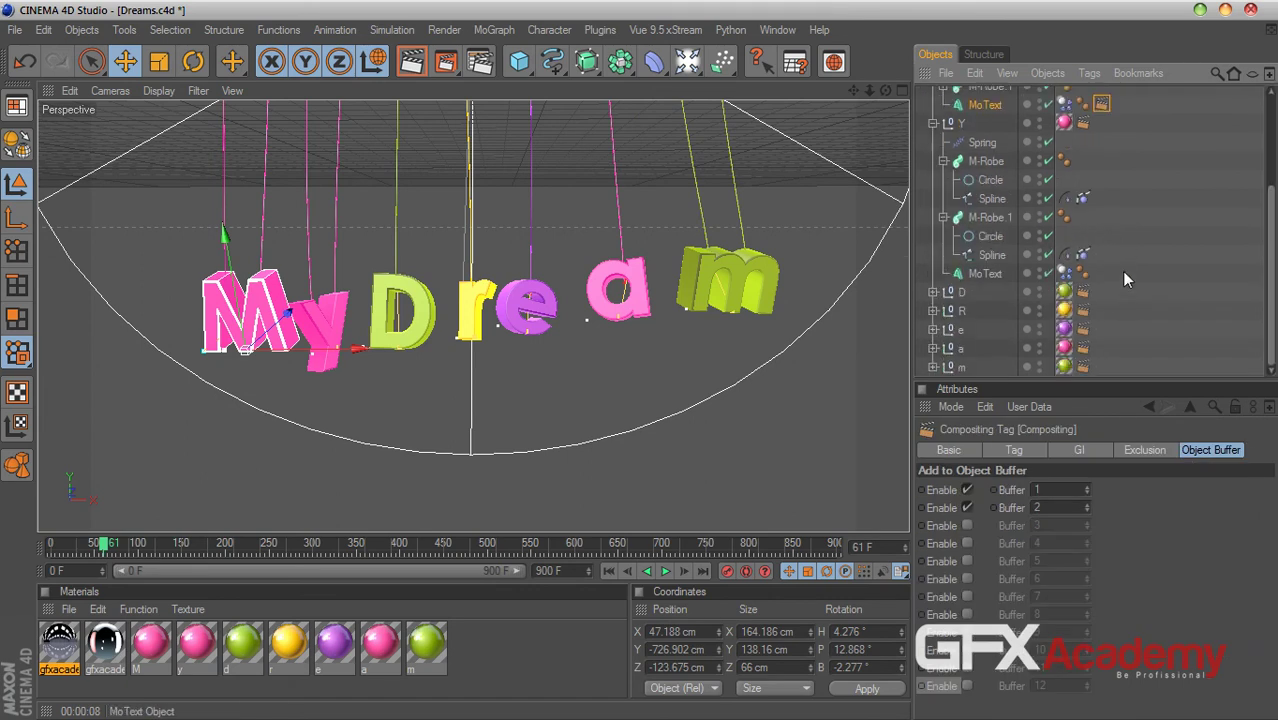
click(946, 175)
click(943, 161)
click(943, 217)
click(1083, 198)
drag(1083, 198, 1101, 274)
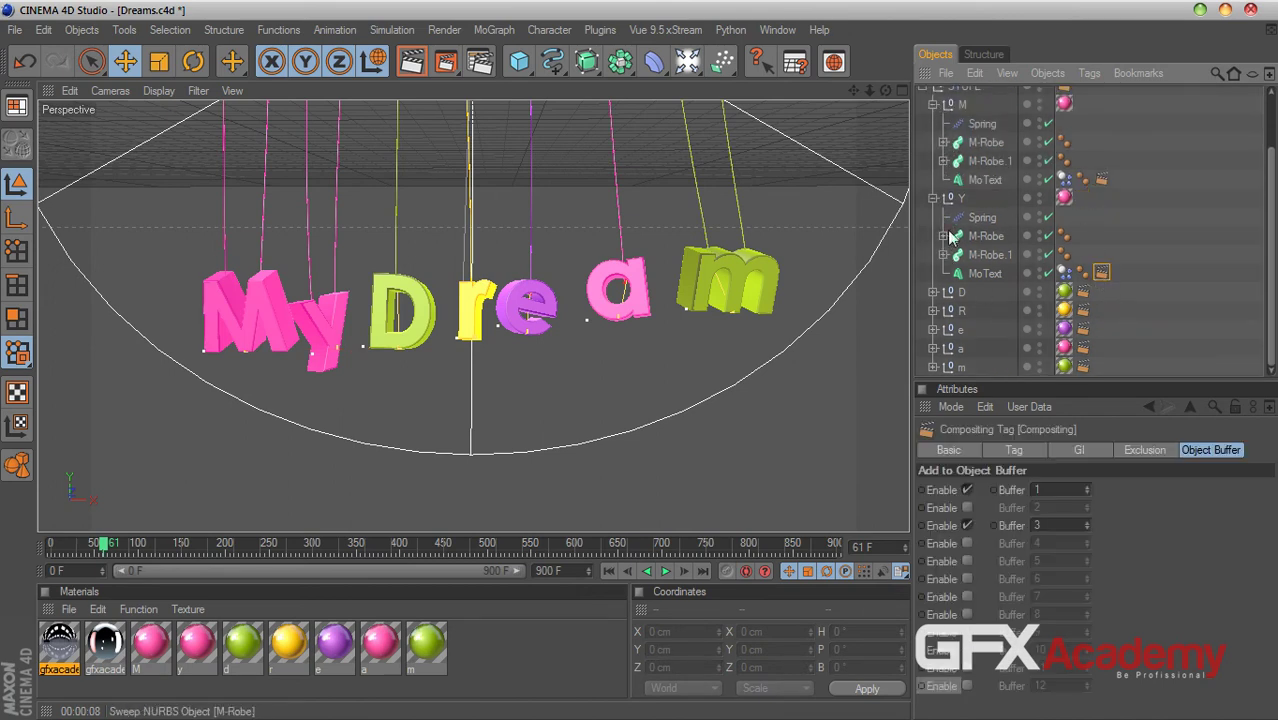
click(931, 197)
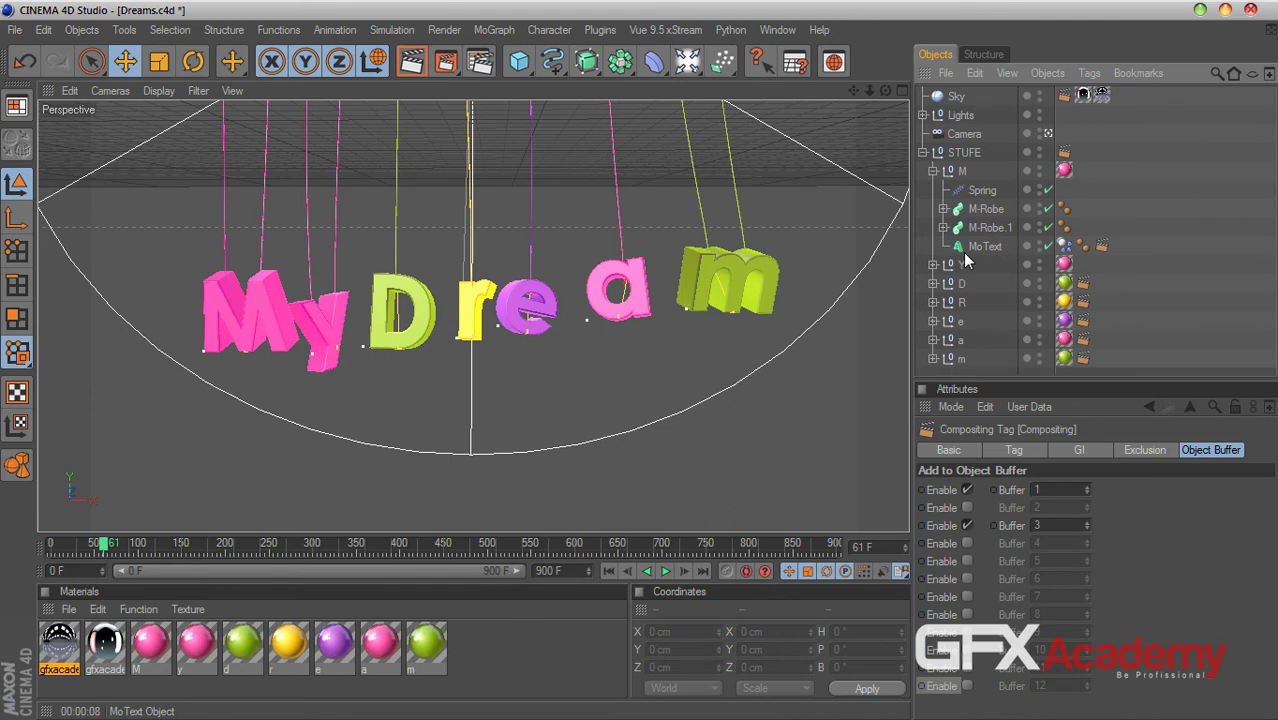
click(932, 171)
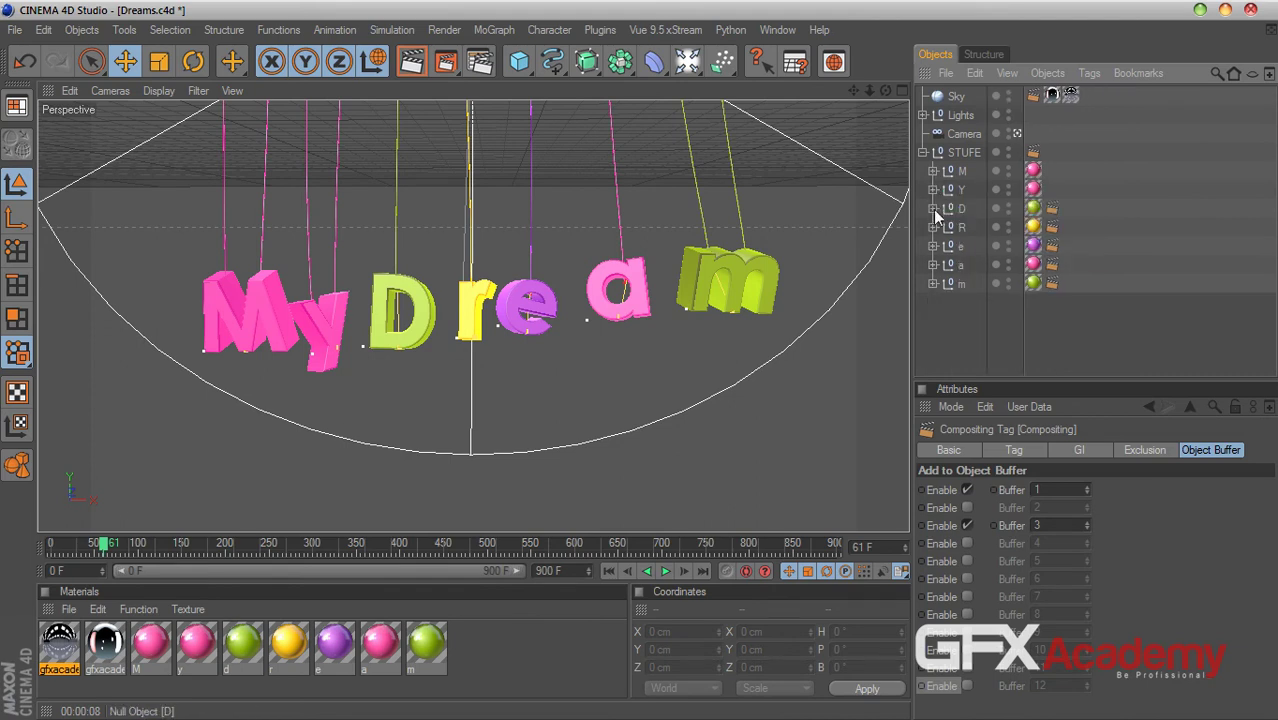
- Move the Compositing tags of the D and R groups onto their own MoText children, collapsing each group
click(933, 209)
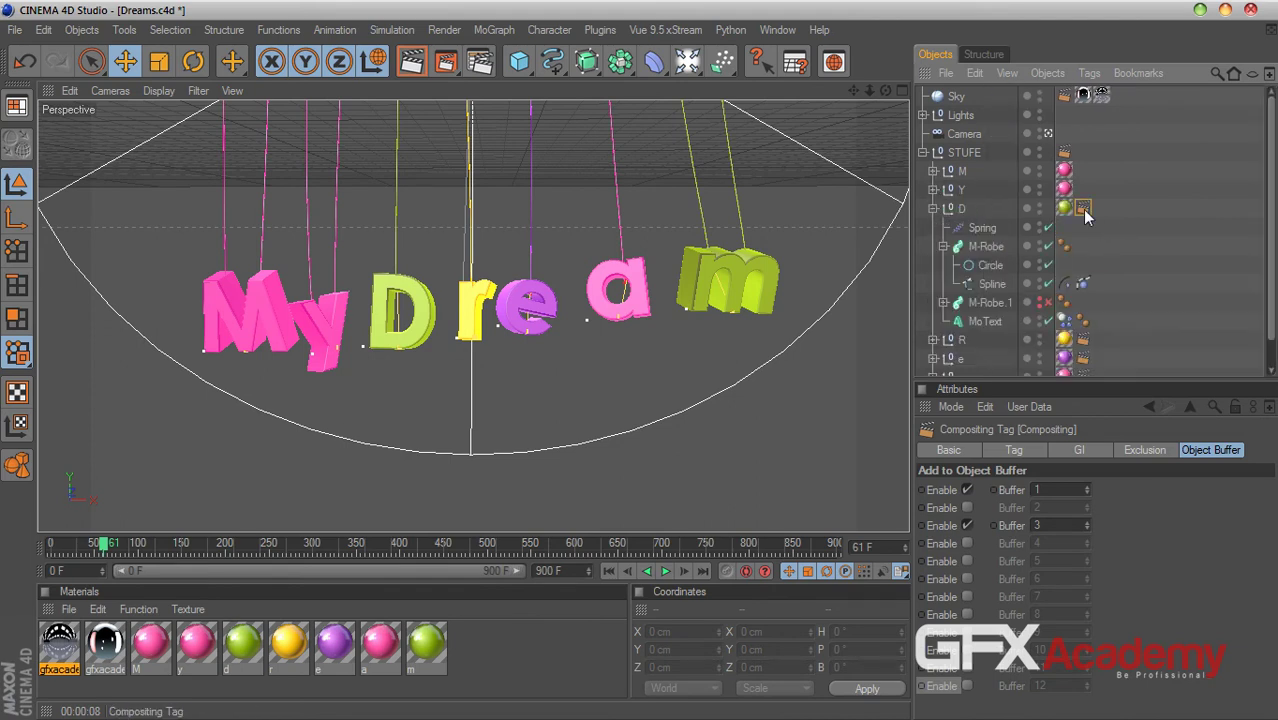
click(1084, 340)
click(931, 209)
click(932, 227)
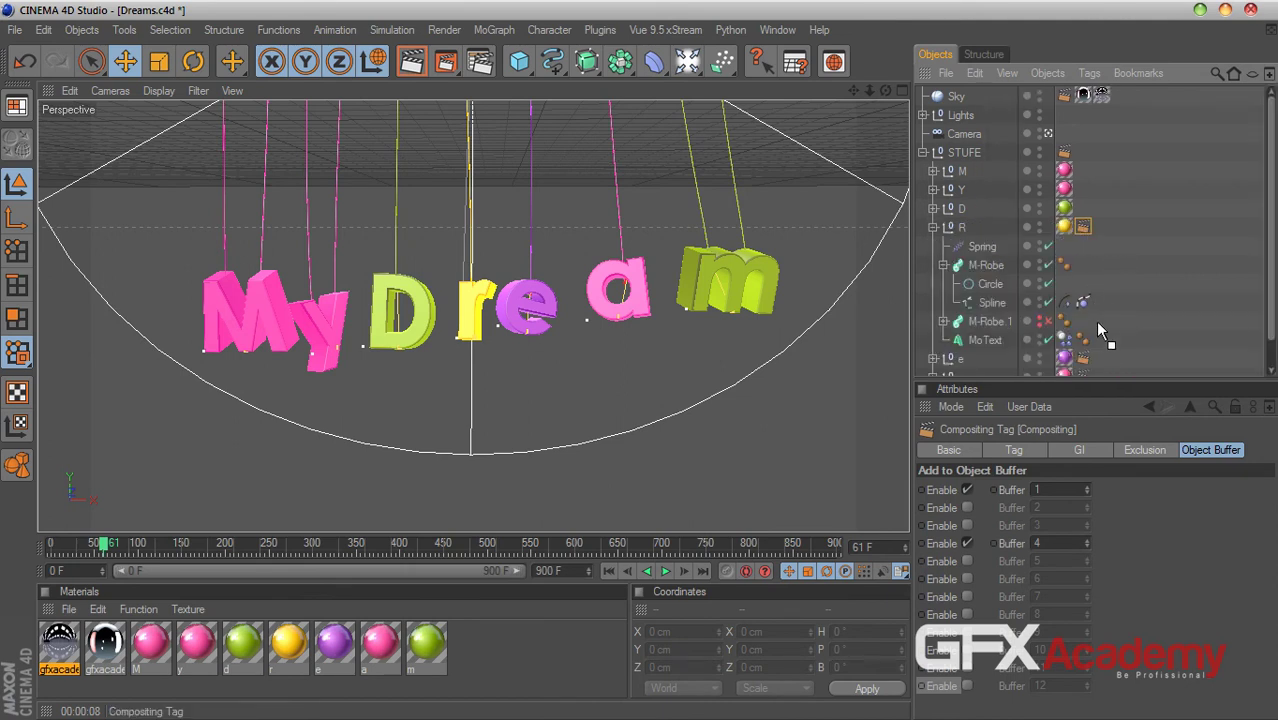
click(1082, 358)
click(931, 227)
- Move the Compositing tags of the e and a groups onto their own MoText children, collapsing each group
click(931, 246)
drag(1076, 246, 1095, 340)
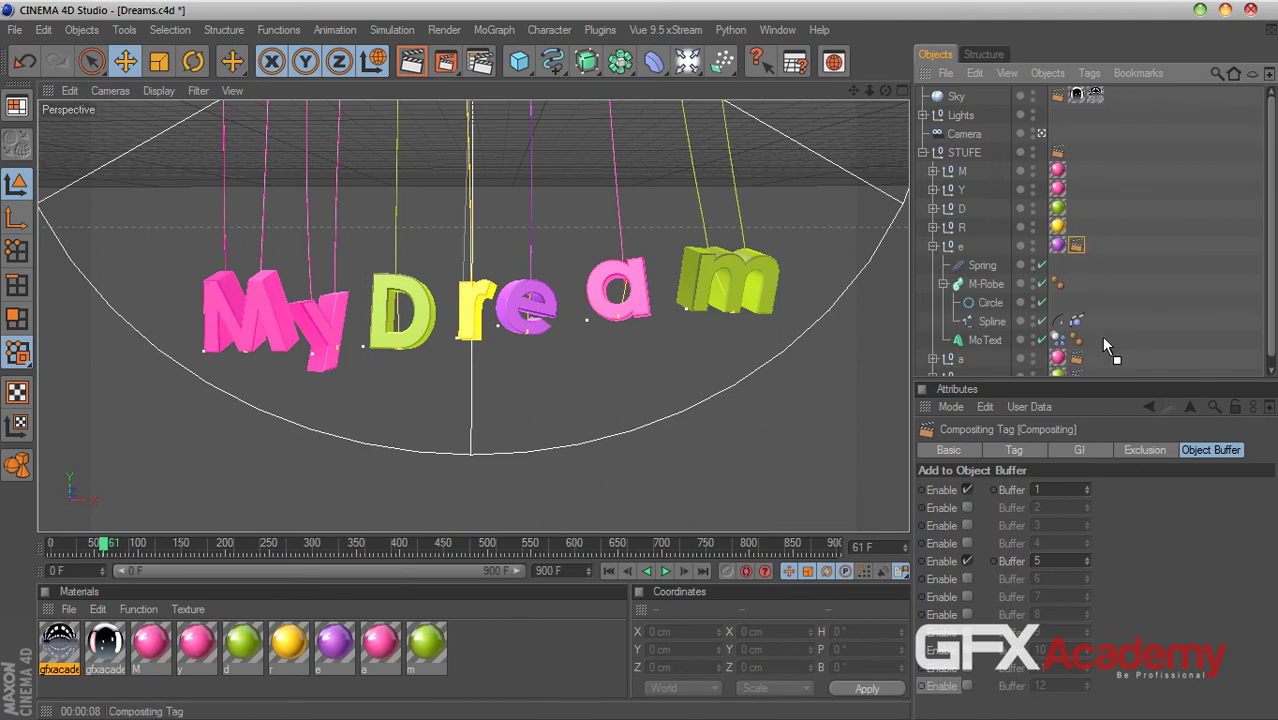
click(931, 246)
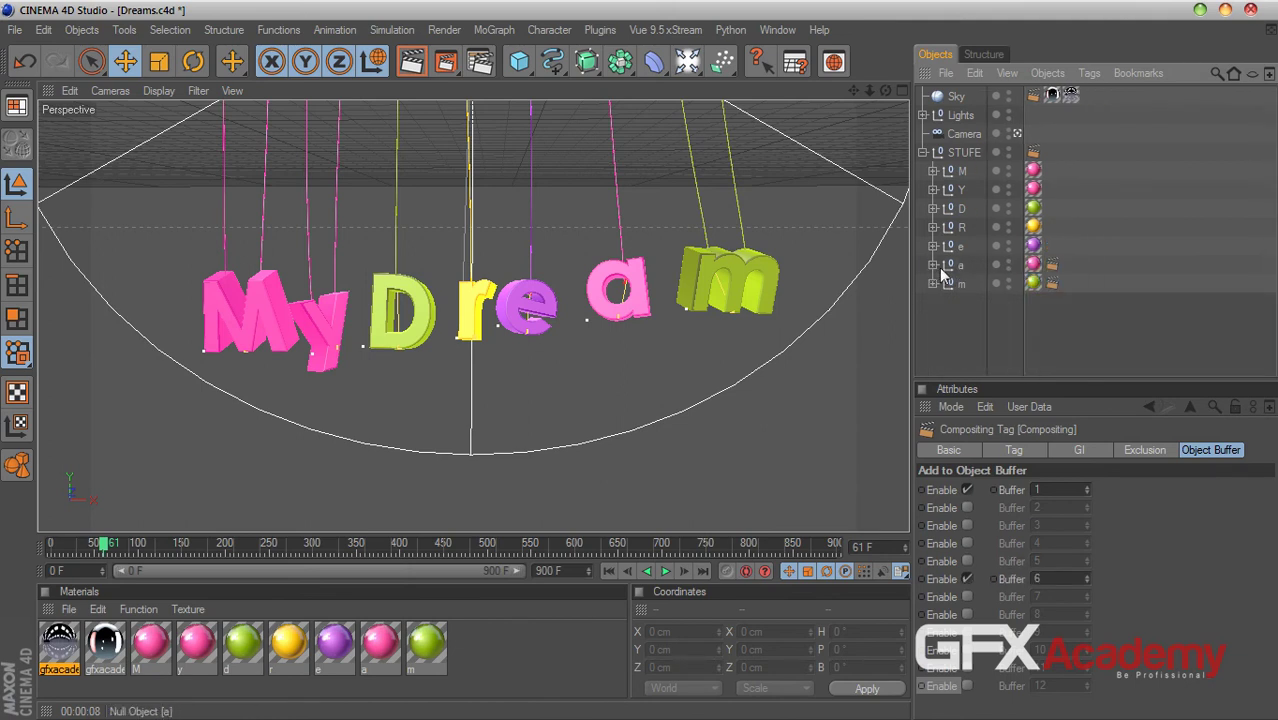
click(931, 265)
drag(1076, 264, 1088, 298)
drag(1093, 354, 1092, 353)
click(931, 265)
- Move the final m group's Compositing tag onto its MoText child and collapse the group
click(931, 284)
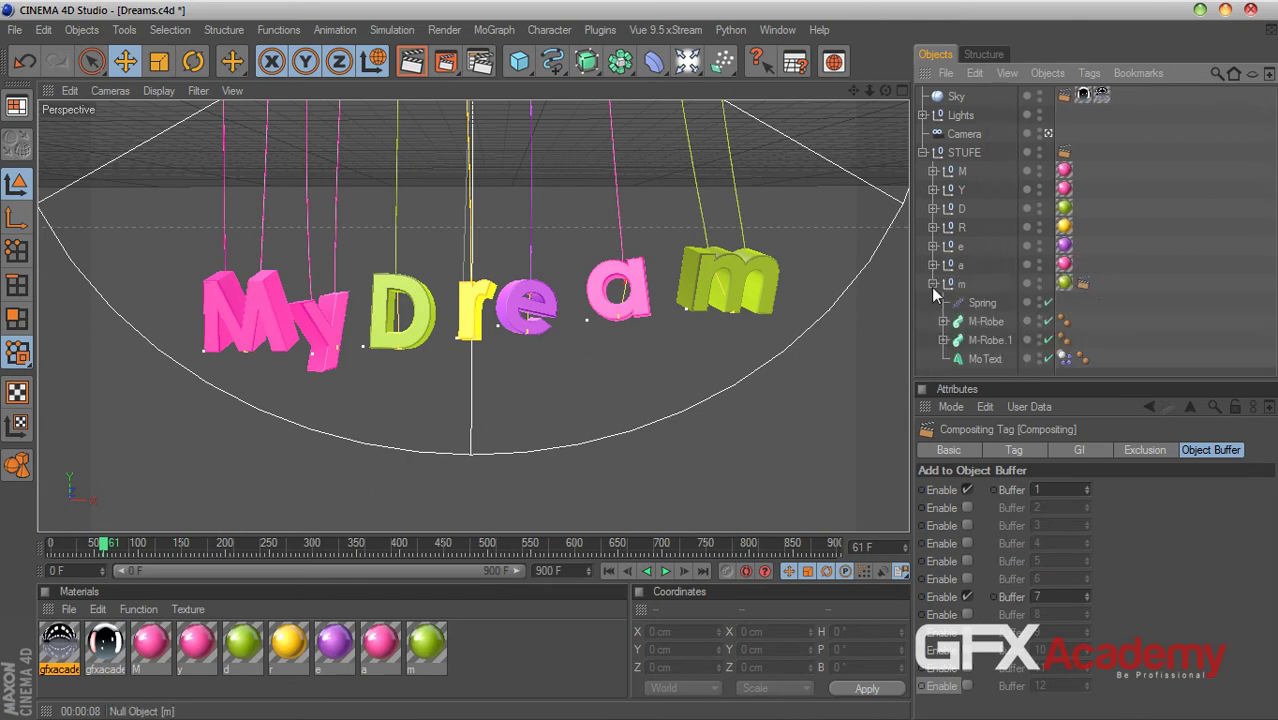
drag(1082, 283, 1100, 357)
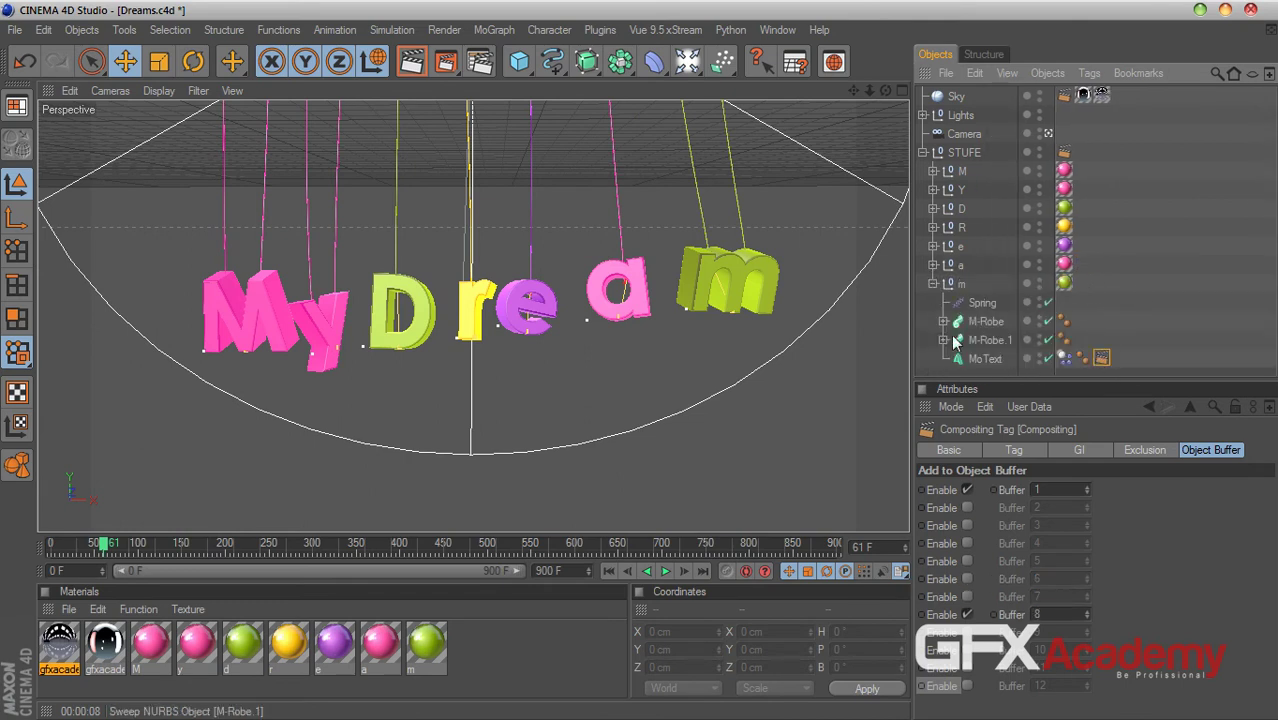
click(932, 284)
- Review the object buffers on the STUFE null's Compositing tag and on the M group's MoText tag
click(1033, 151)
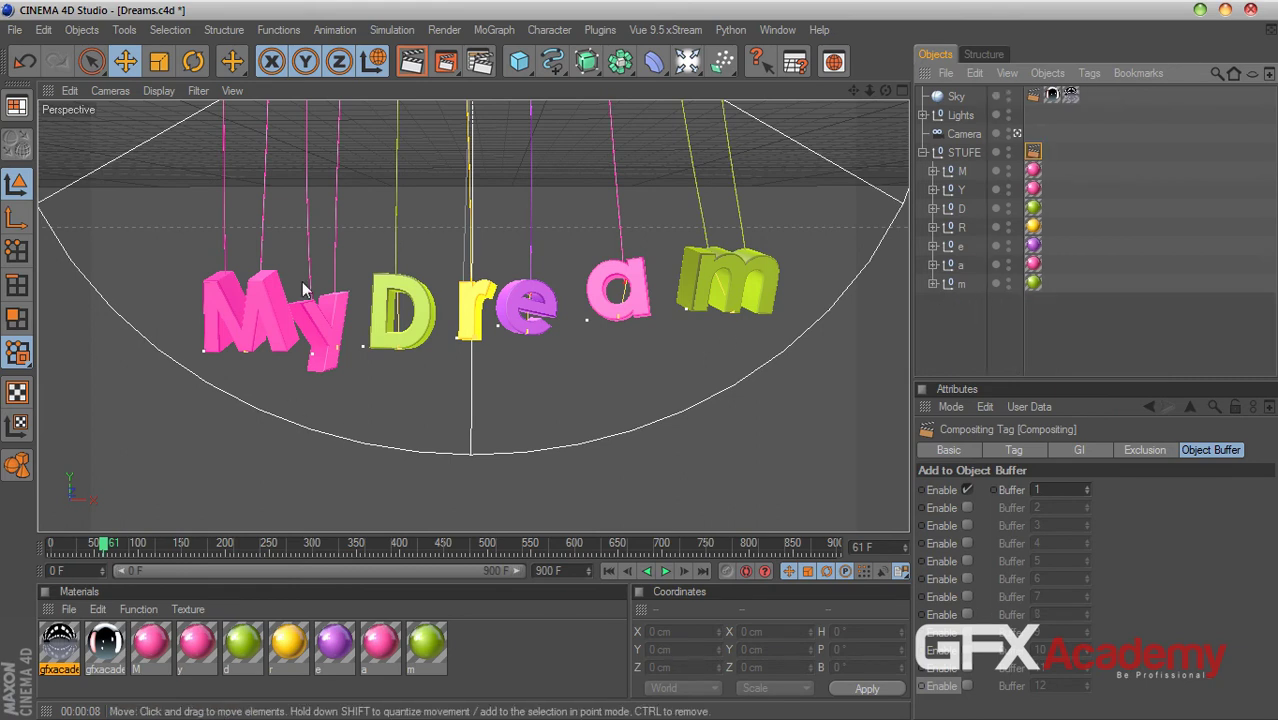
click(958, 171)
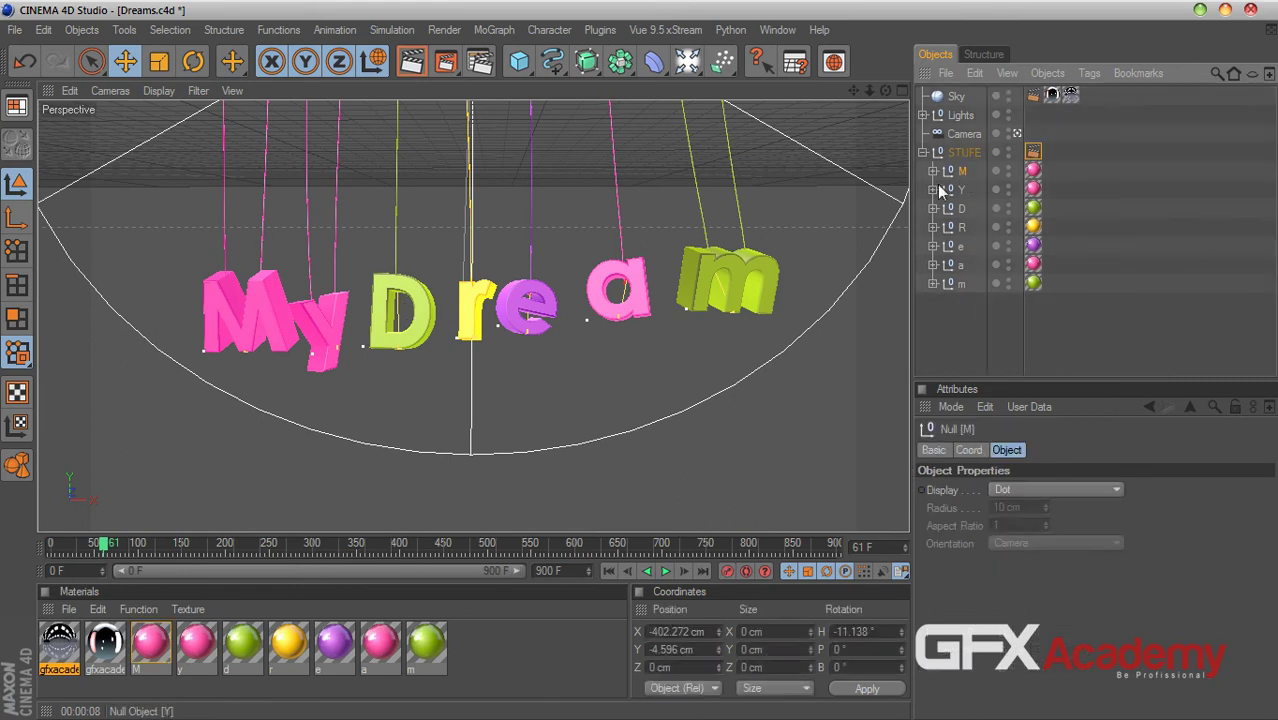
click(932, 171)
click(1099, 246)
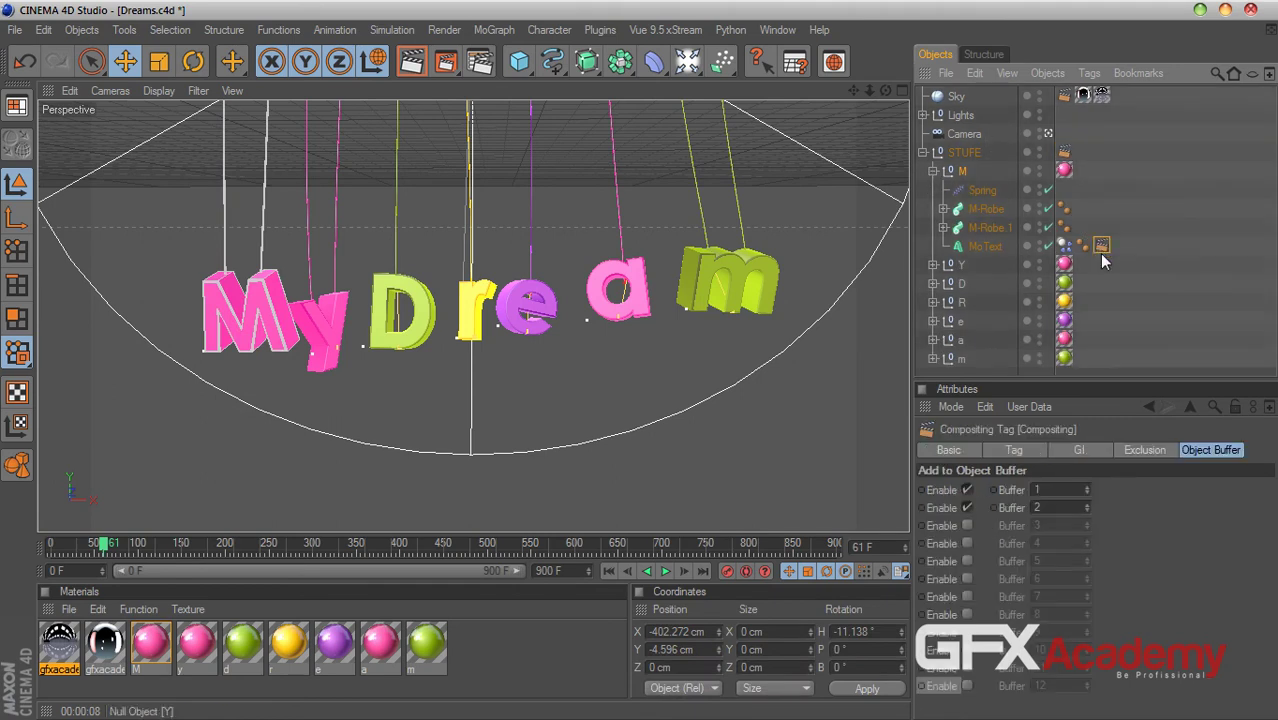
click(979, 249)
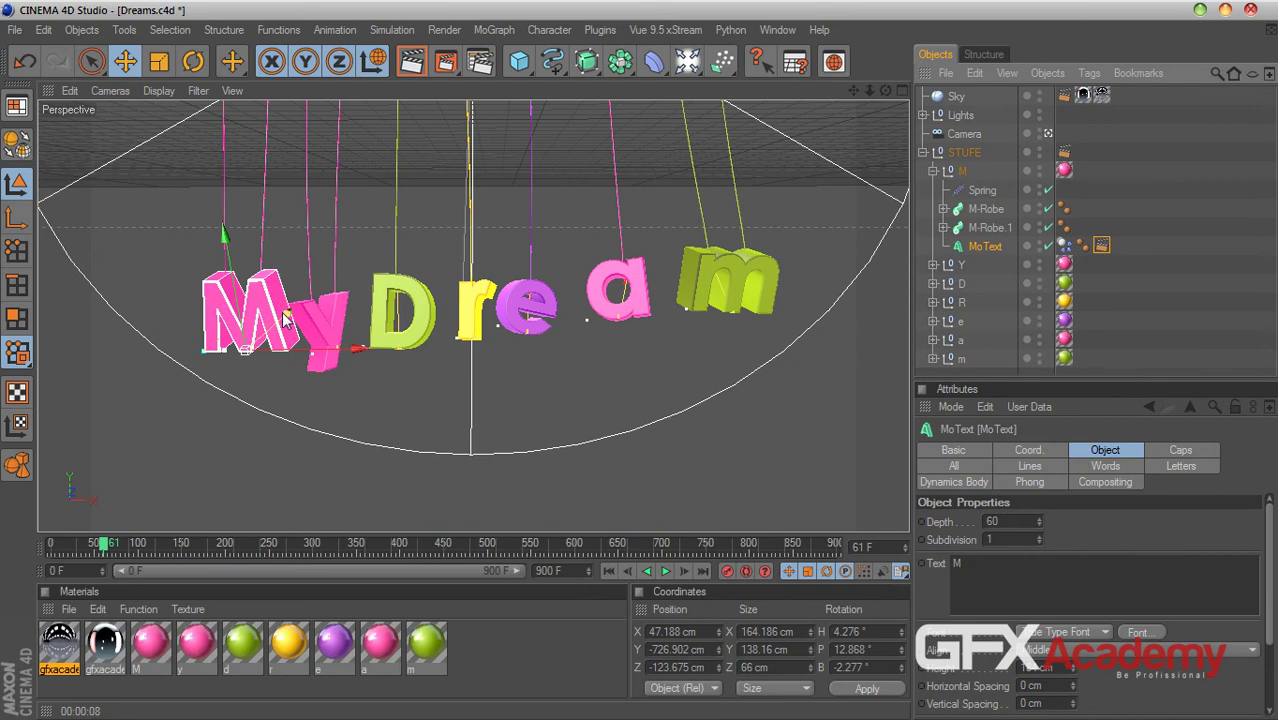
- Collapse the STUFE group and open the render settings
click(923, 153)
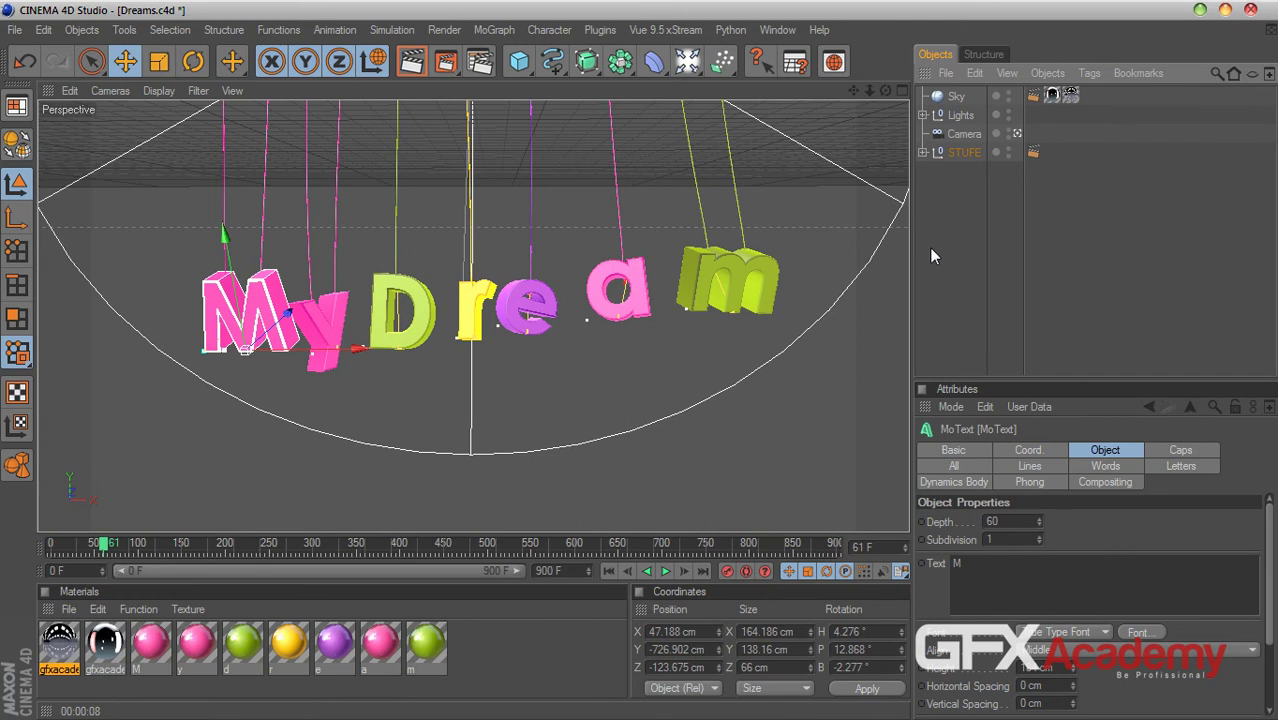
click(480, 68)
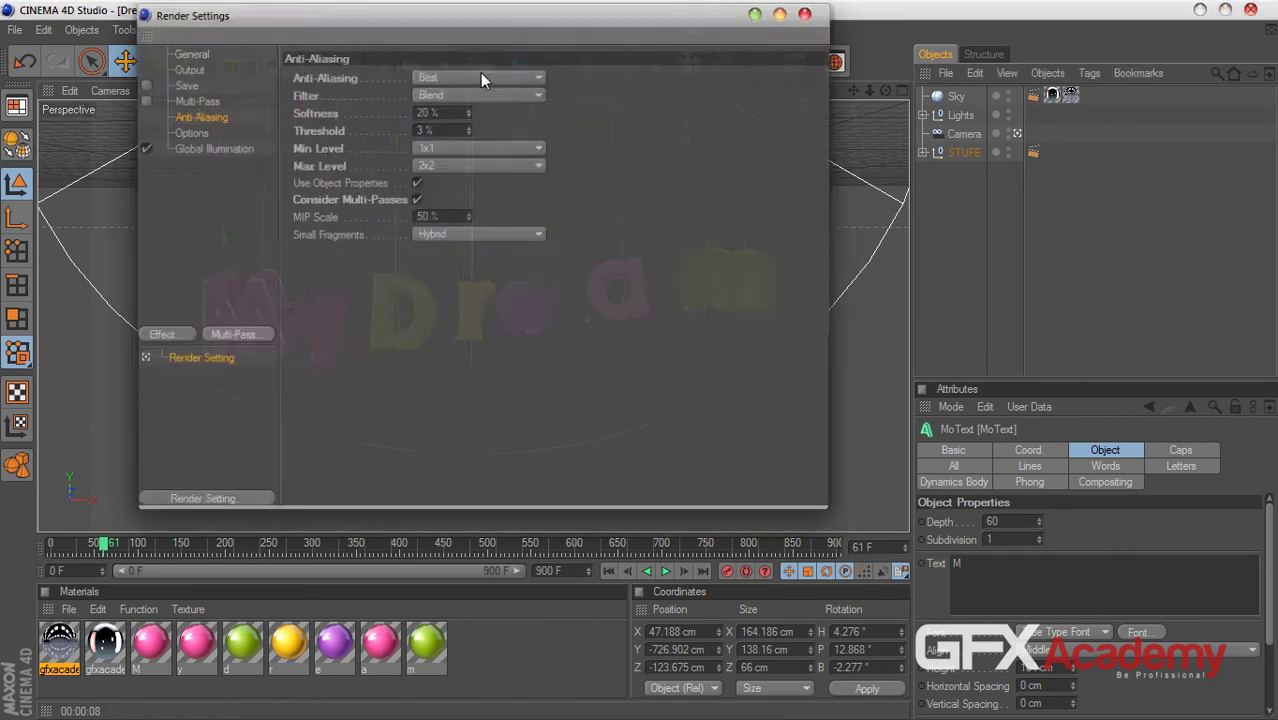
drag(470, 22, 764, 62)
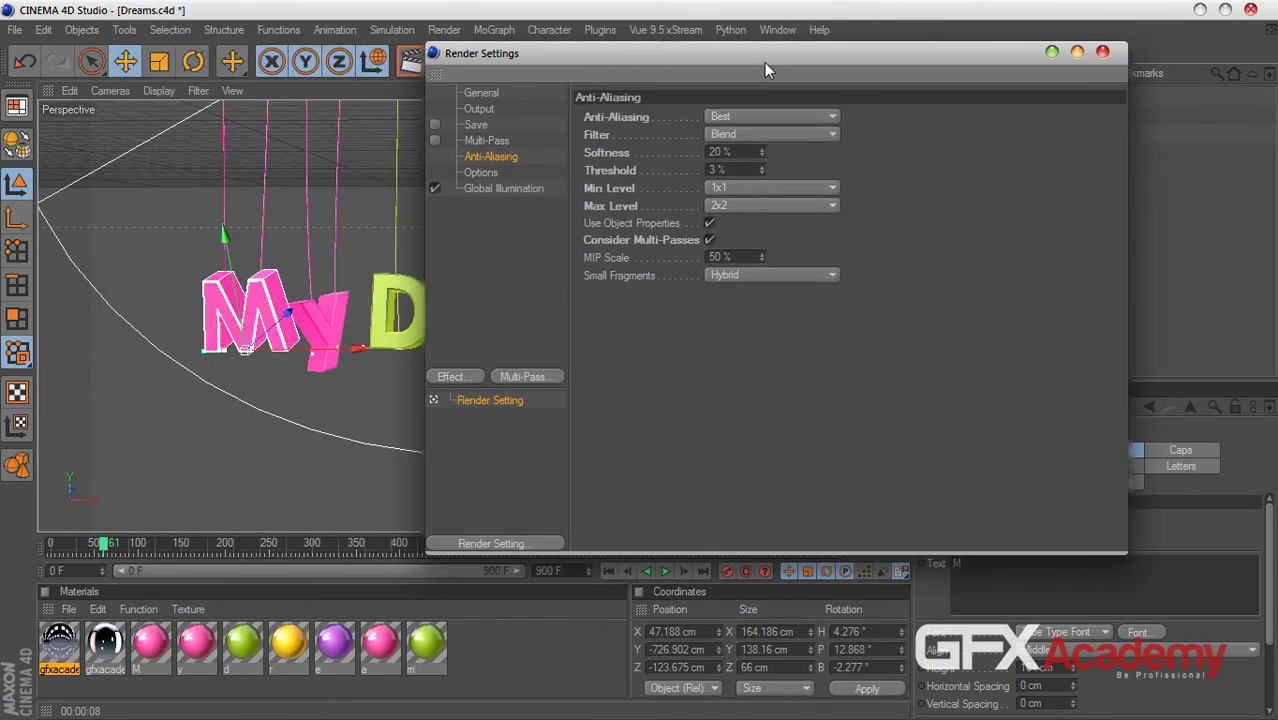
click(522, 380)
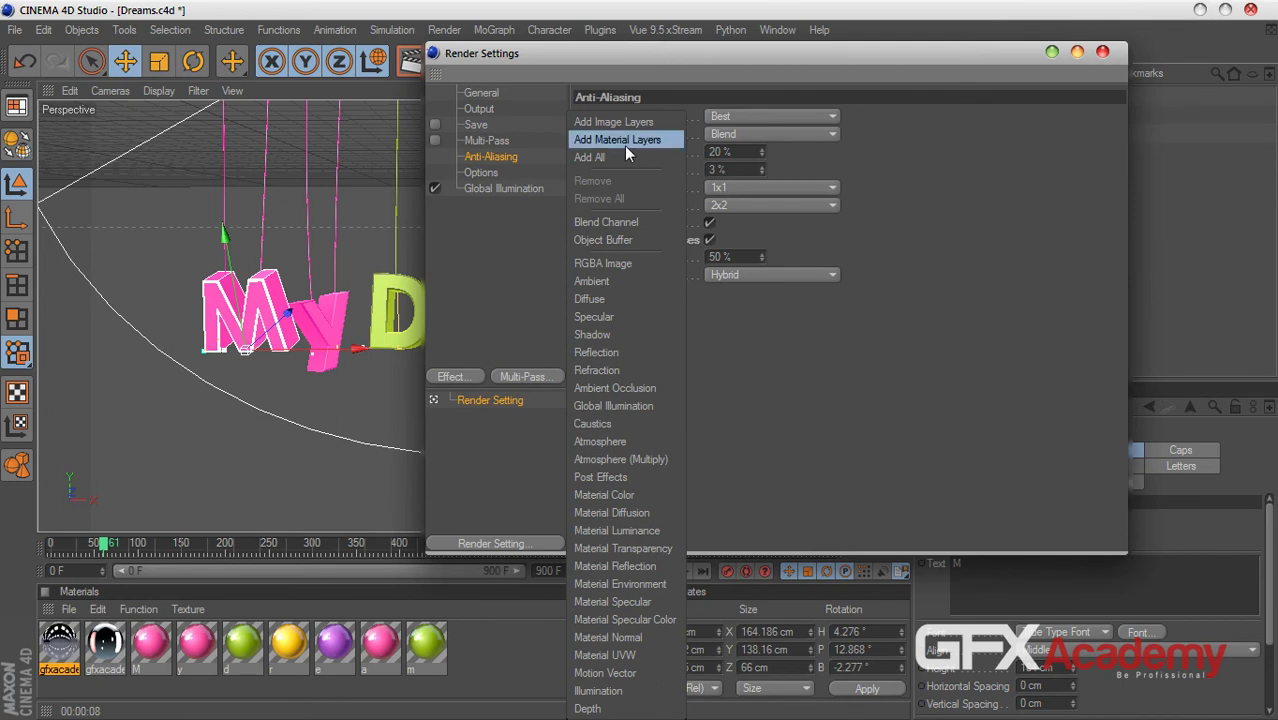
click(637, 121)
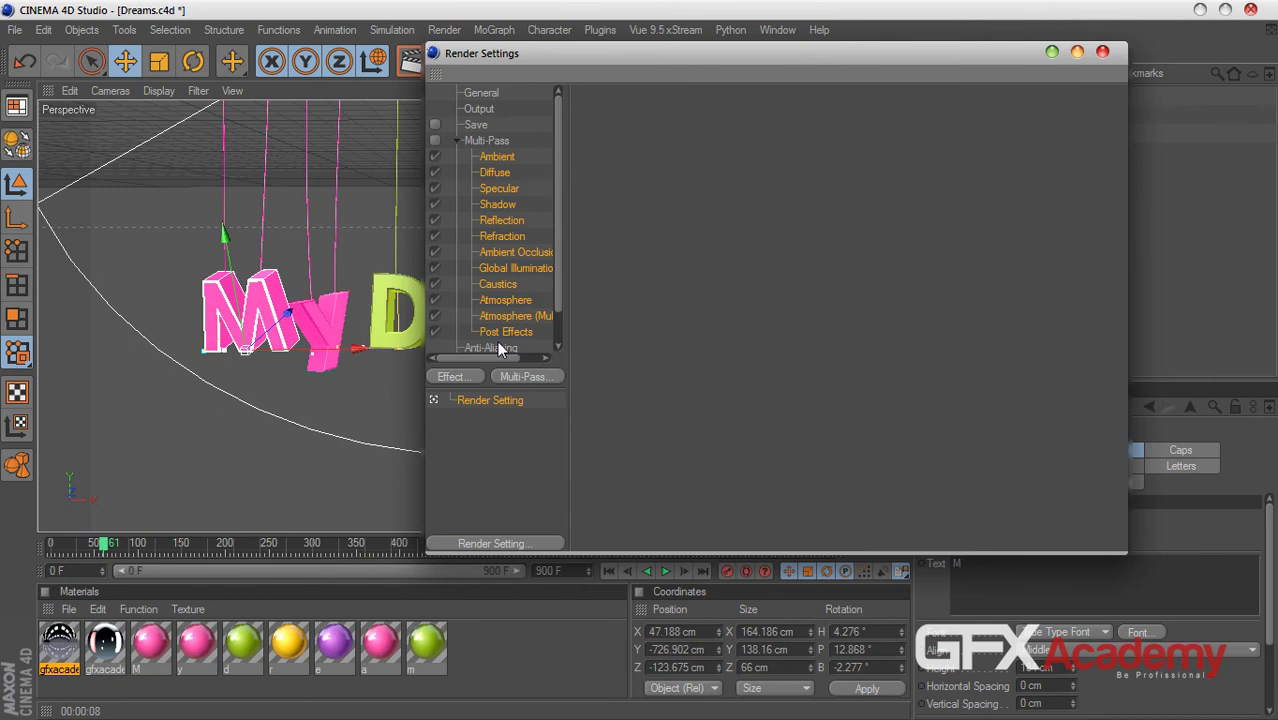
key(Delete)
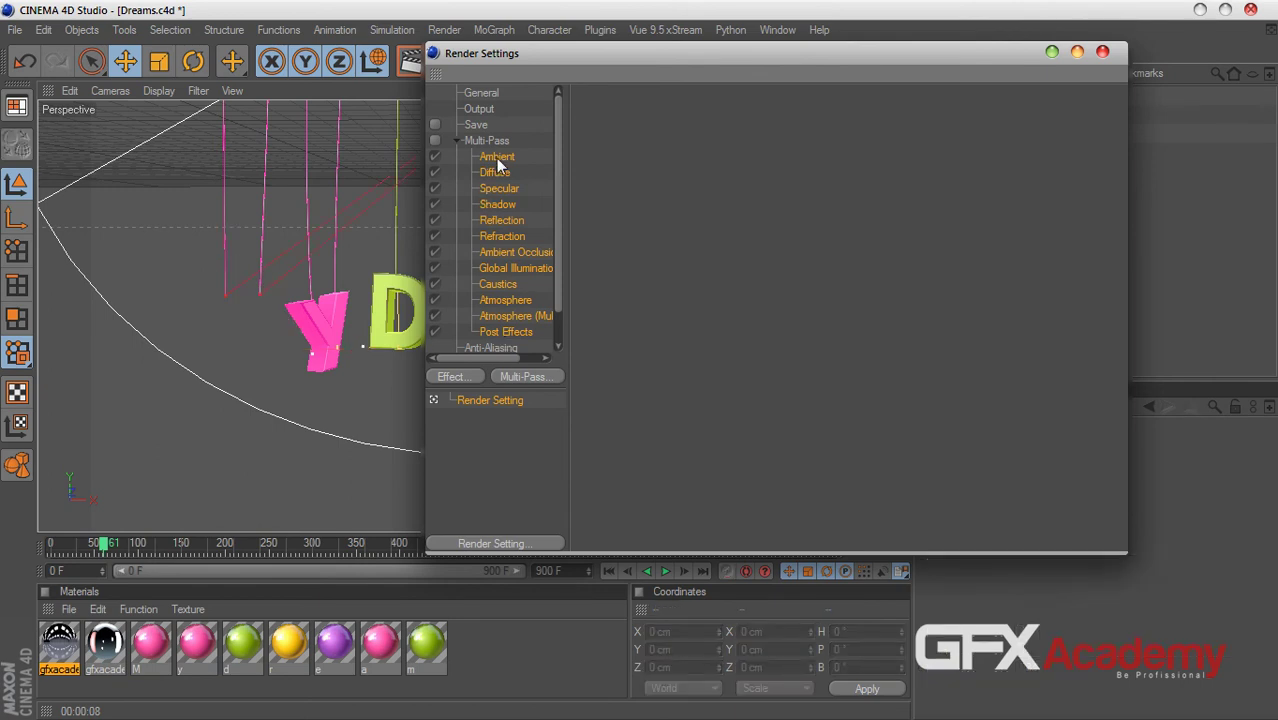
key(ctrl+z)
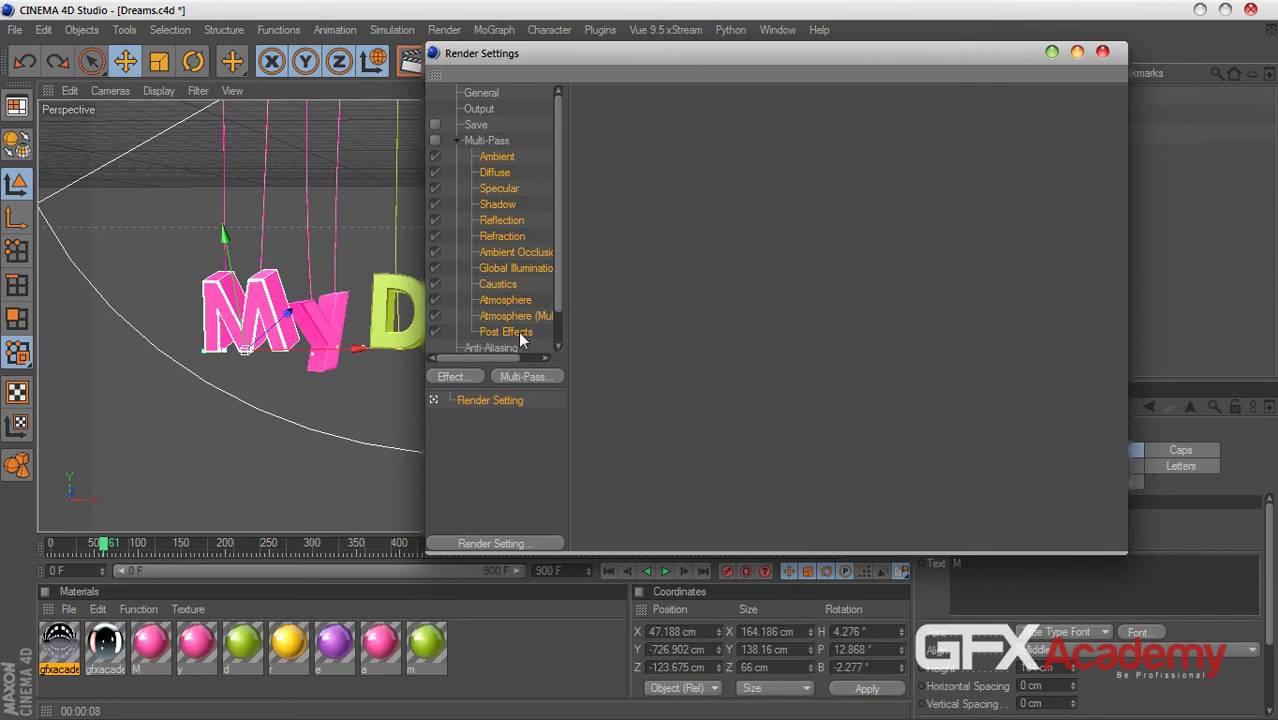
key(ctrl+z)
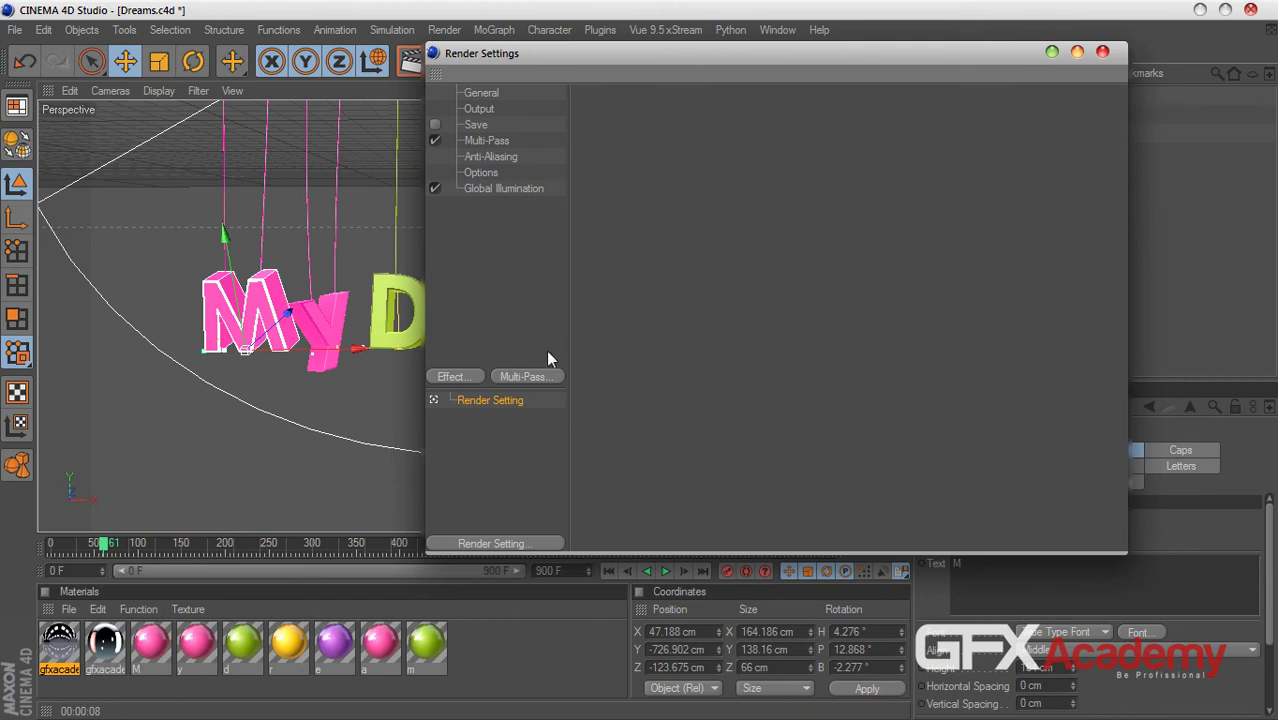
- Add an Object Buffer pass to Multi-Pass, name it All-Letters, and check it against the STUFE null's Compositing tag
click(545, 377)
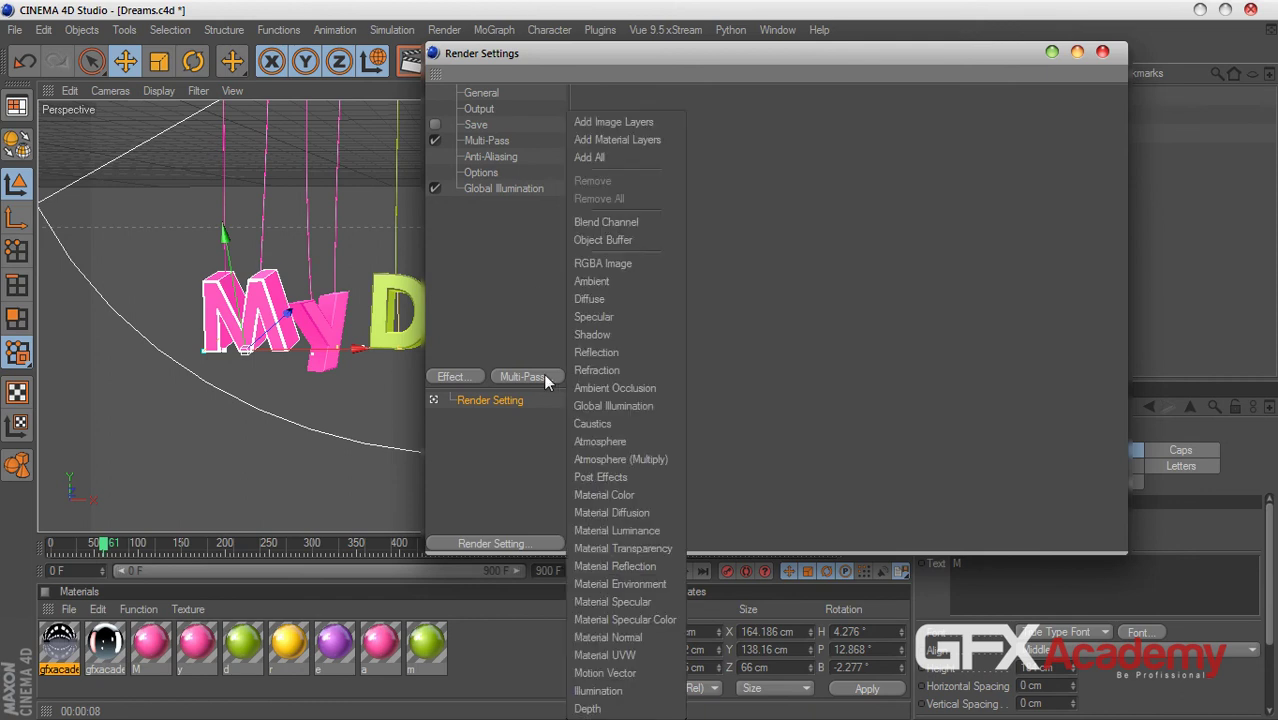
click(600, 240)
double_click(500, 157)
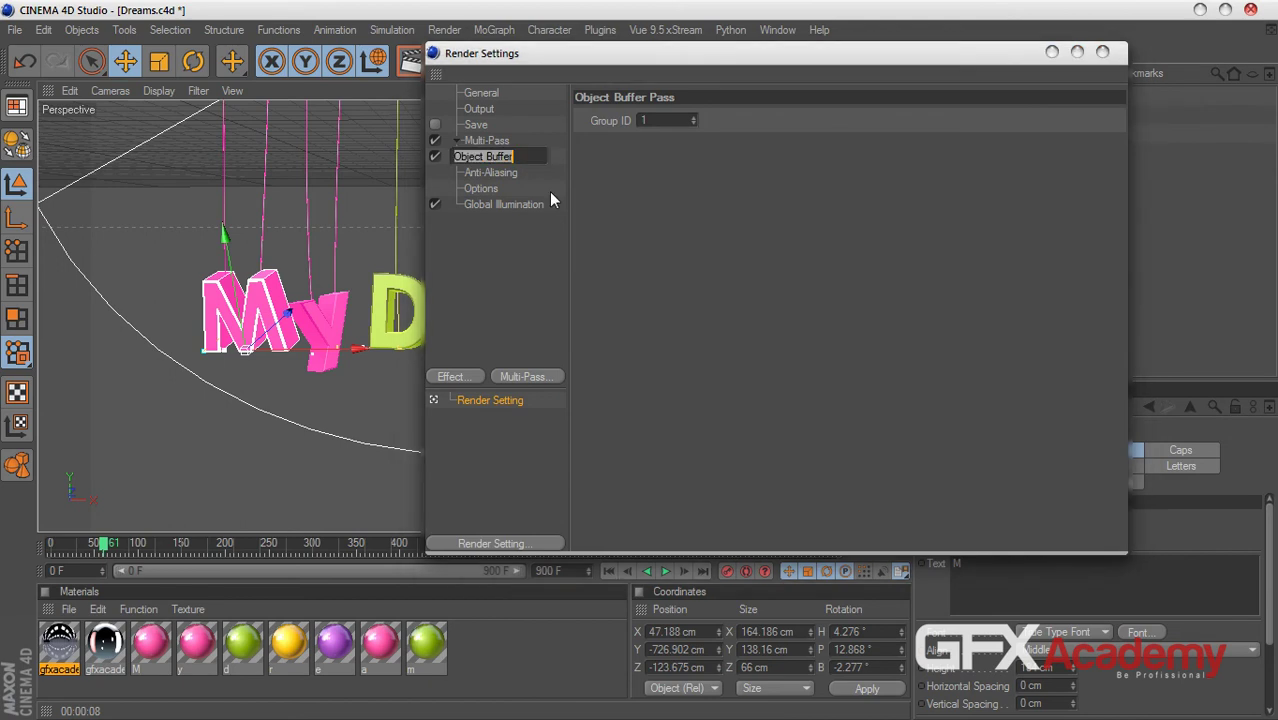
text(All-Letters)
click(677, 142)
drag(718, 66, 522, 100)
click(1033, 151)
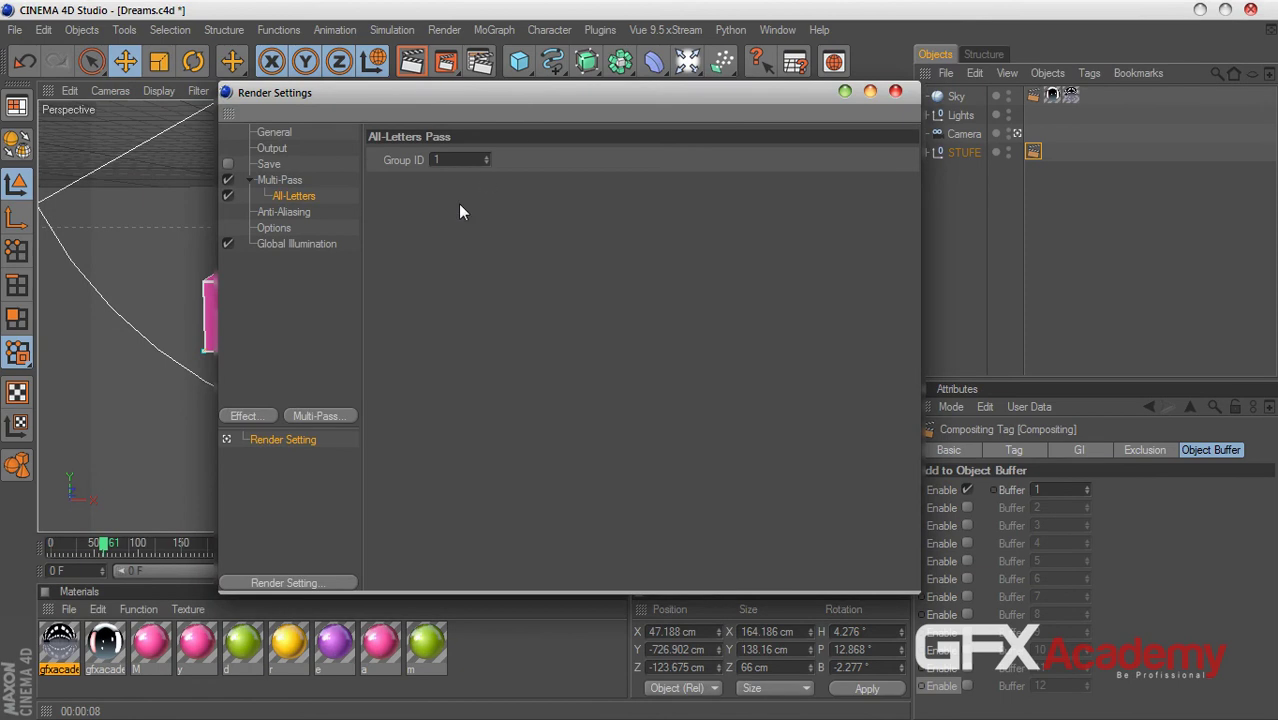
- Add another Object Buffer pass and name it M
click(298, 414)
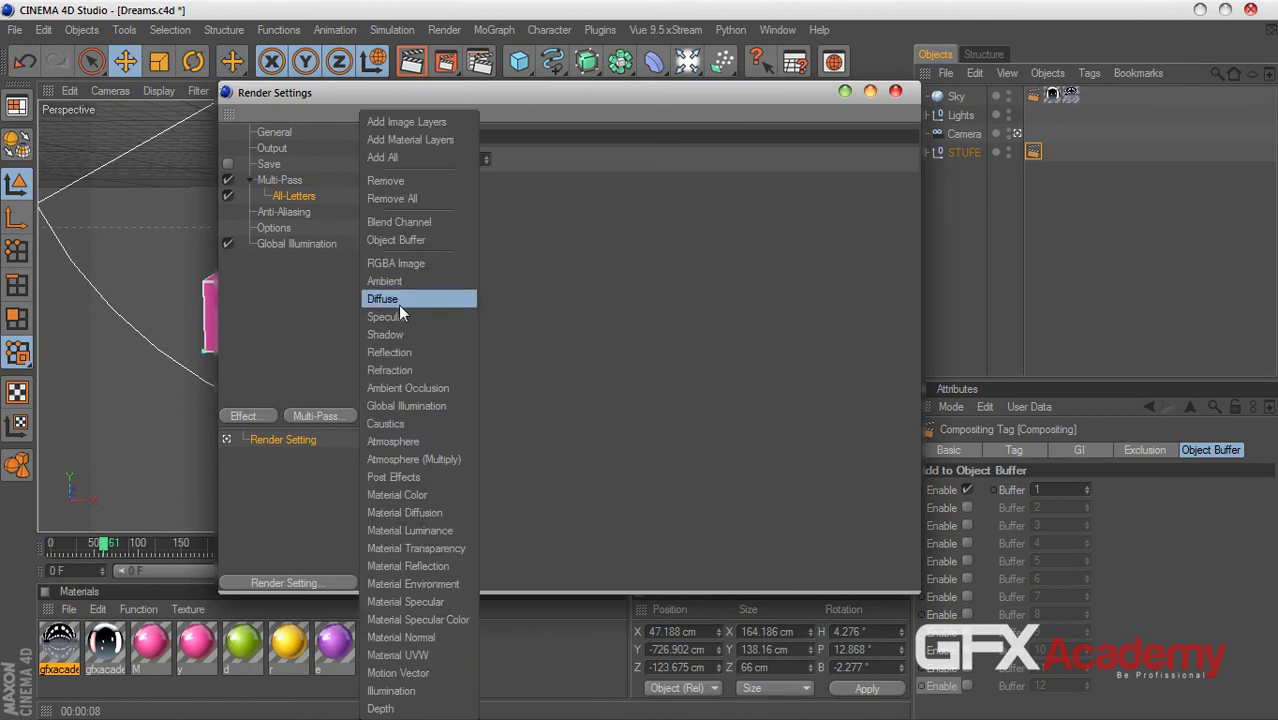
click(452, 240)
double_click(298, 214)
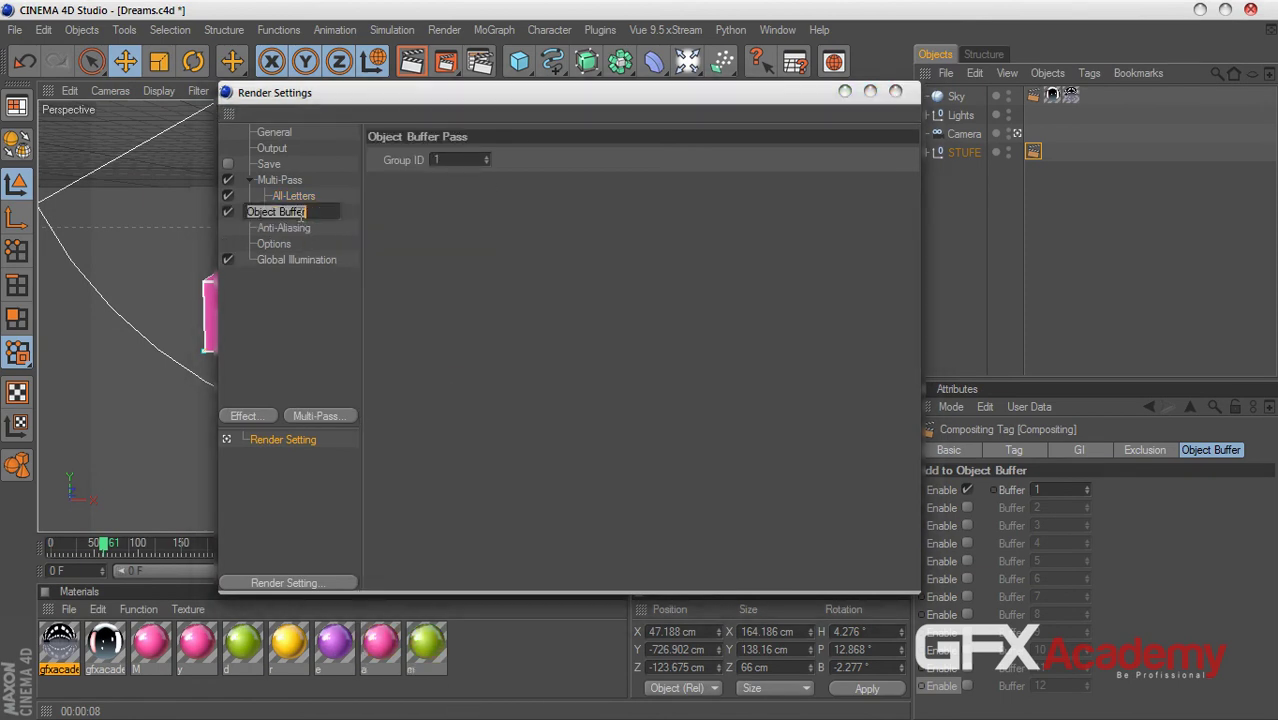
text(M)
key(Return)
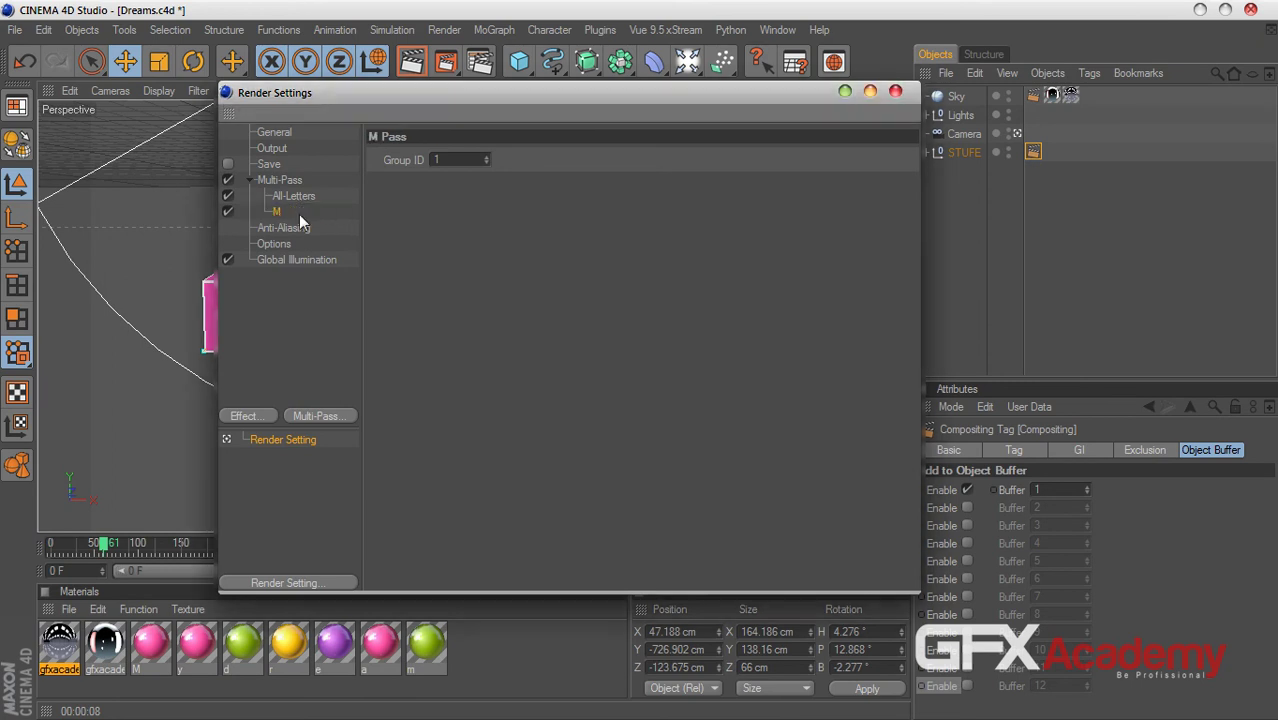
- Check the buffers on the M group's MoText Compositing tag and set the M pass's Group ID to 2
drag(793, 100, 713, 84)
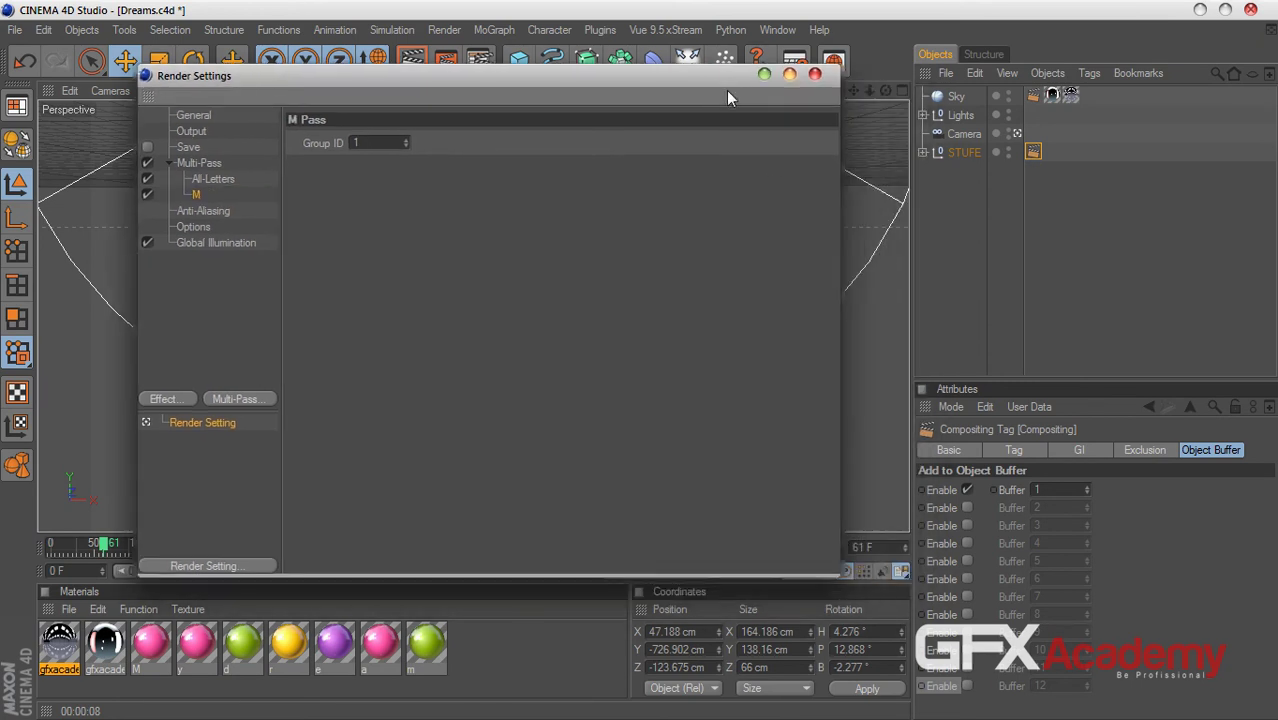
click(923, 153)
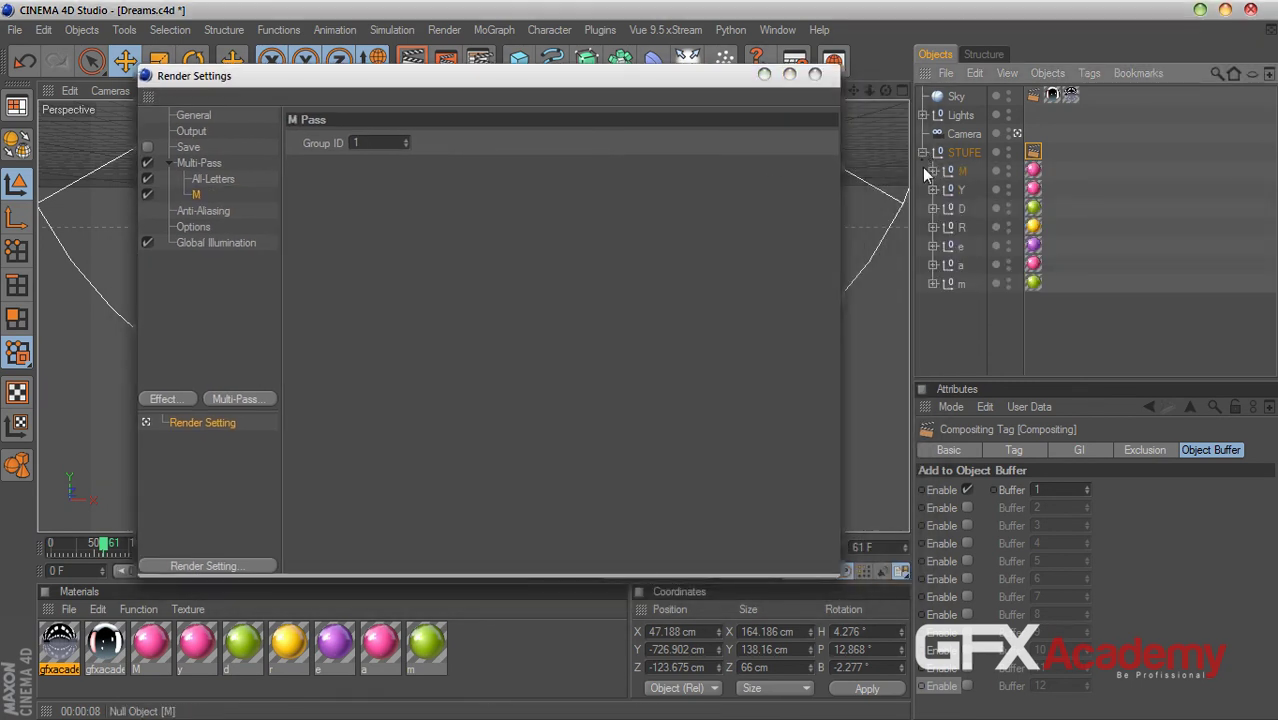
click(933, 171)
click(1101, 246)
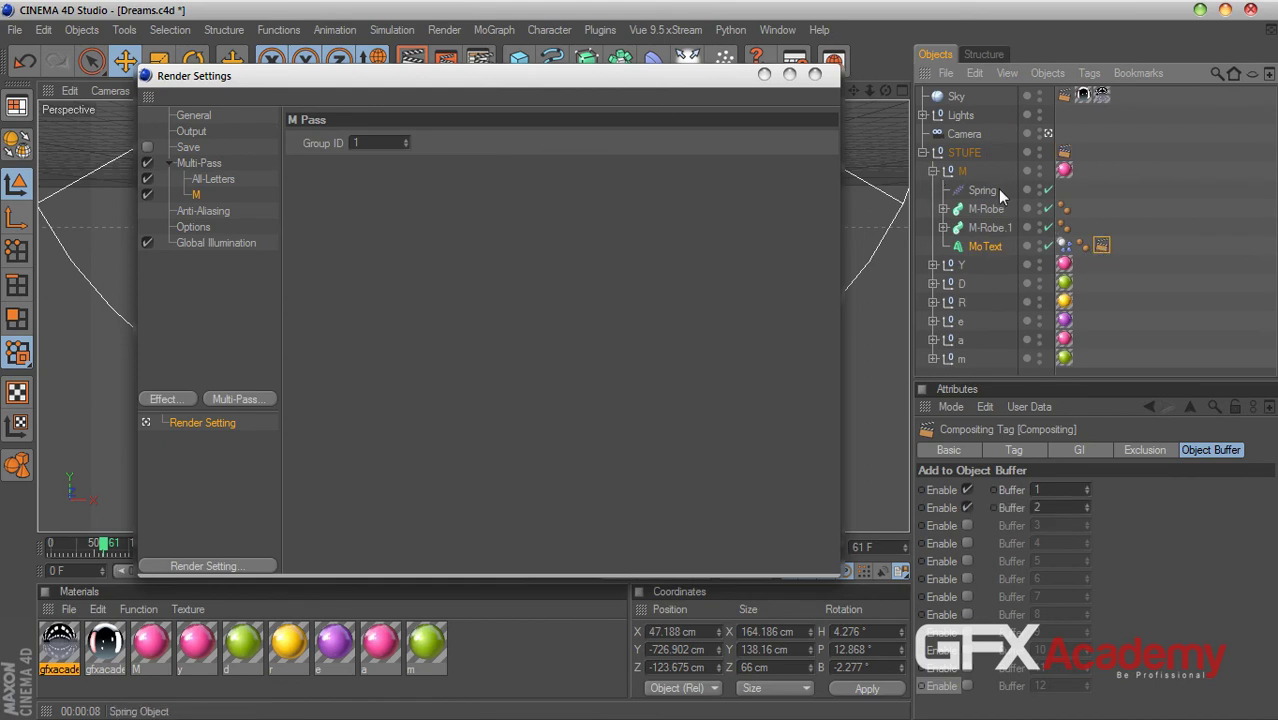
click(933, 171)
click(200, 195)
click(390, 142)
text(2)
key(Return)
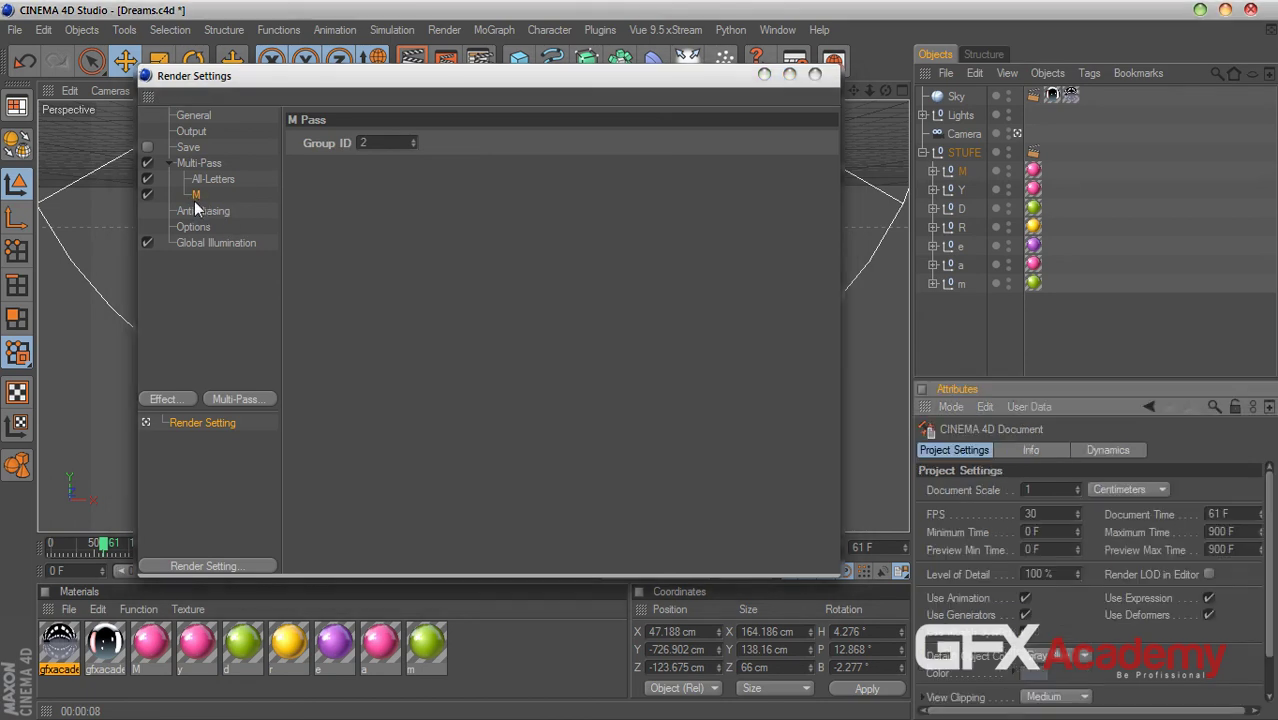
- Add an Object Buffer pass named y and set its Group ID to match the Y letter's own buffer
click(230, 399)
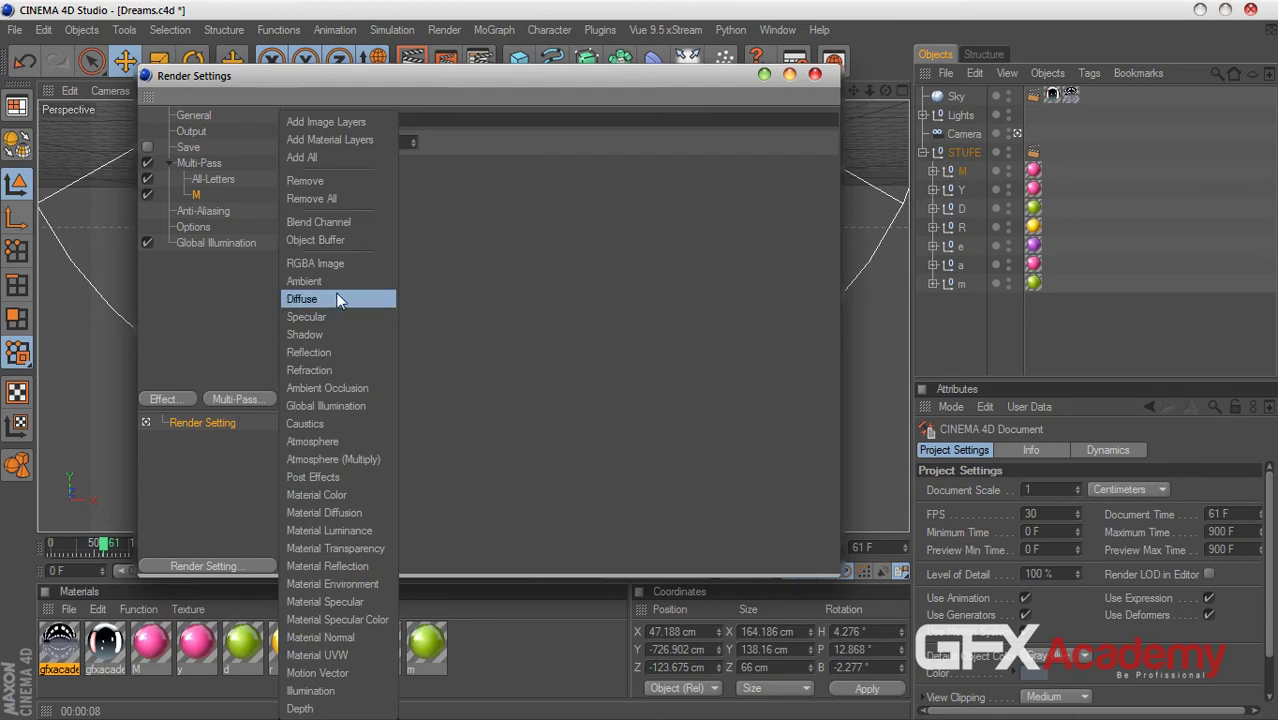
click(340, 241)
double_click(214, 211)
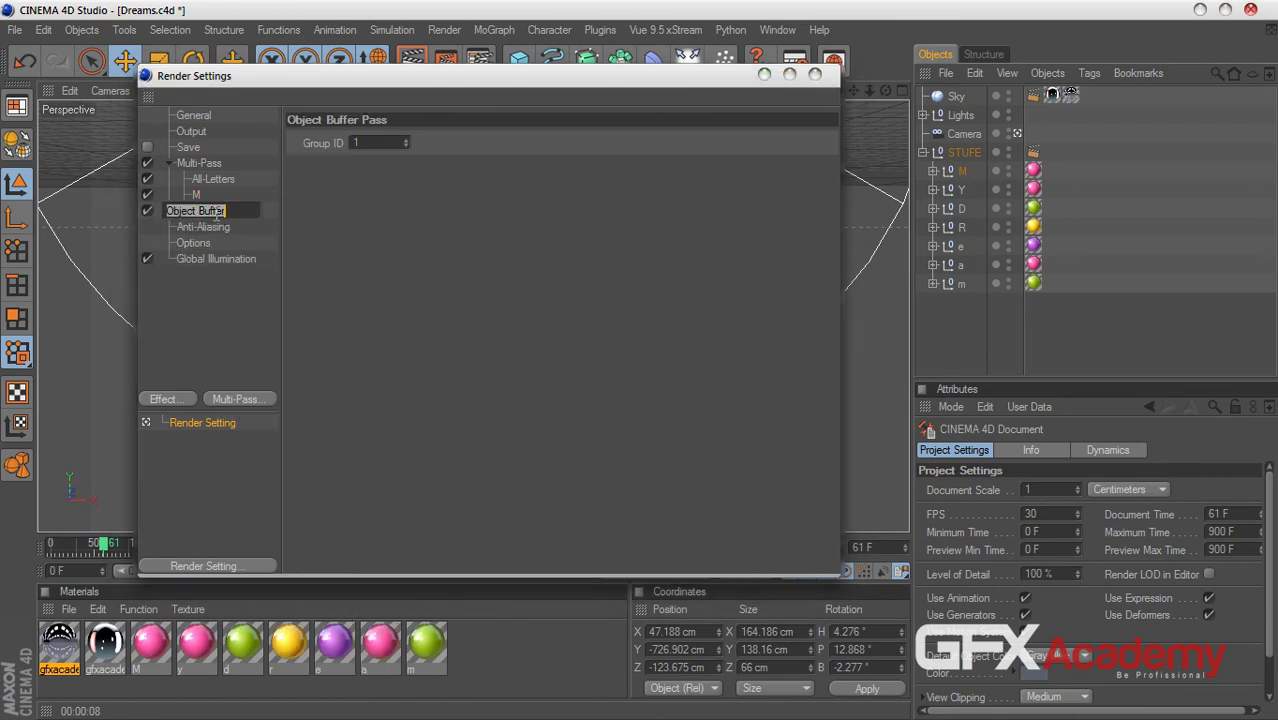
text(y)
click(378, 143)
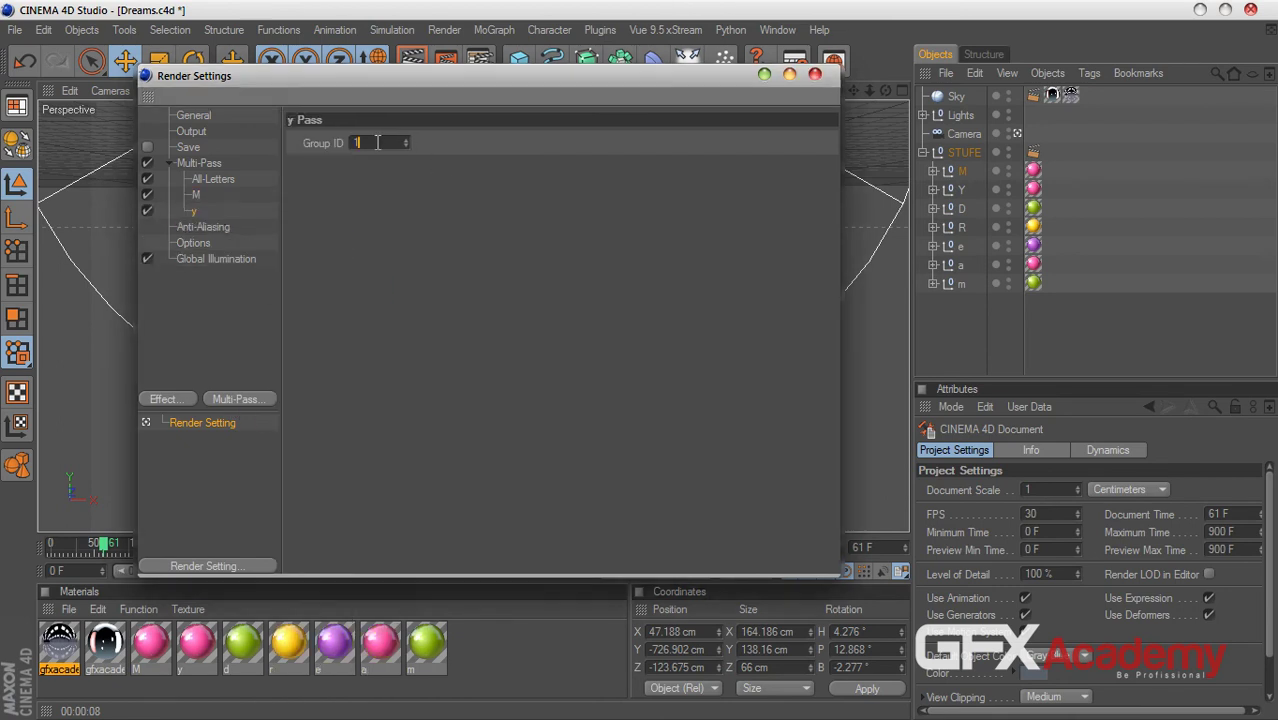
click(200, 196)
click(193, 212)
click(381, 141)
- Add an Object Buffer pass with Group ID 4 and name it d
click(251, 397)
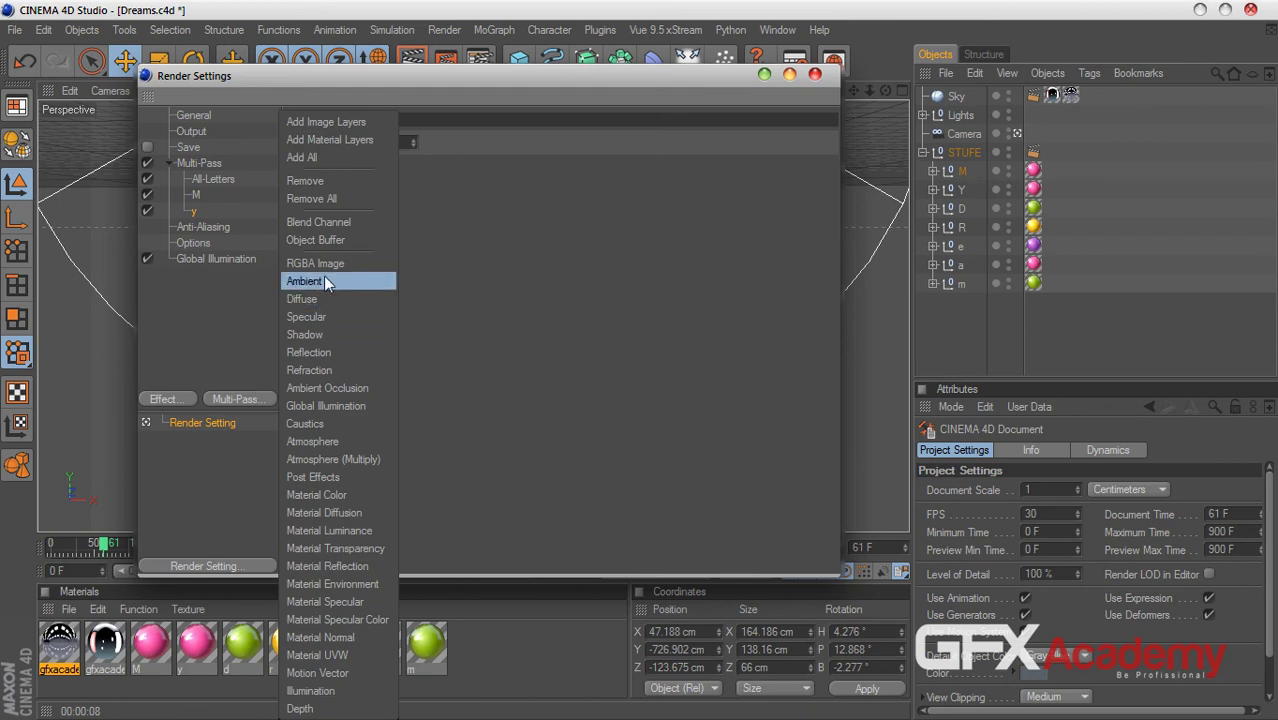
click(318, 240)
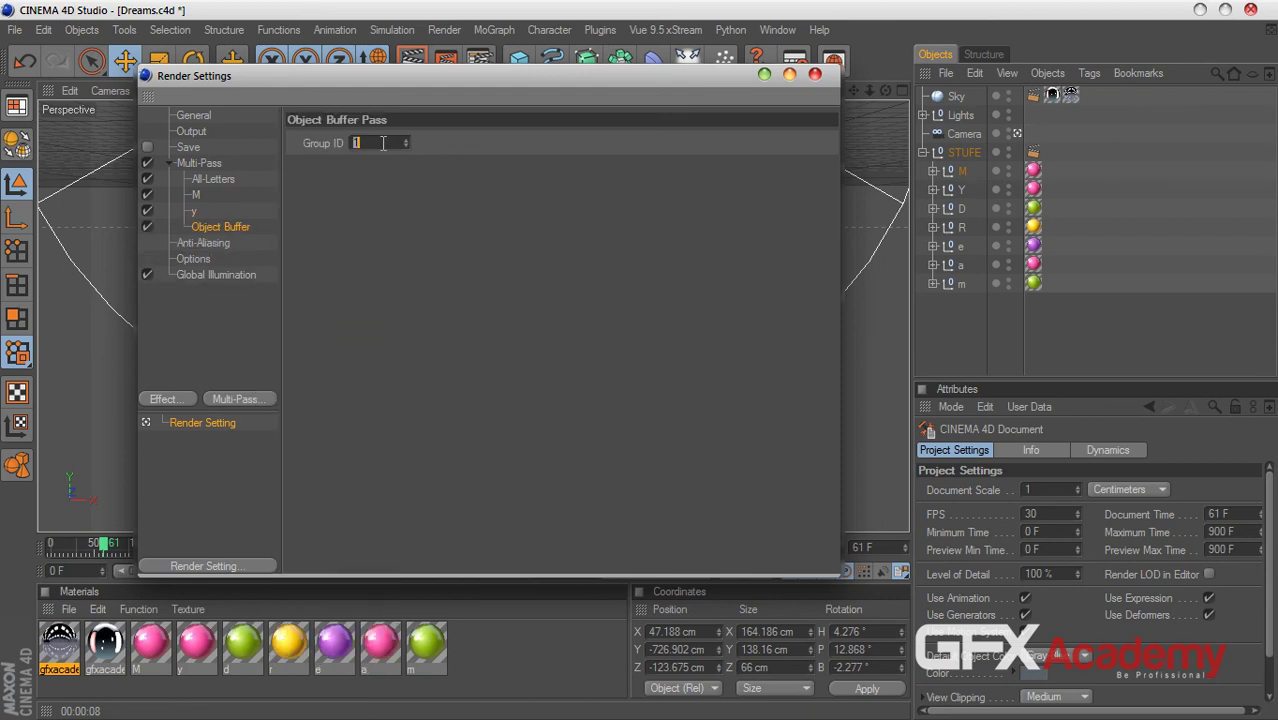
text(4)
double_click(216, 227)
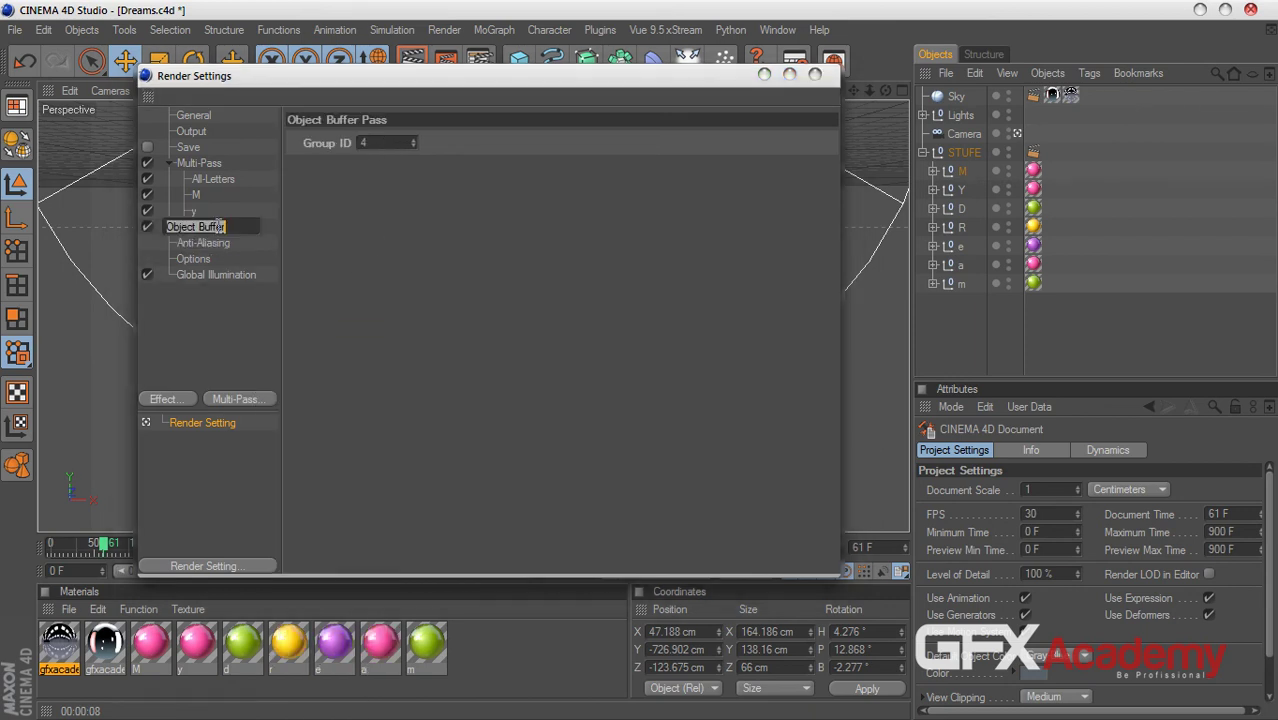
text(d)
key(Return)
- Add five more Object Buffer passes below the d pass
click(241, 402)
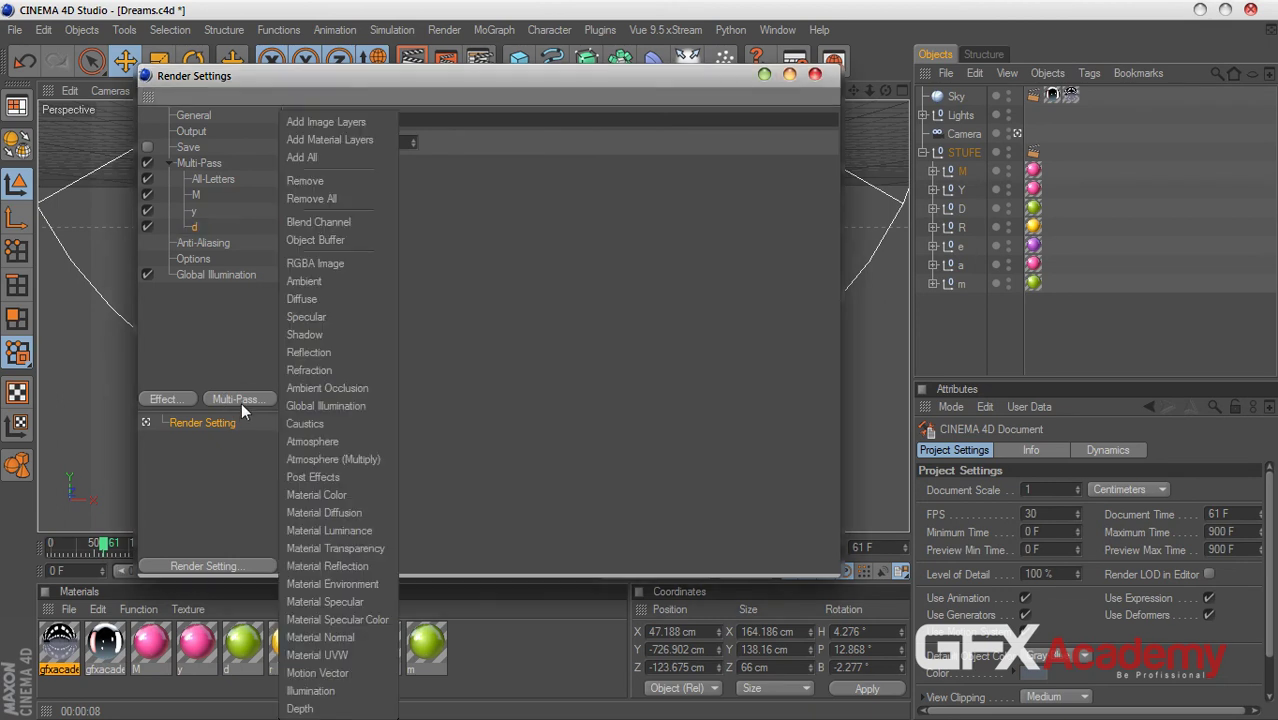
click(344, 244)
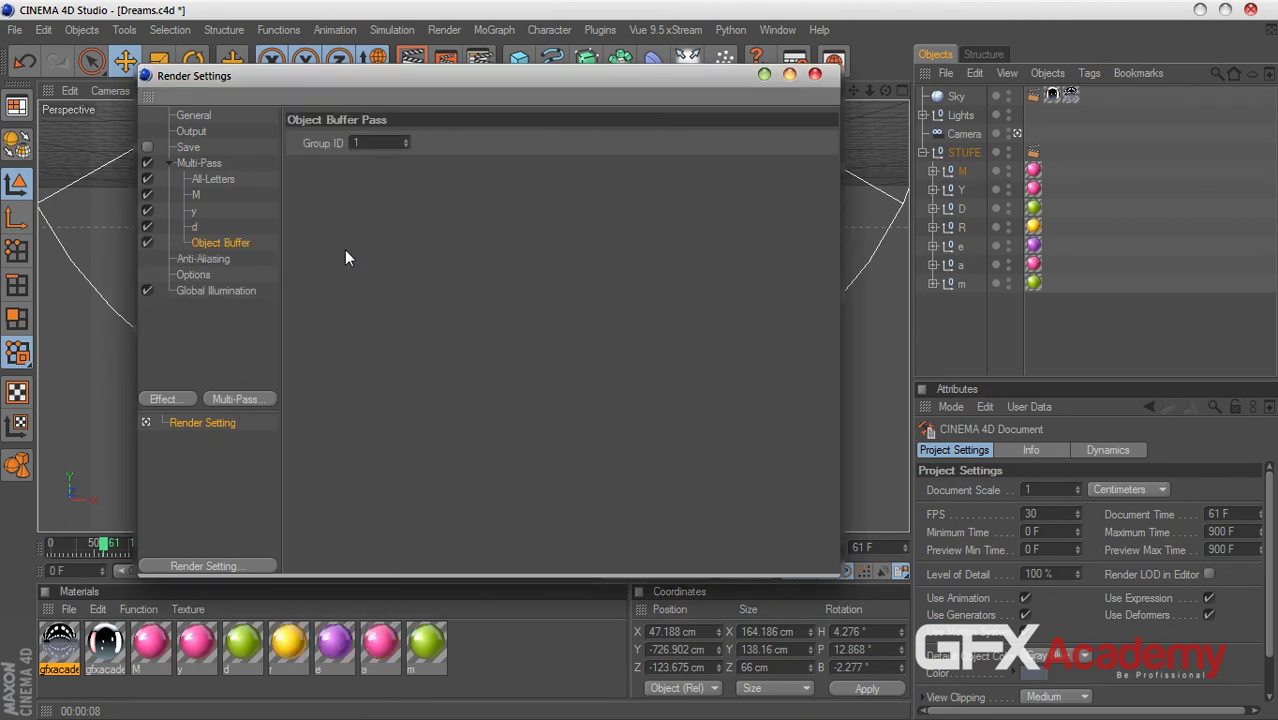
click(262, 398)
click(336, 244)
click(247, 399)
click(349, 244)
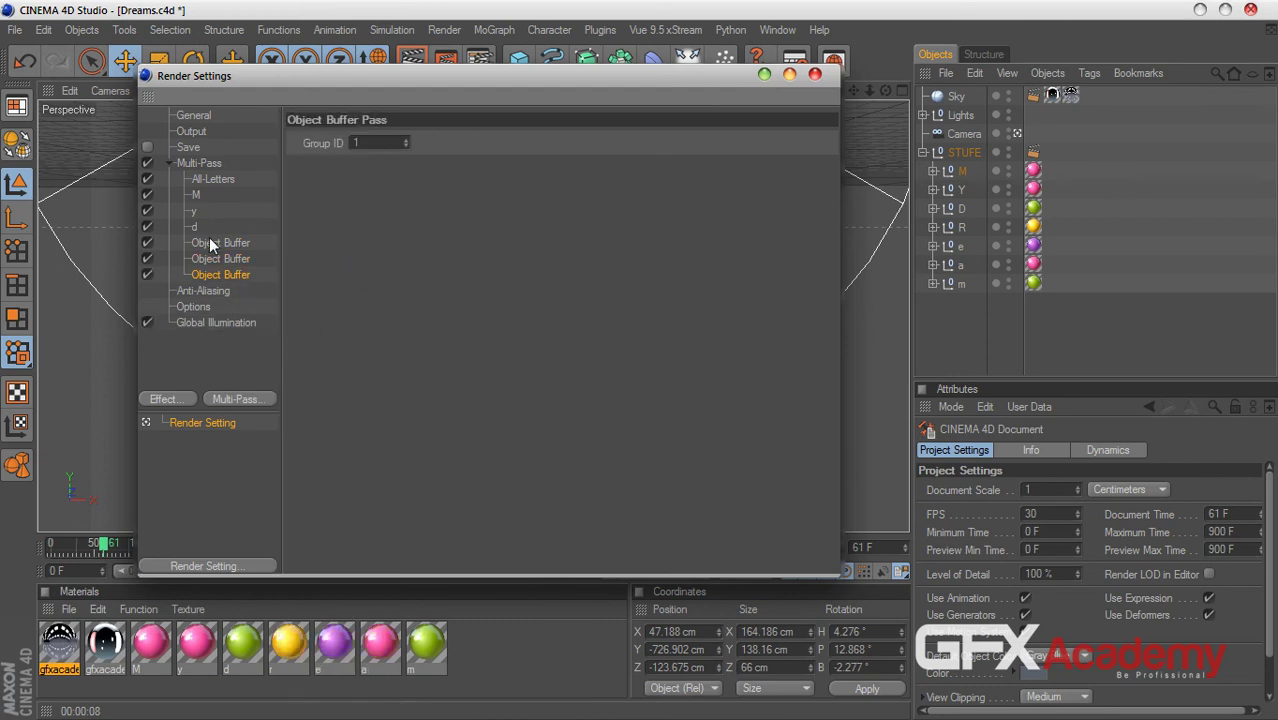
click(241, 402)
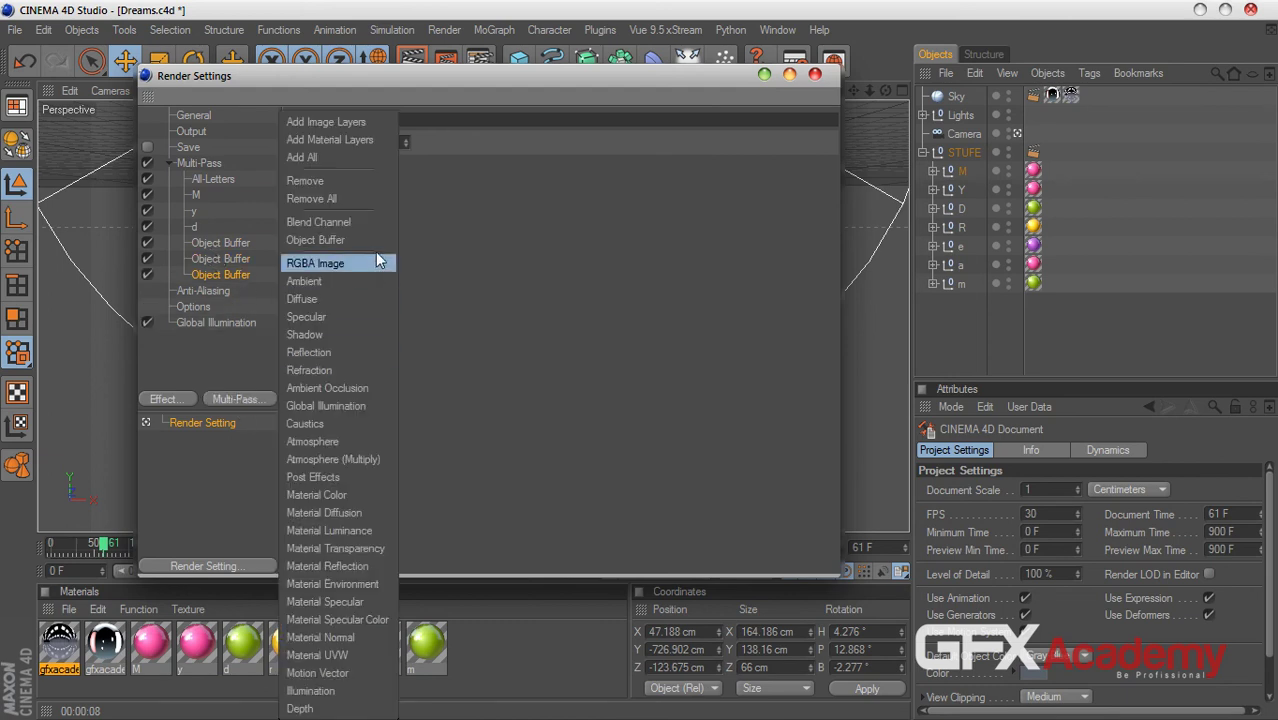
click(320, 240)
click(262, 399)
click(322, 241)
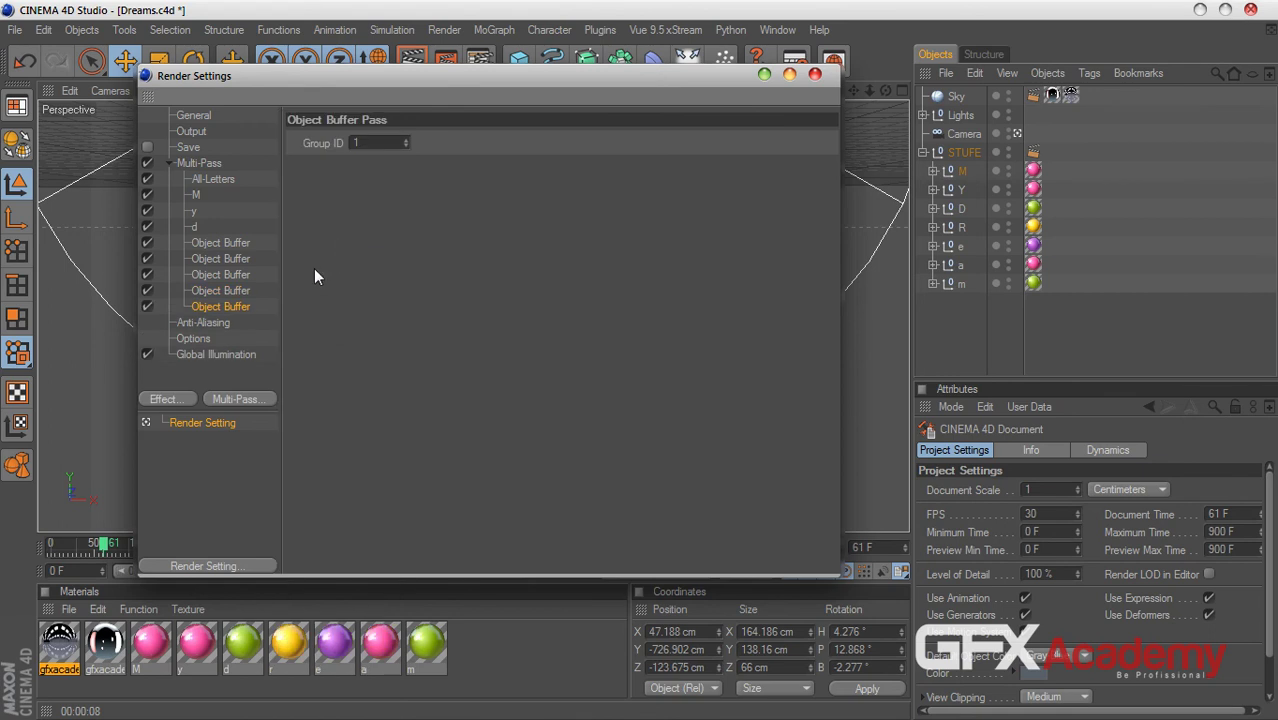
- Select the d pass with all five unnamed Object Buffer passes and set the first four unnamed ones' Group IDs to 5, 6, 7 and 8
click(195, 226)
ctrl+click(240, 244)
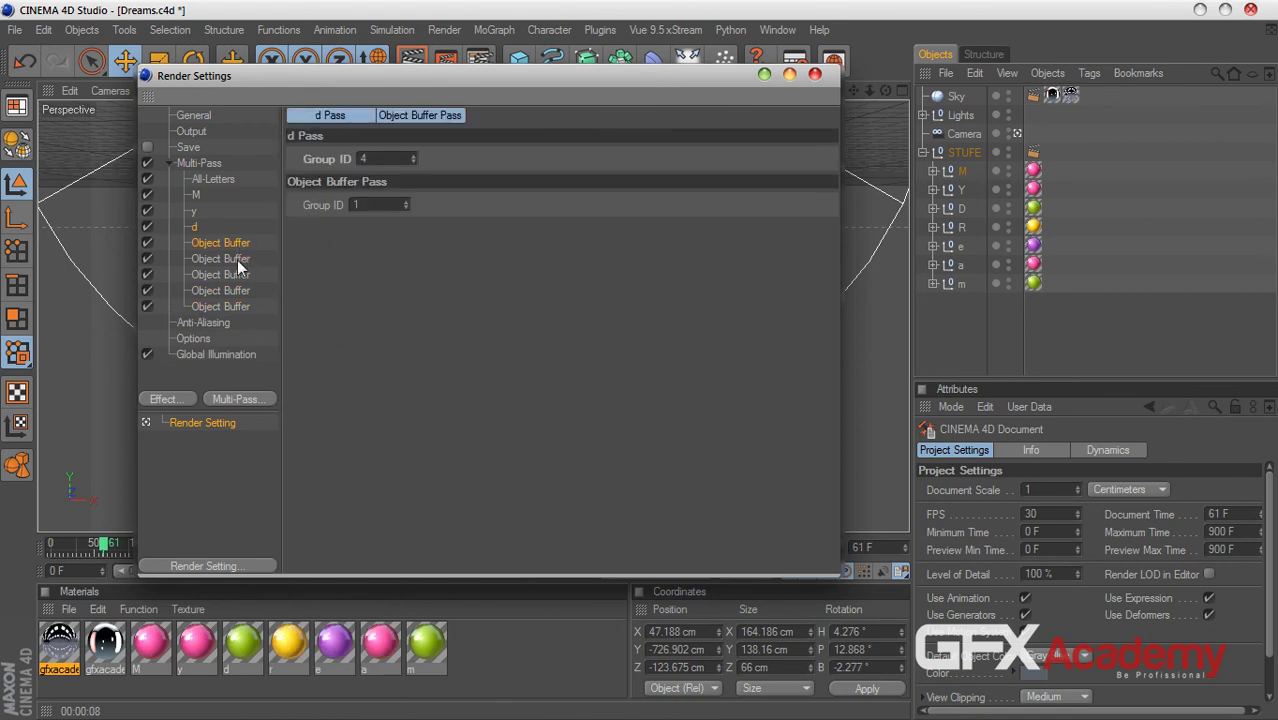
ctrl+click(237, 260)
ctrl+click(235, 274)
ctrl+click(233, 290)
ctrl+click(232, 306)
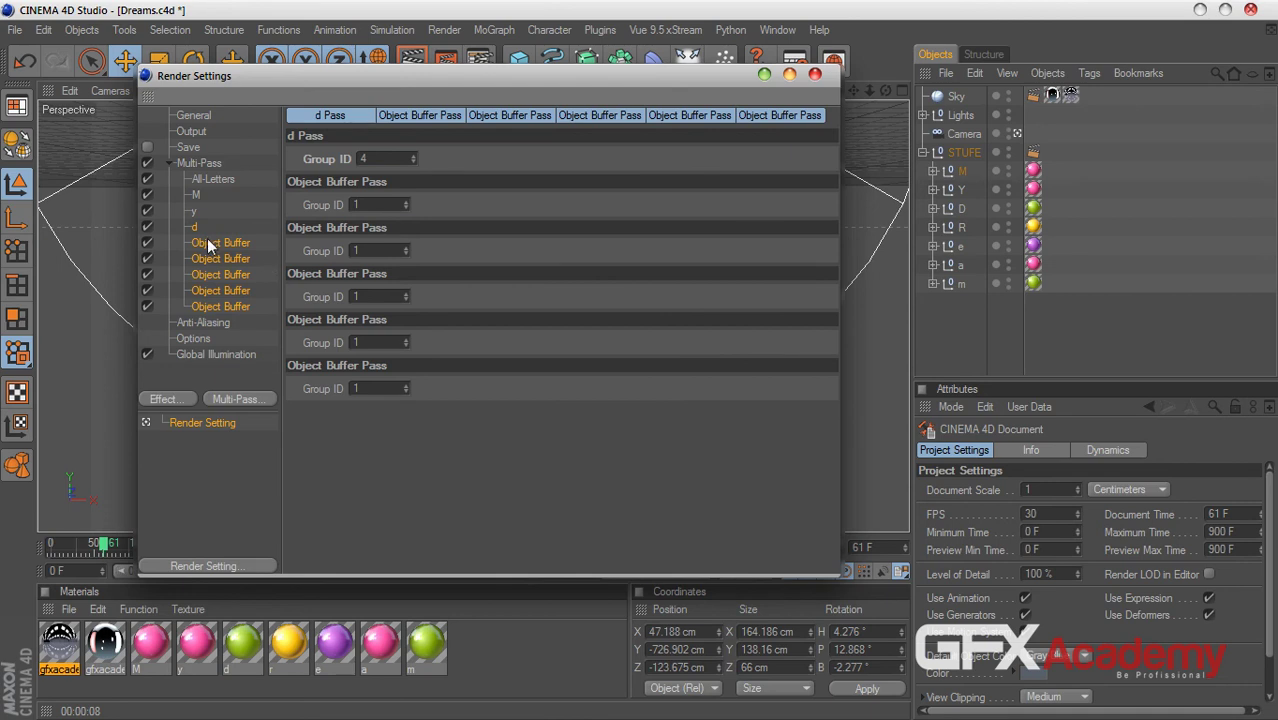
double_click(377, 203)
text(5)
double_click(379, 250)
text(6)
double_click(382, 295)
text(7)
double_click(381, 342)
text(8)
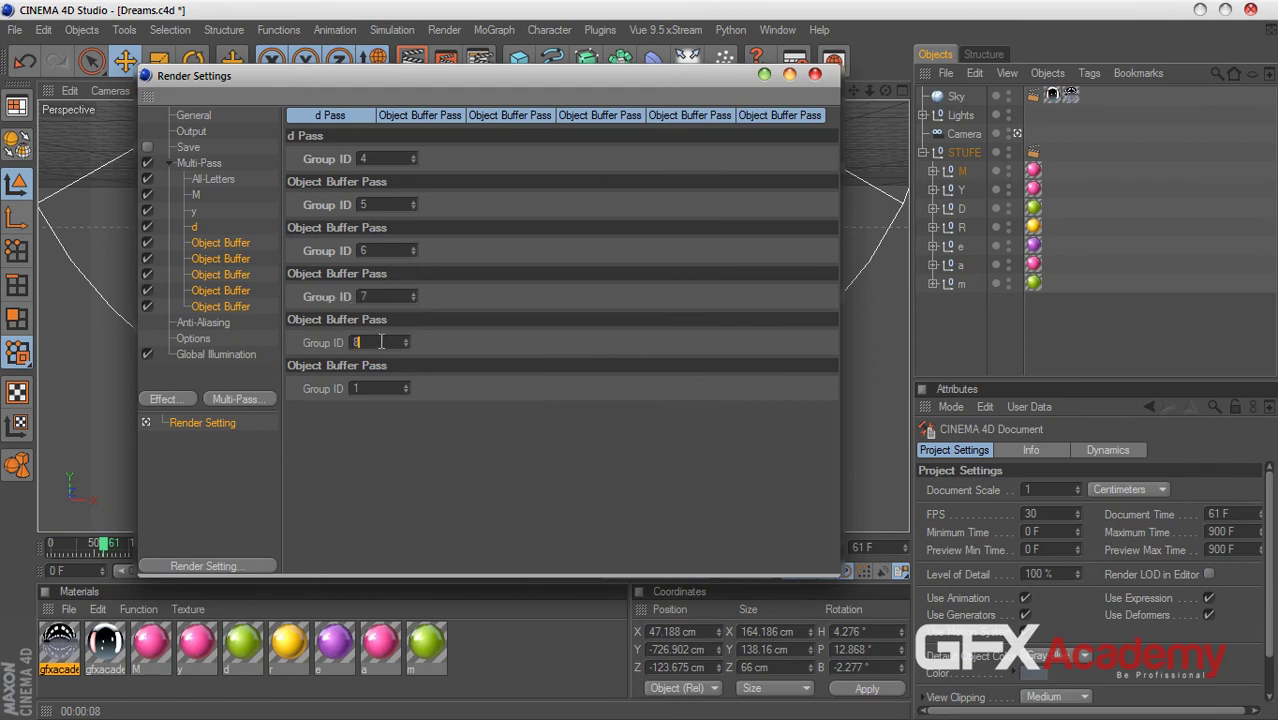
- Check the Object Buffer in the m letter's Compositing tag and delete the surplus last unnamed Object Buffer pass
click(959, 285)
click(932, 285)
click(1101, 358)
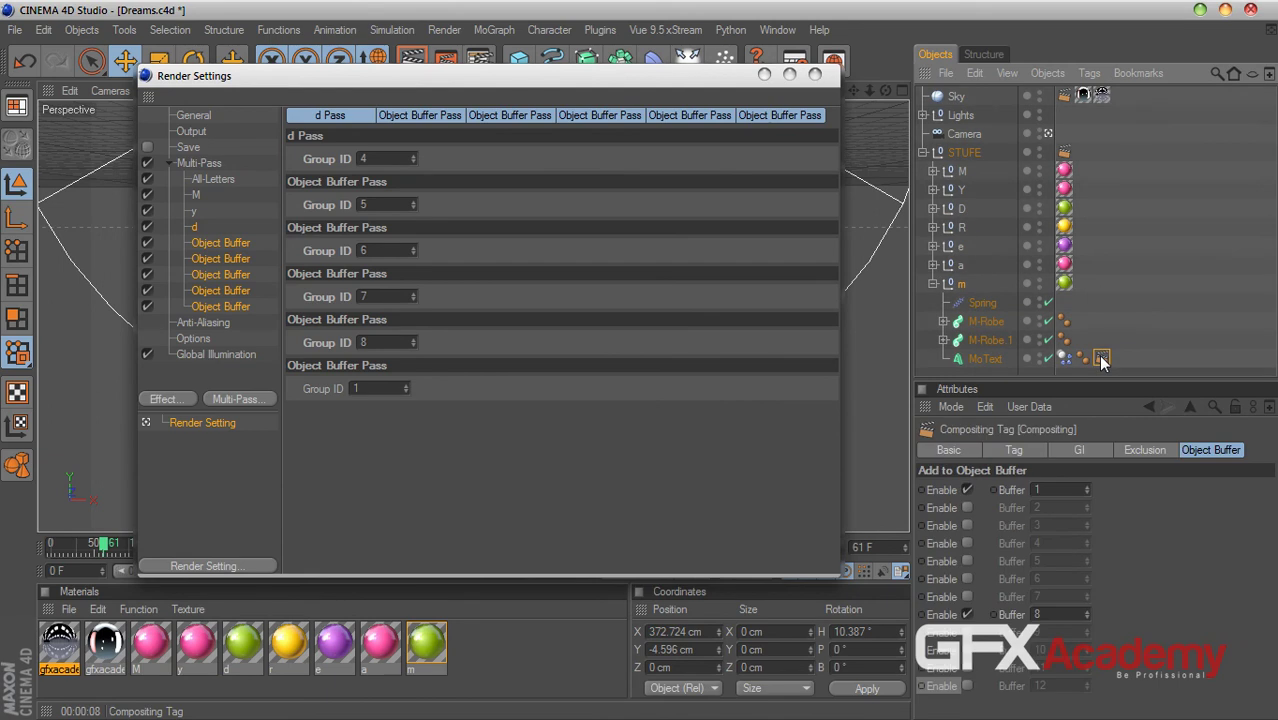
click(940, 283)
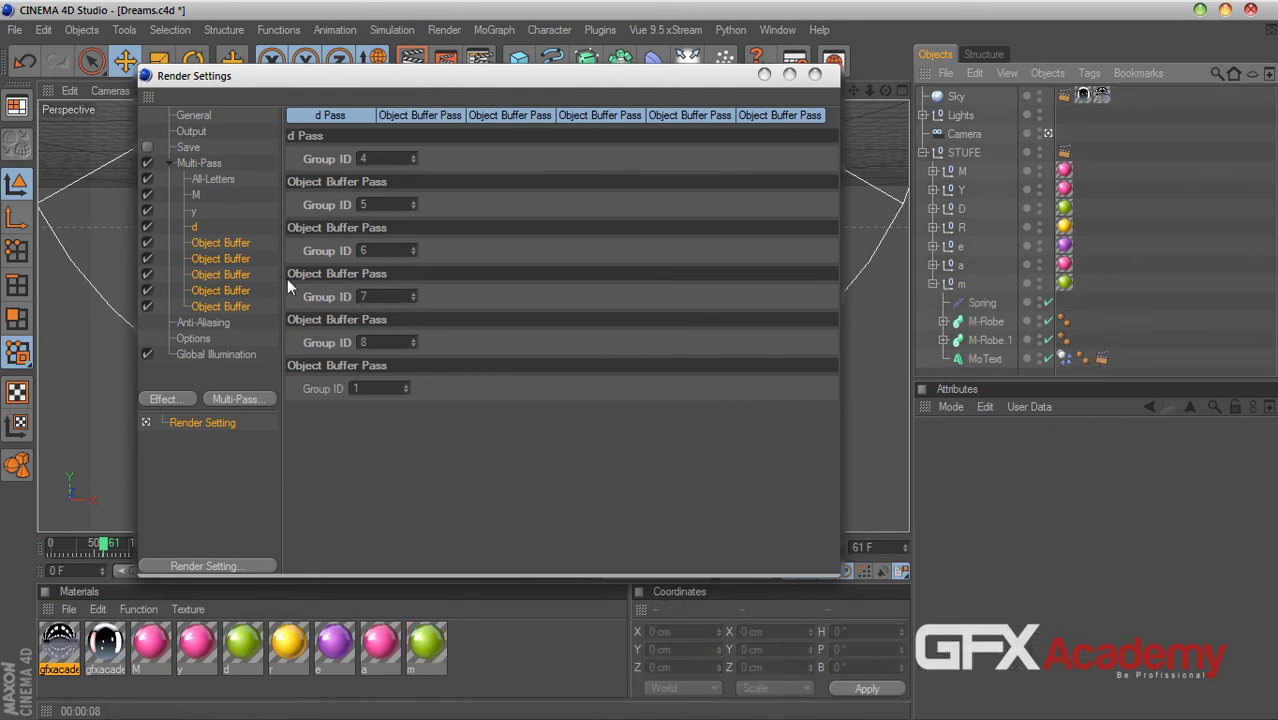
click(197, 237)
click(208, 243)
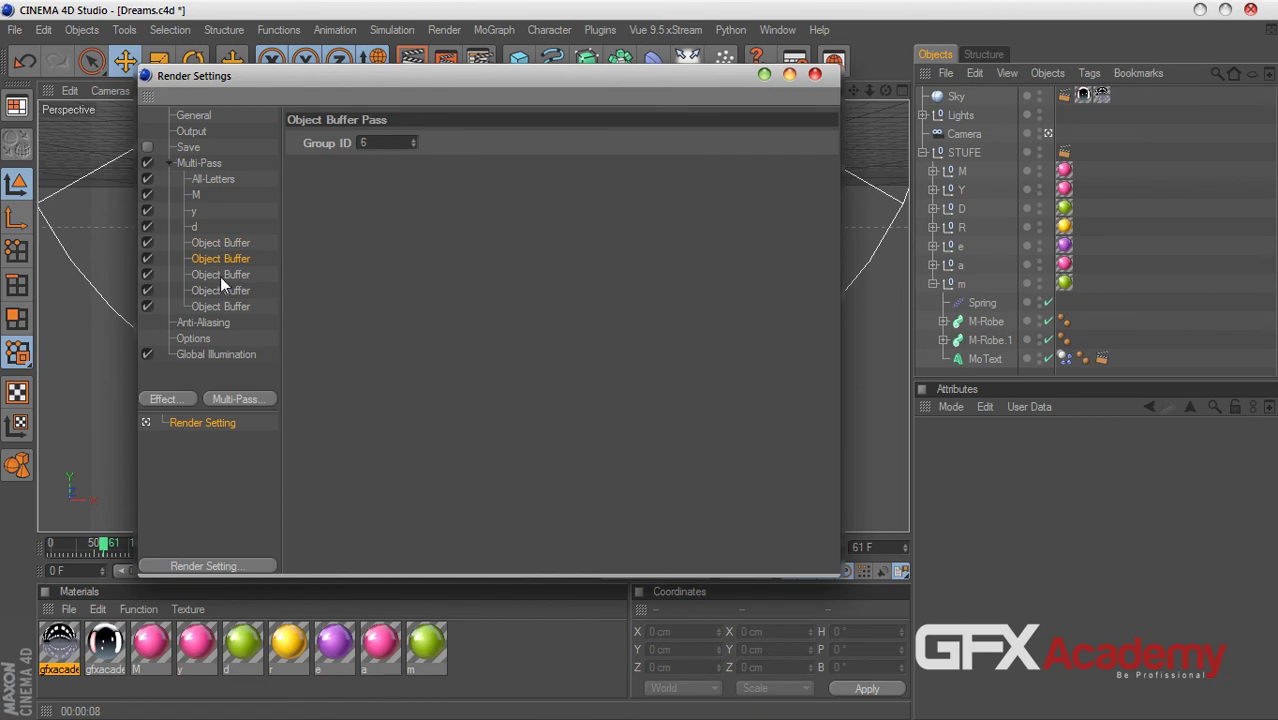
click(221, 306)
key(Delete)
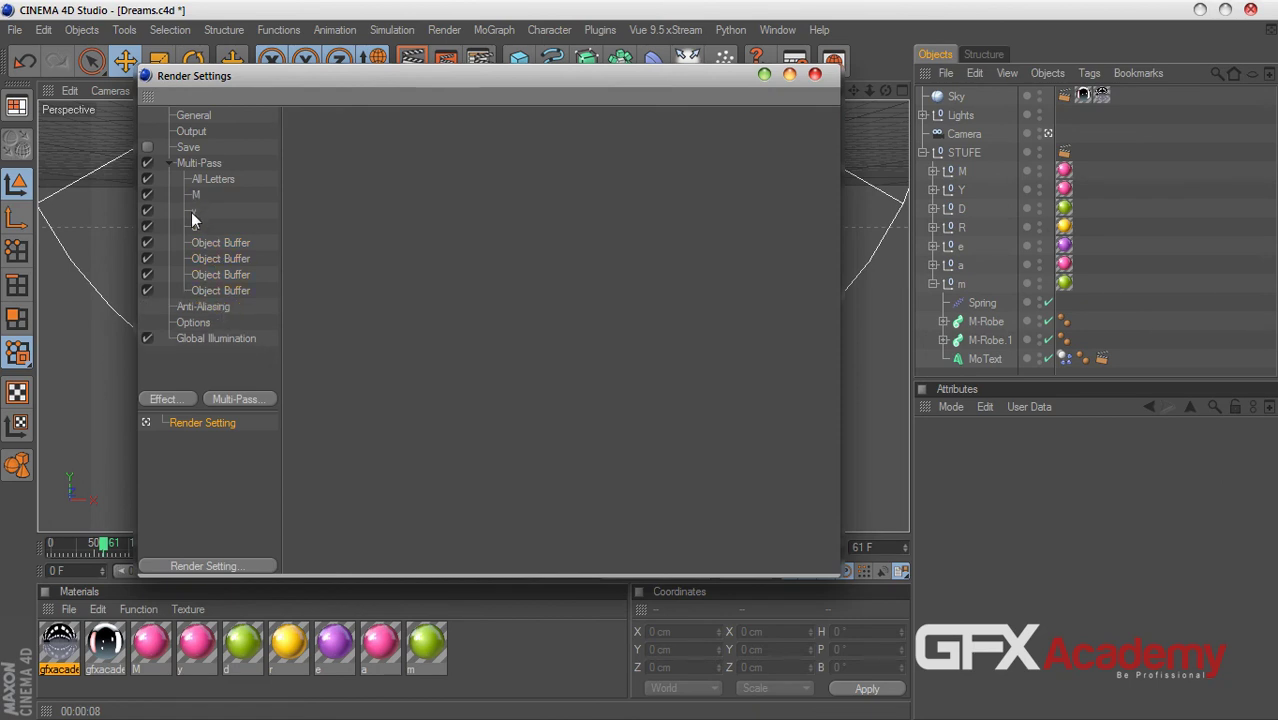
click(209, 291)
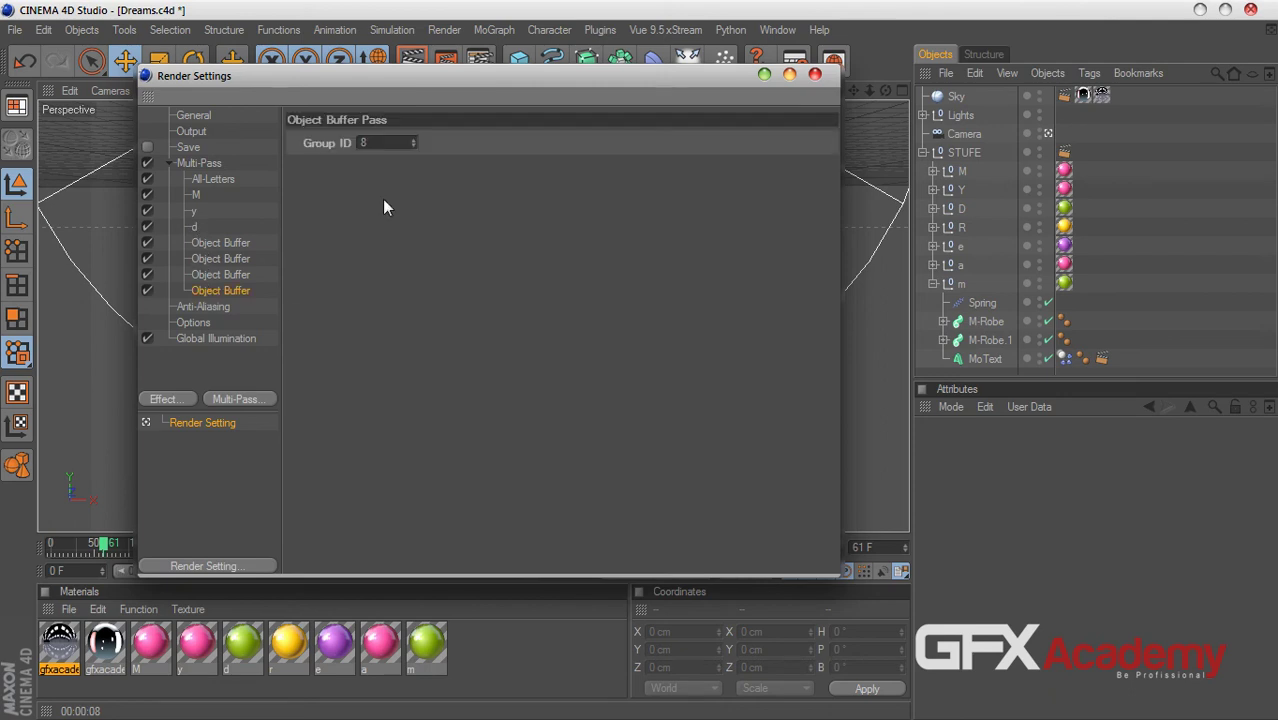
- Rename the four remaining unnamed Object Buffer passes, in order, as r, e, a and m
double_click(215, 242)
text(r)
key(Return)
double_click(220, 259)
text(e)
key(Return)
double_click(216, 275)
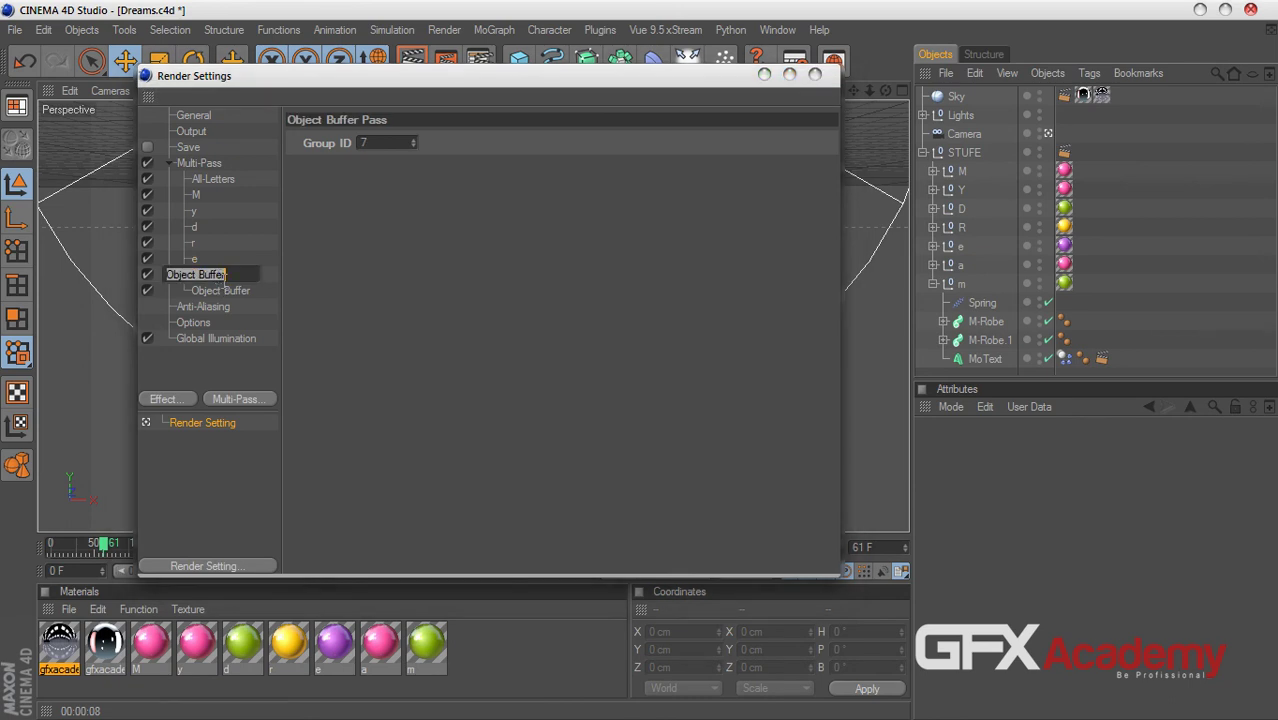
text(a)
key(Return)
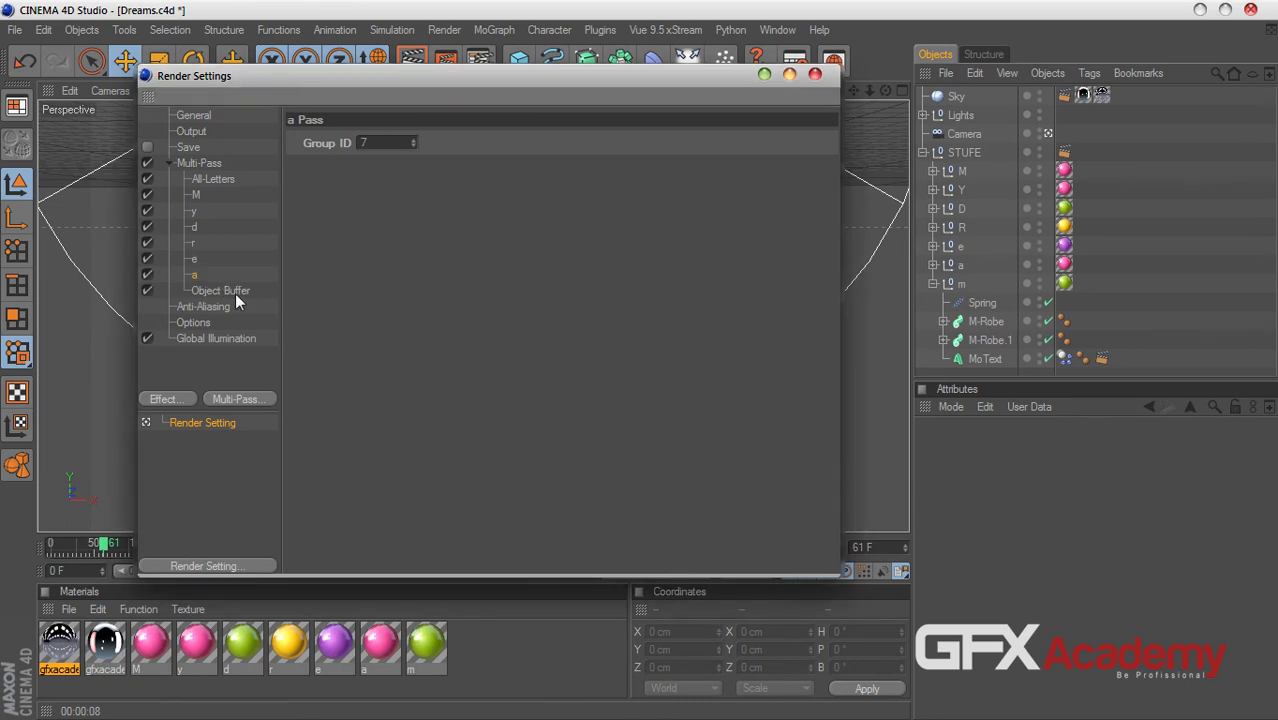
double_click(230, 291)
text(m)
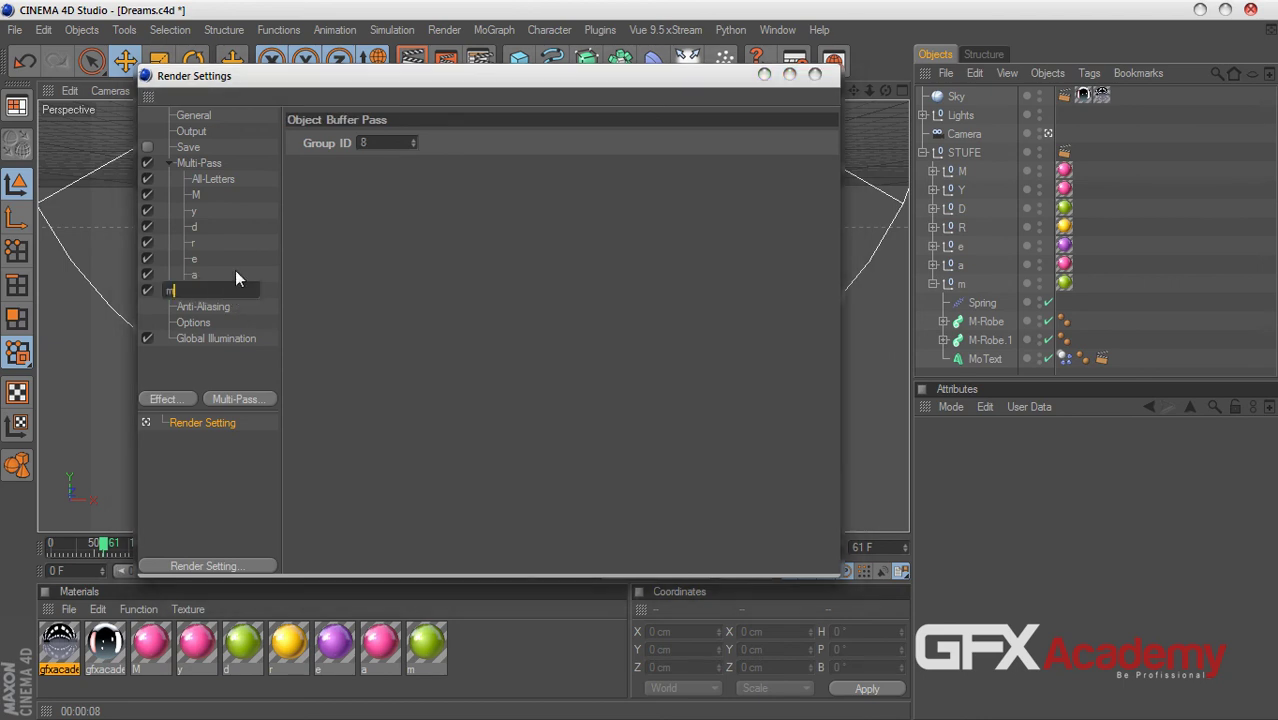
key(Return)
- Add one more Object Buffer pass, name it s and set its Group ID to 9
click(242, 399)
click(316, 300)
double_click(223, 309)
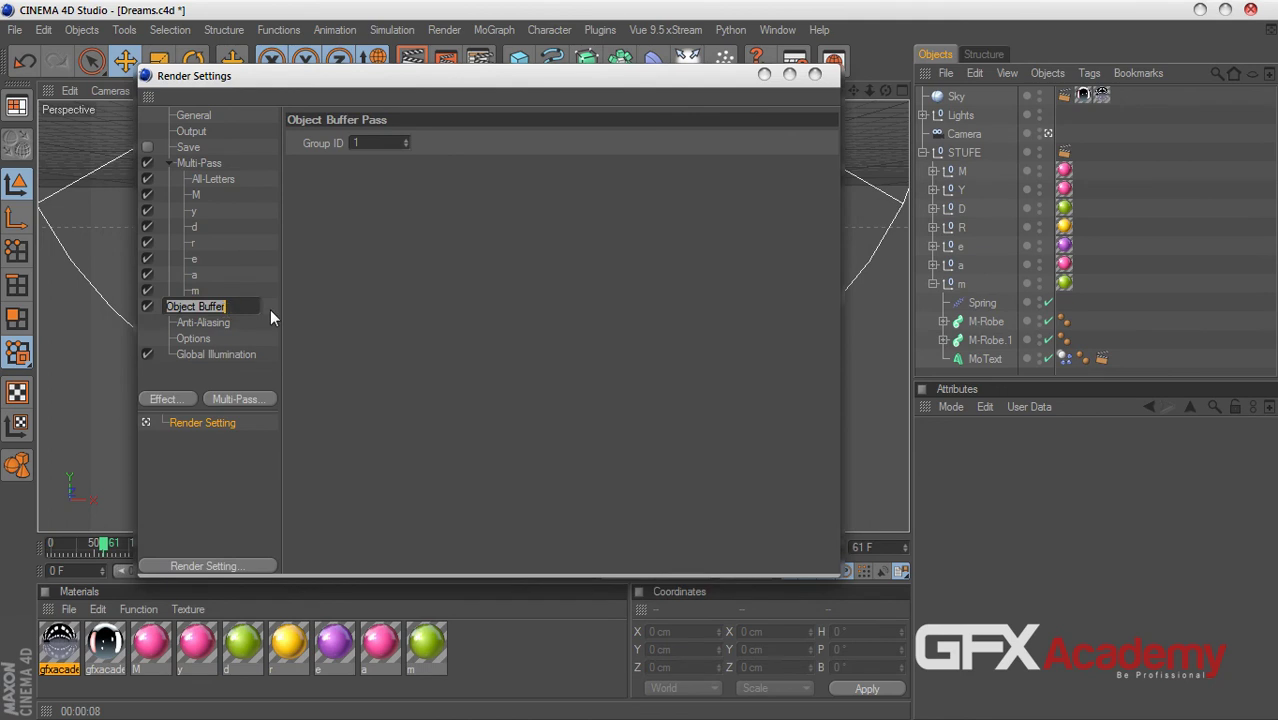
text(s)
key(Return)
click(194, 292)
click(197, 308)
click(379, 144)
text(9)
key(Return)
- Review the Object Buffer assignments in the Compositing tags of the letters m, a and e
drag(668, 76, 662, 532)
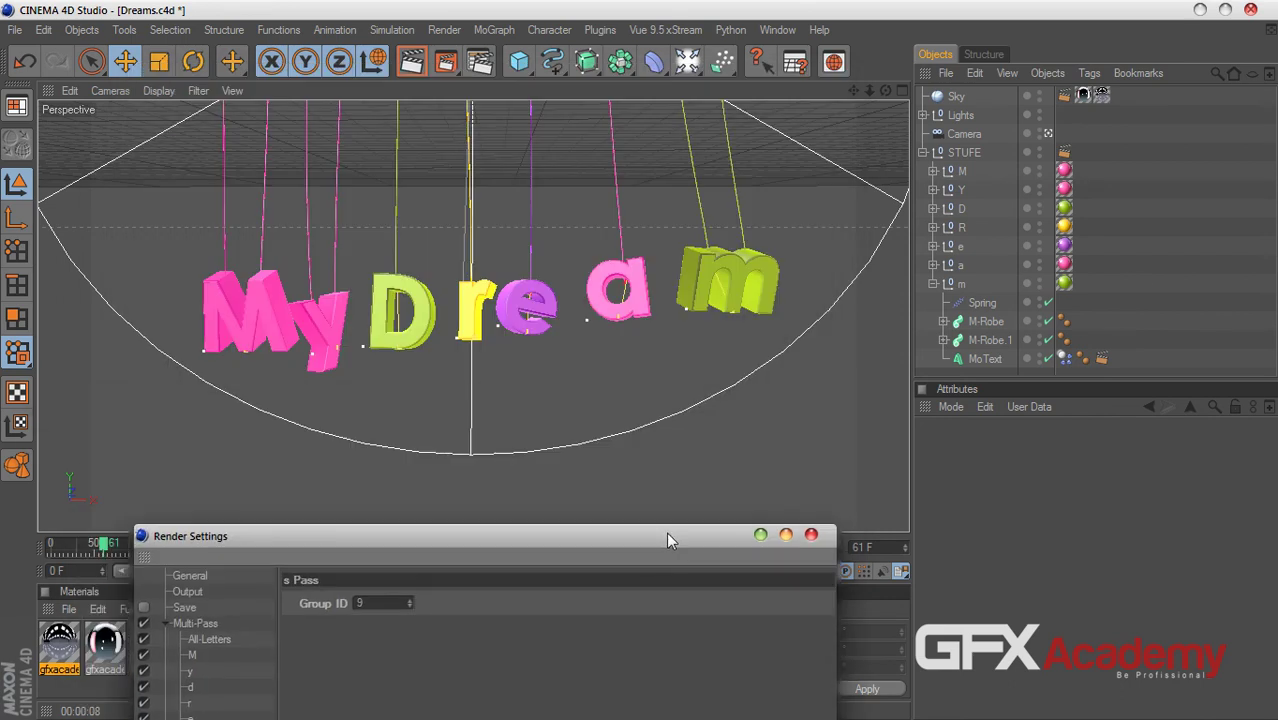
click(1101, 358)
click(932, 265)
scroll(1164, 290, down, 3)
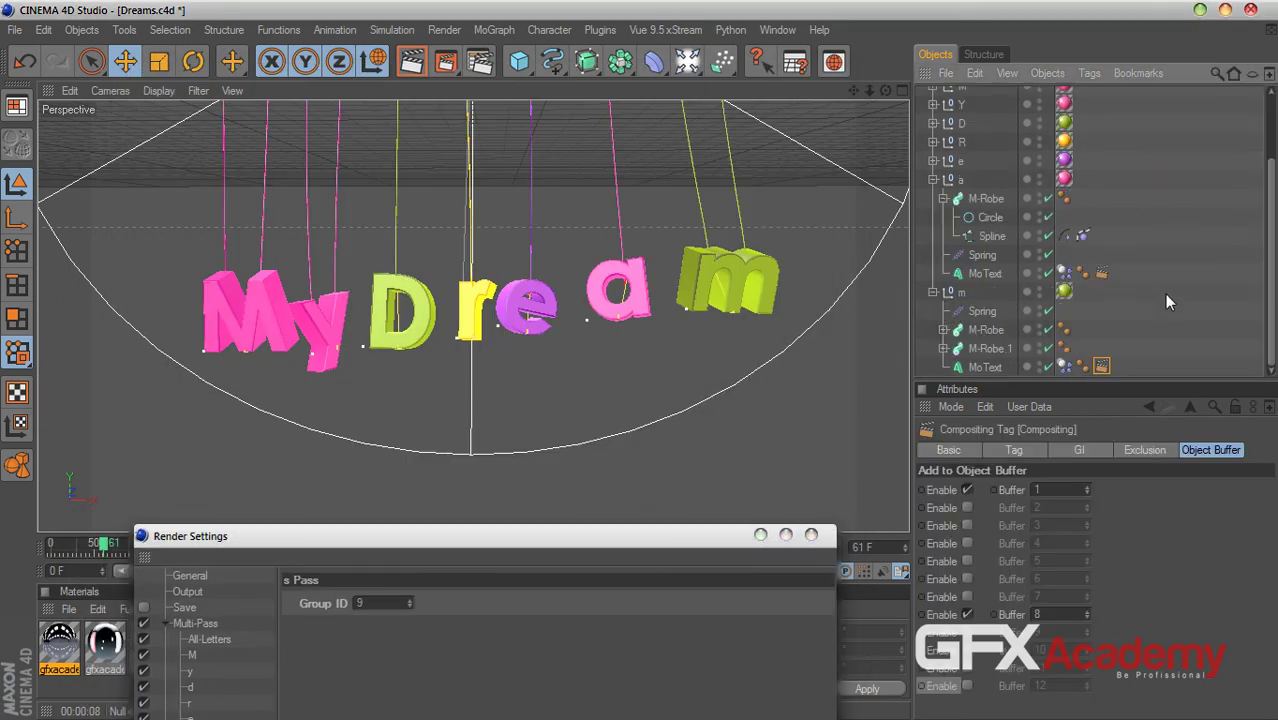
click(1102, 275)
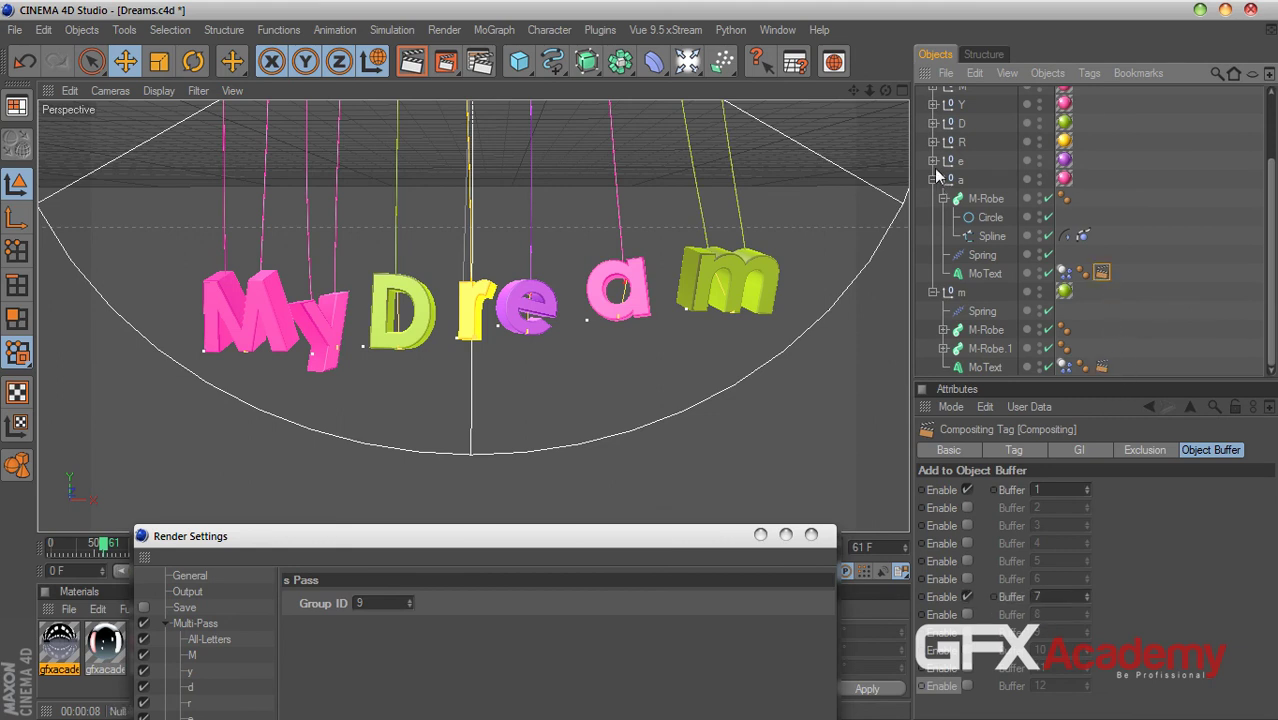
click(933, 162)
click(1101, 255)
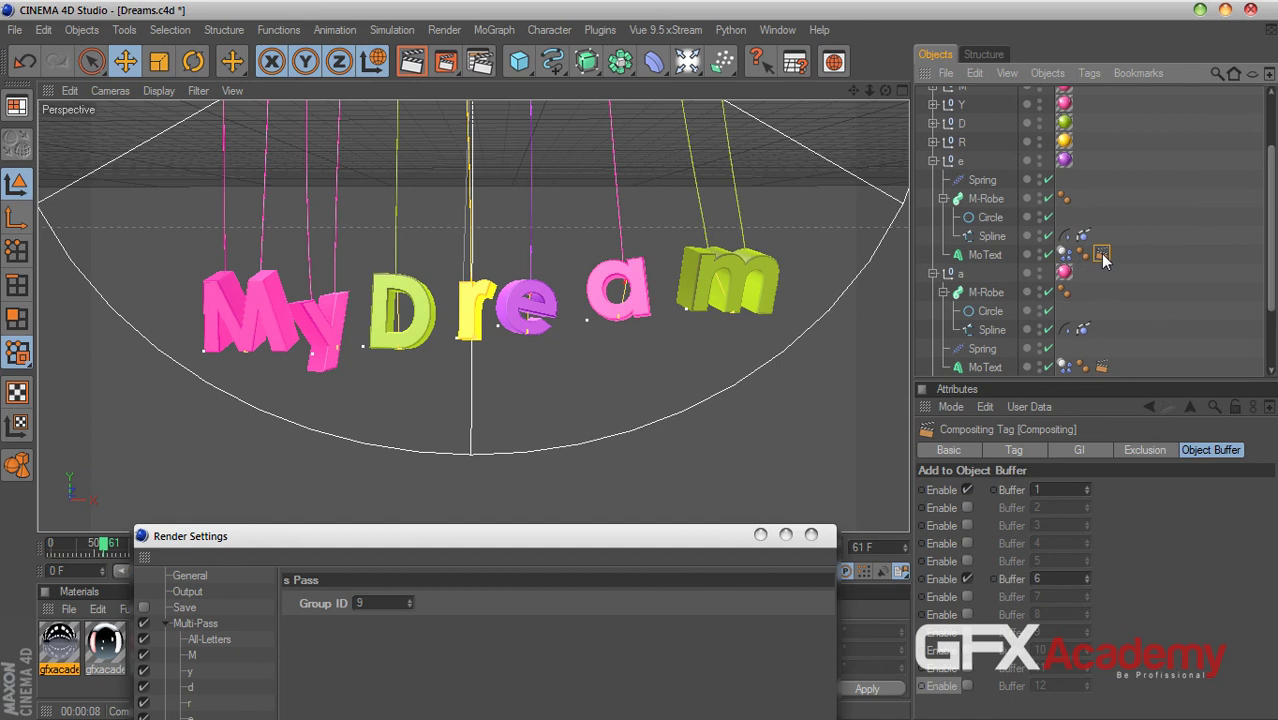
- Review the Object Buffer assignments in the Compositing tags of the letters R, D, Y and M
click(933, 161)
click(933, 142)
click(1101, 255)
click(933, 123)
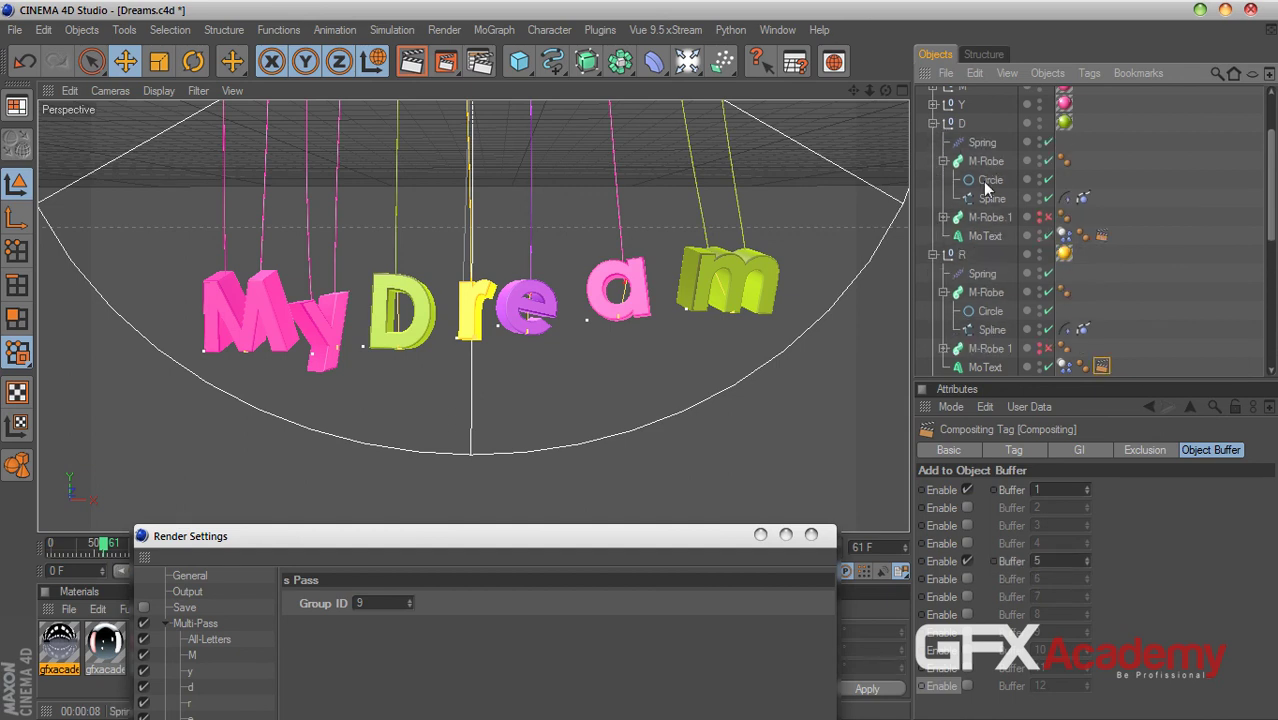
click(1101, 236)
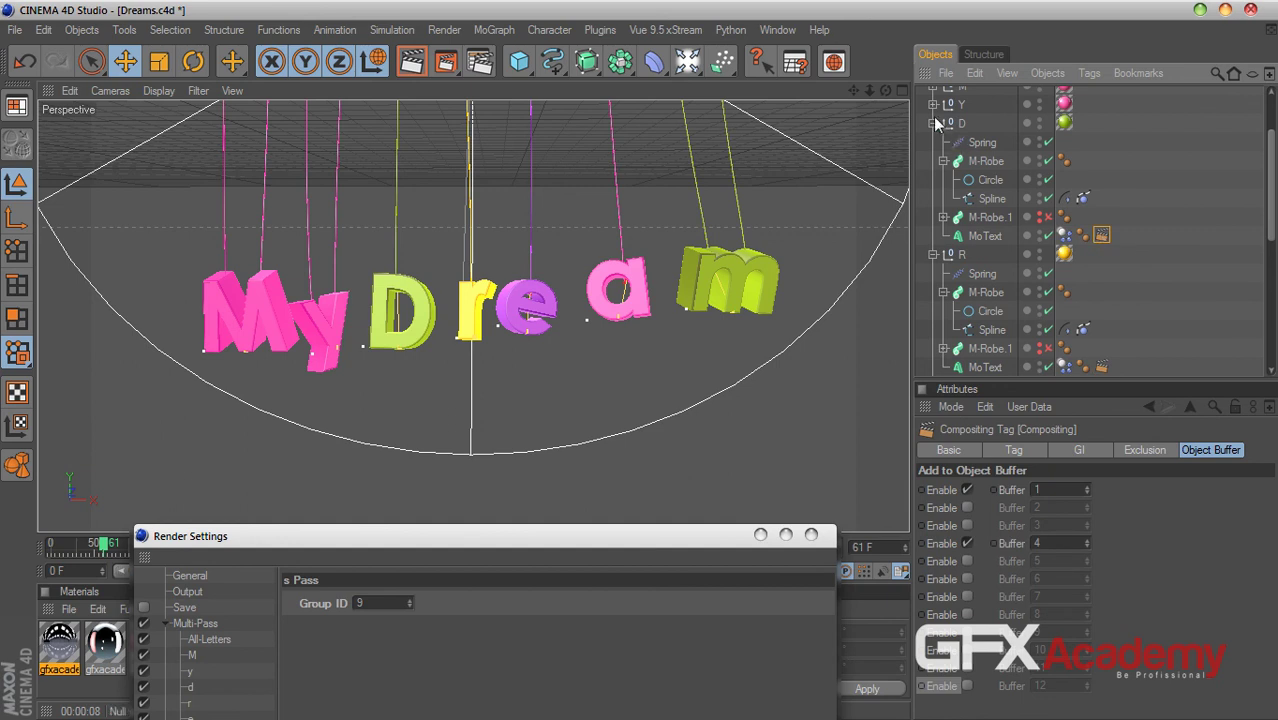
click(933, 104)
click(1101, 179)
scroll(1129, 216, up, 3)
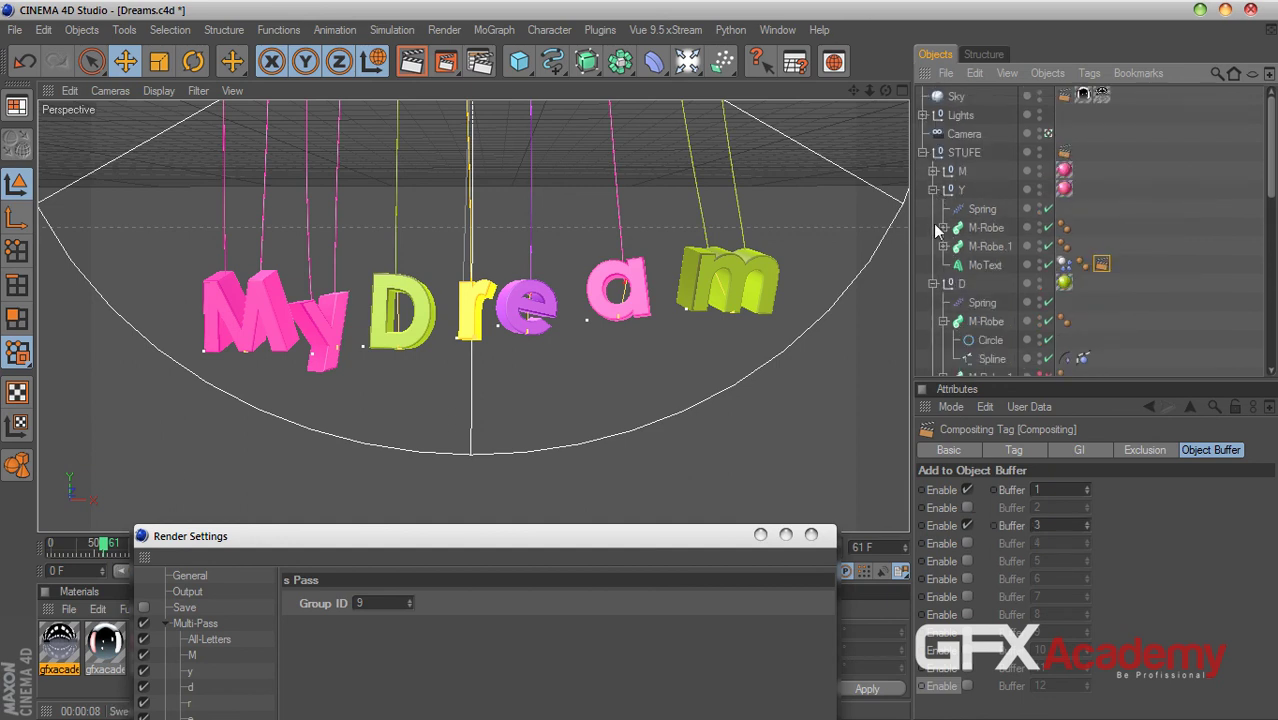
click(933, 171)
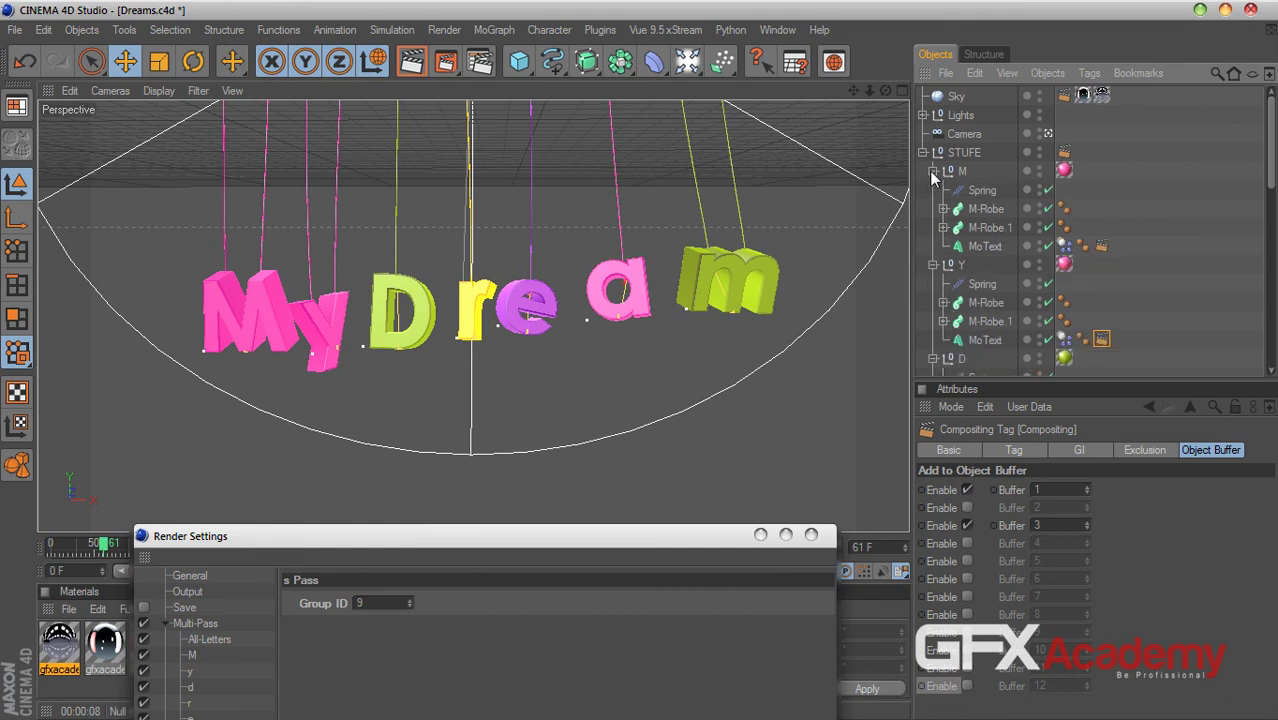
click(1101, 245)
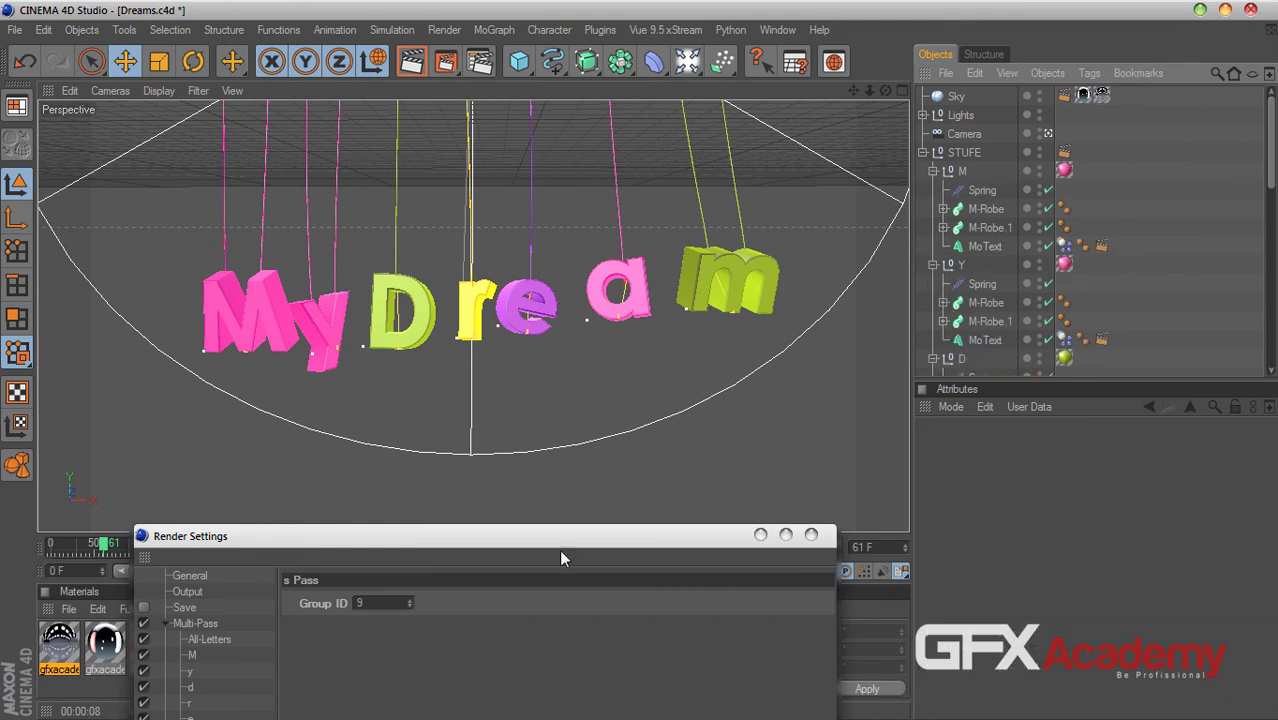
- Go through the Multi-Pass passes from All-Letters to m and check each one's Group ID
drag(552, 535, 749, 215)
click(410, 311)
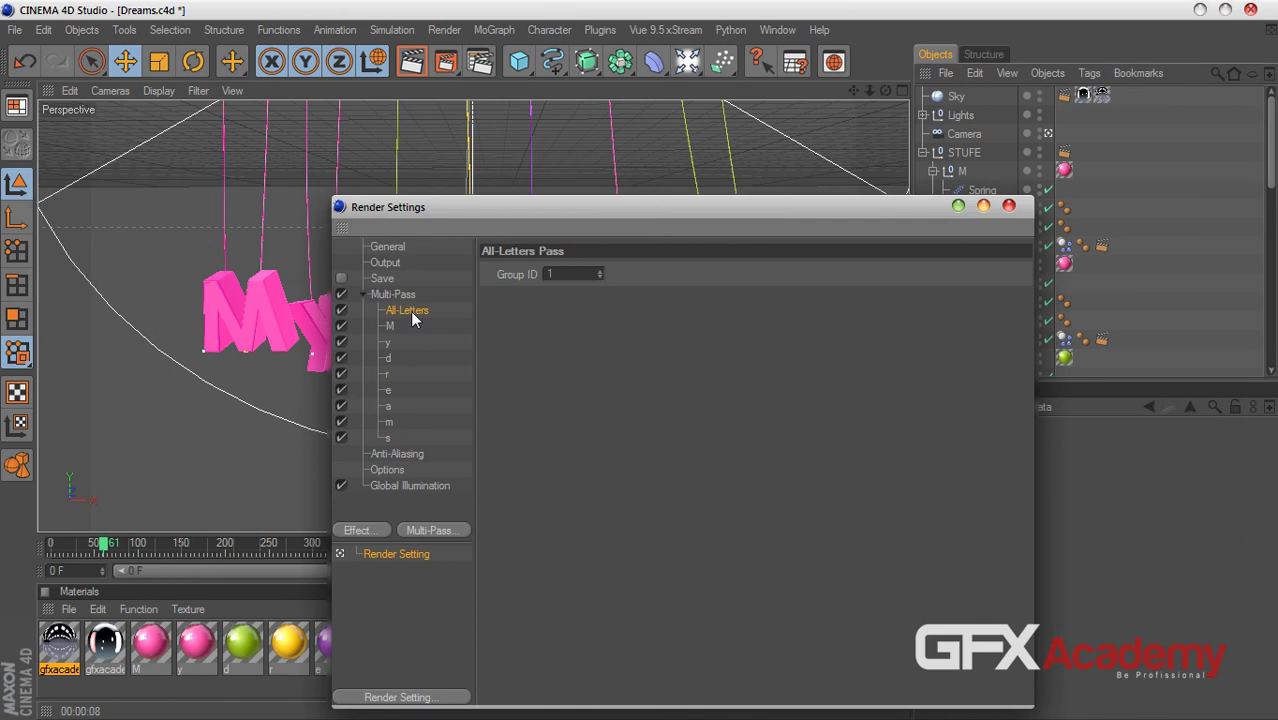
click(389, 328)
click(386, 342)
click(386, 358)
click(387, 374)
click(389, 390)
click(386, 406)
click(388, 422)
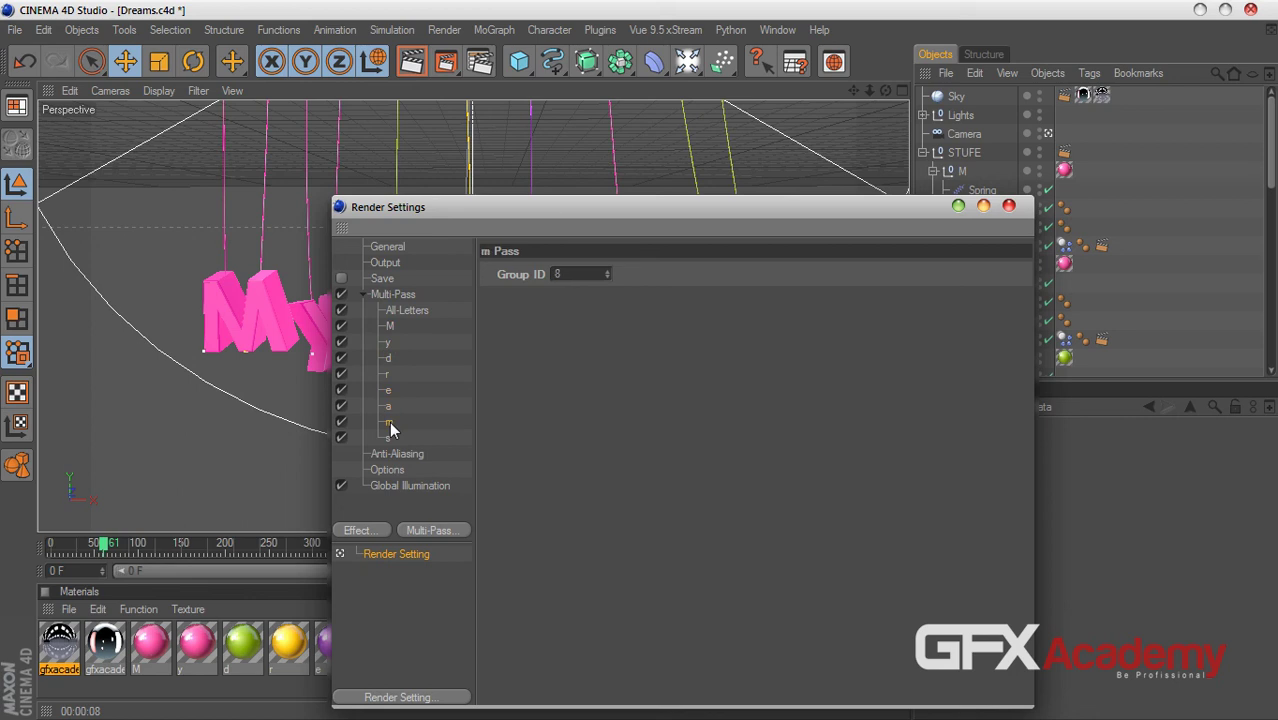
- Compare the Group IDs of the All-Letters, M and y passes with the buffers in the matching Compositing tags
click(418, 312)
drag(693, 236, 475, 168)
click(1064, 152)
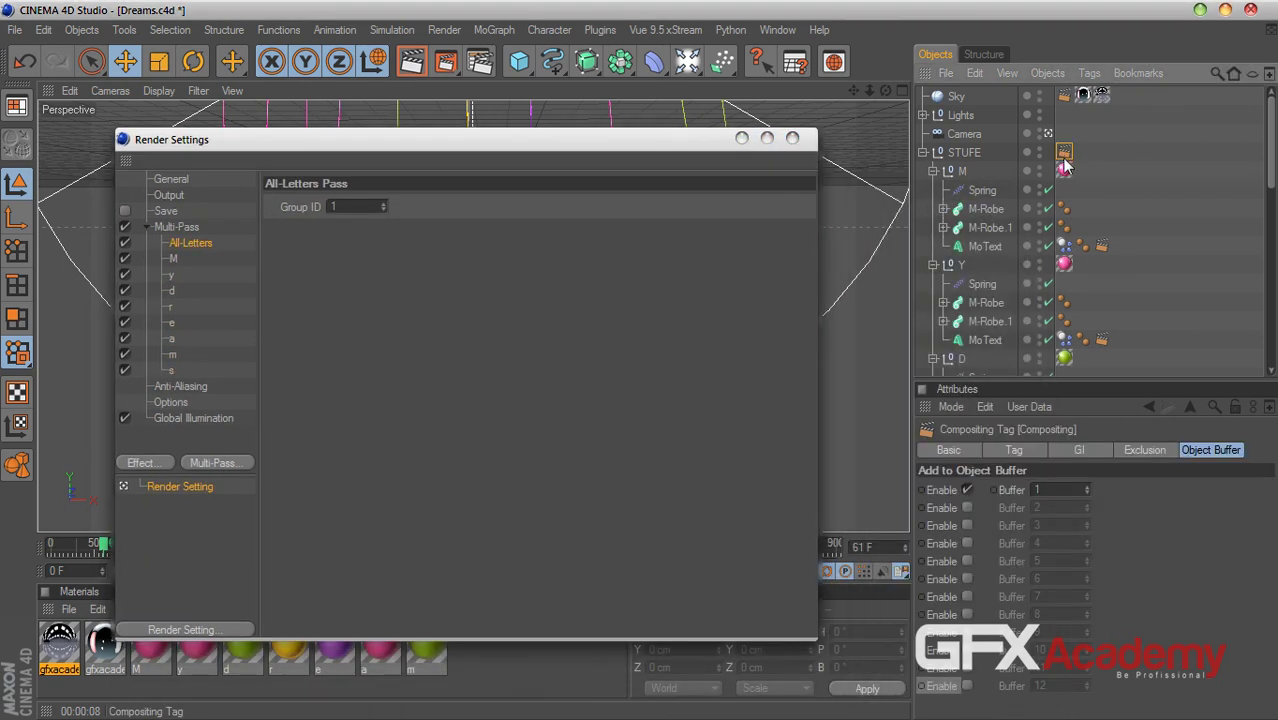
click(1101, 246)
click(172, 262)
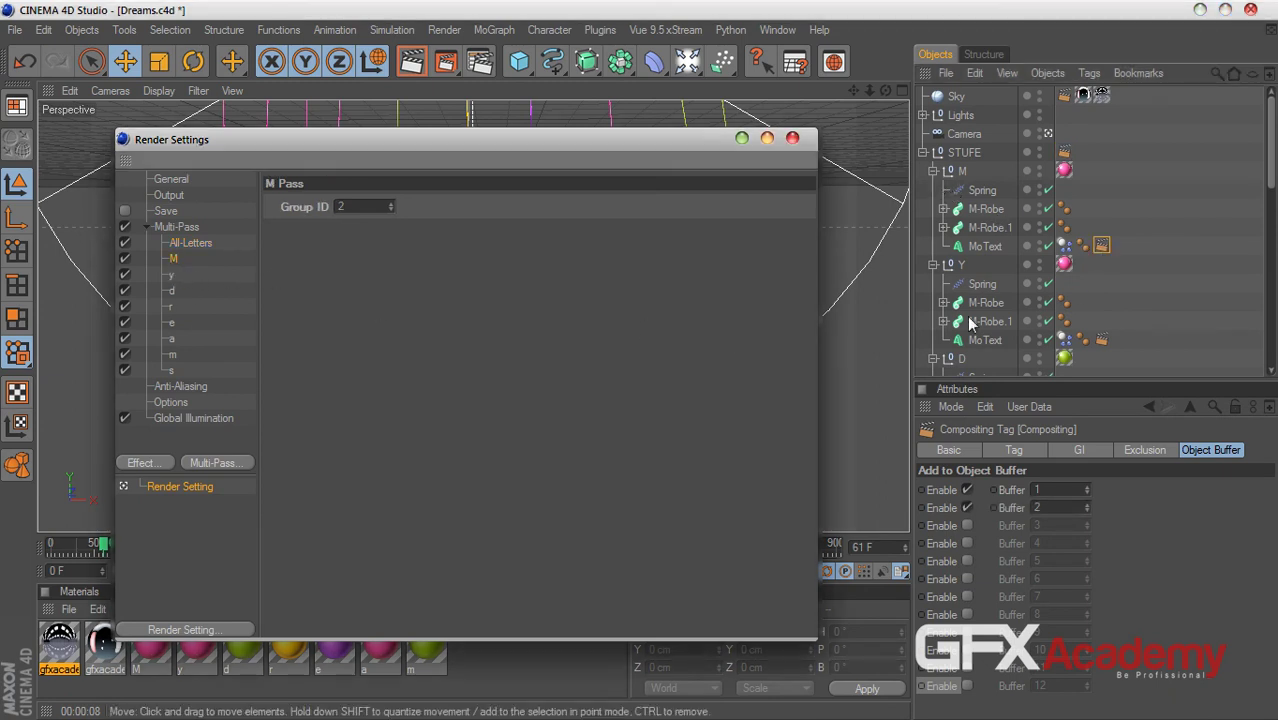
click(1103, 341)
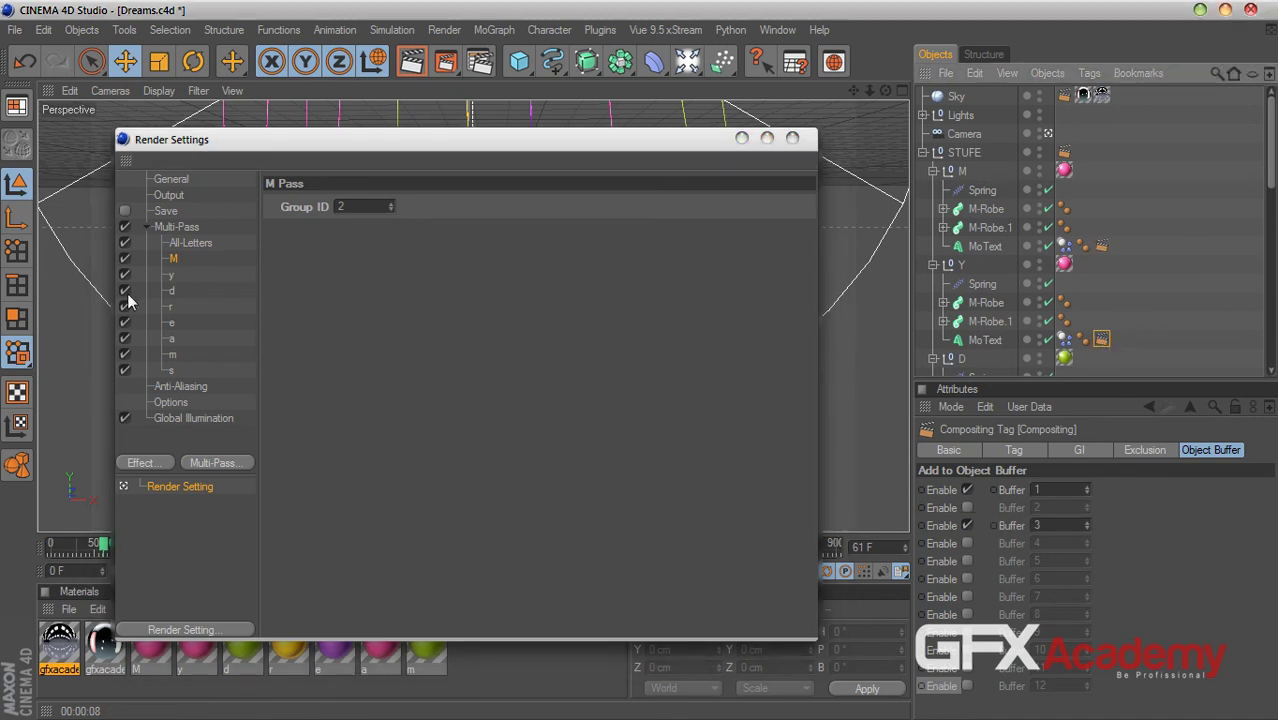
click(172, 277)
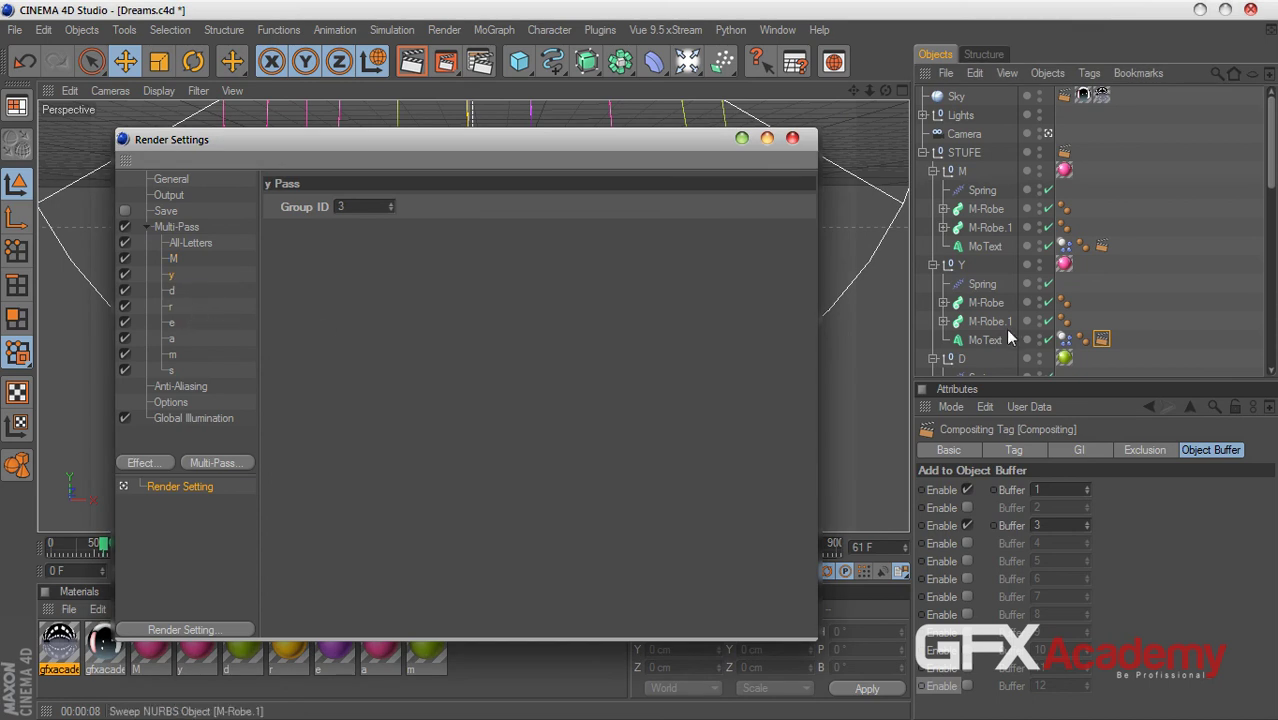
- Compare the d, r and e passes' Group IDs with their letters' Compositing tag buffers and check the a letter's tag
drag(1268, 183, 1263, 257)
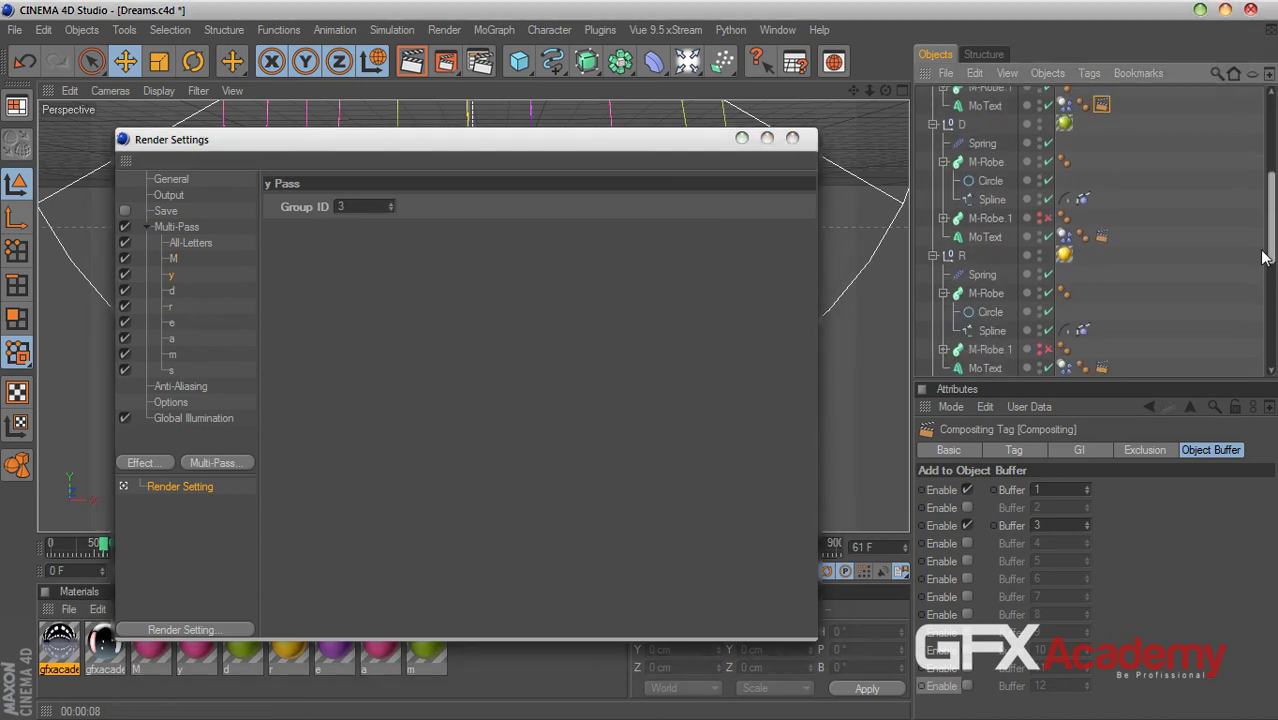
click(1101, 237)
click(171, 291)
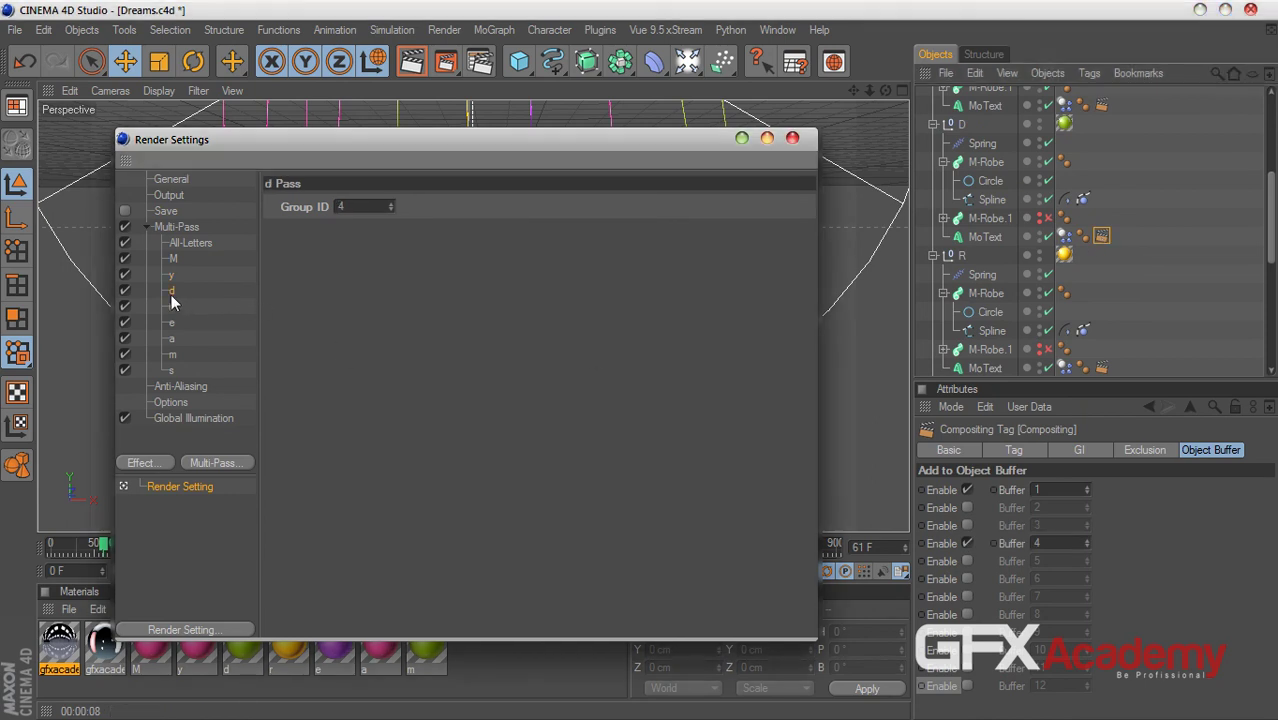
click(1101, 368)
scroll(1146, 338, down, 4)
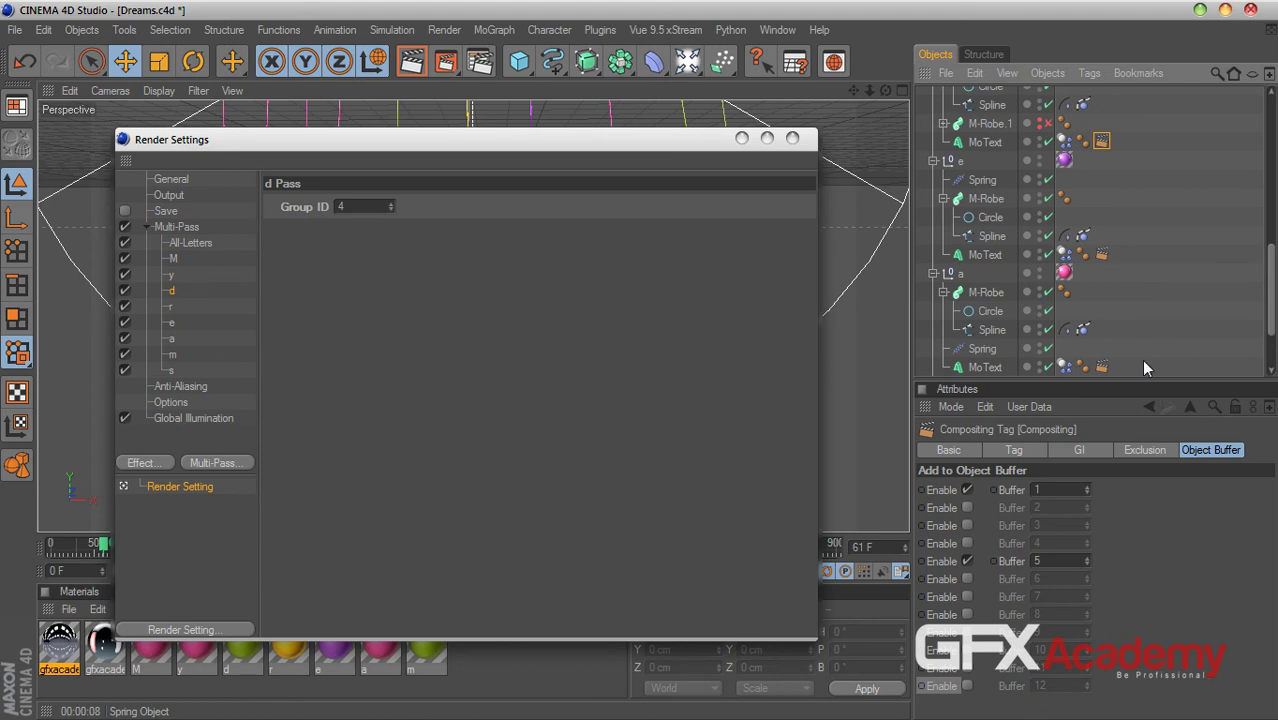
click(170, 309)
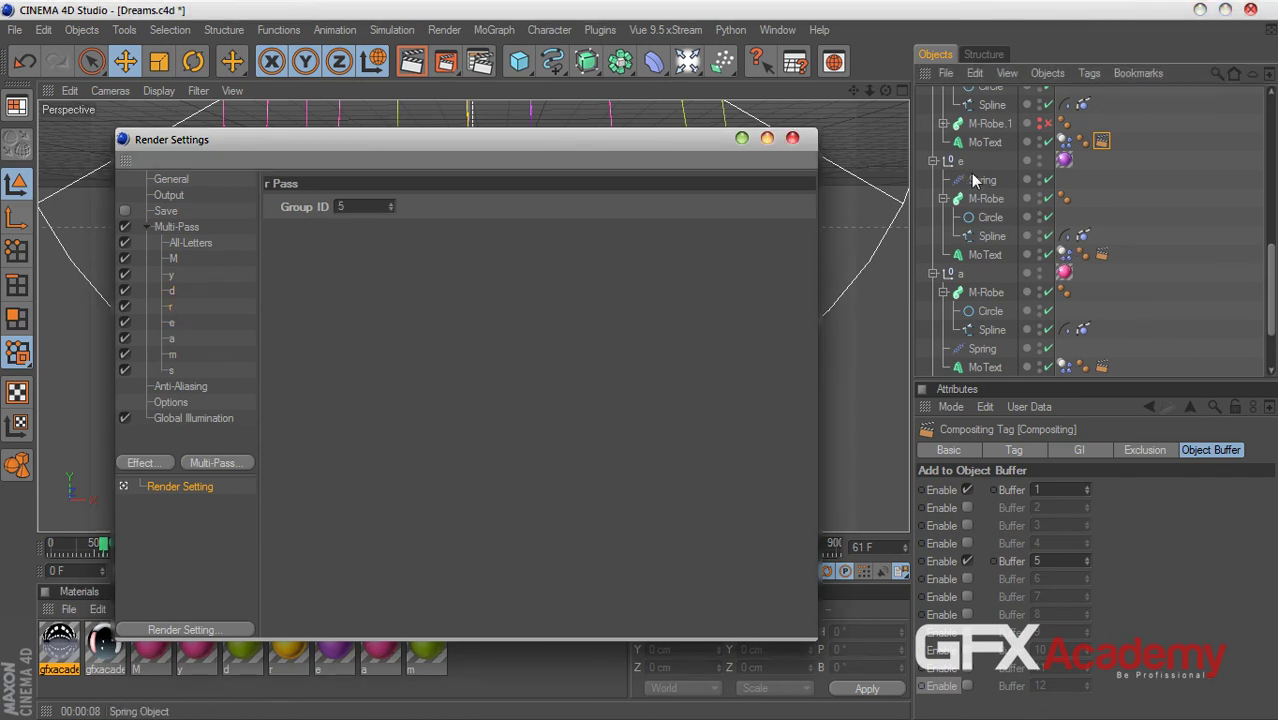
click(1101, 255)
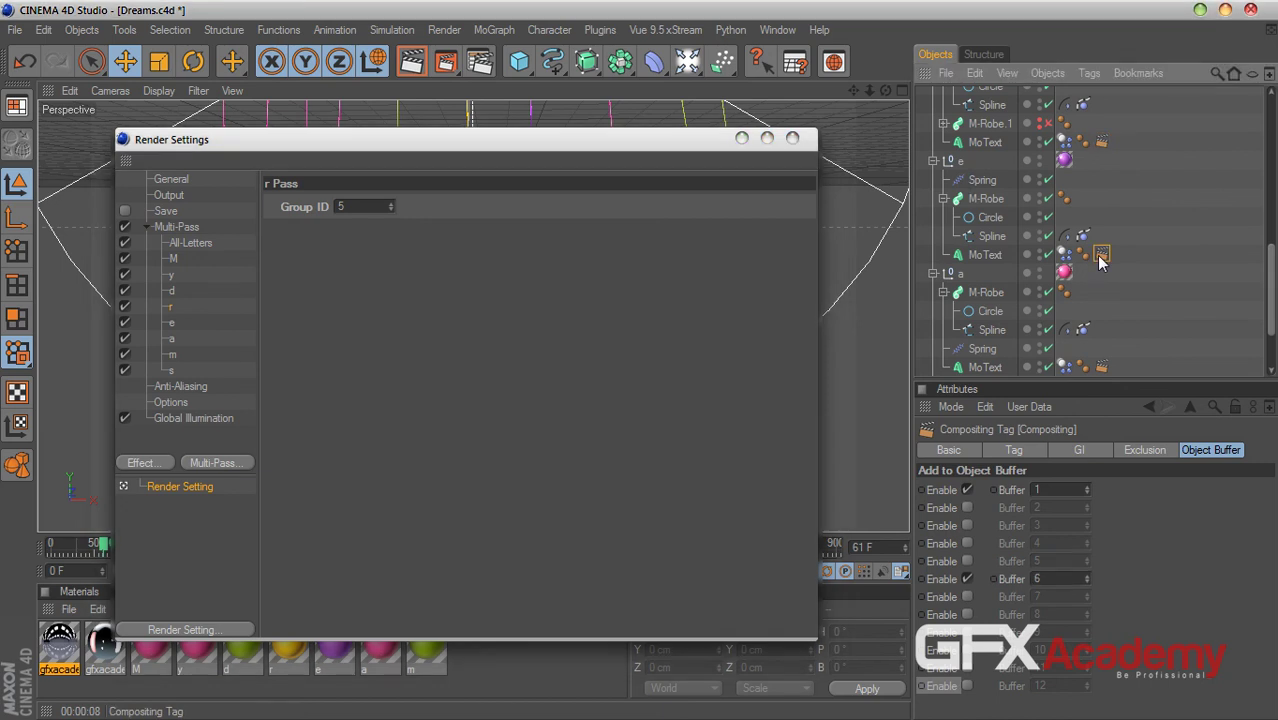
click(172, 323)
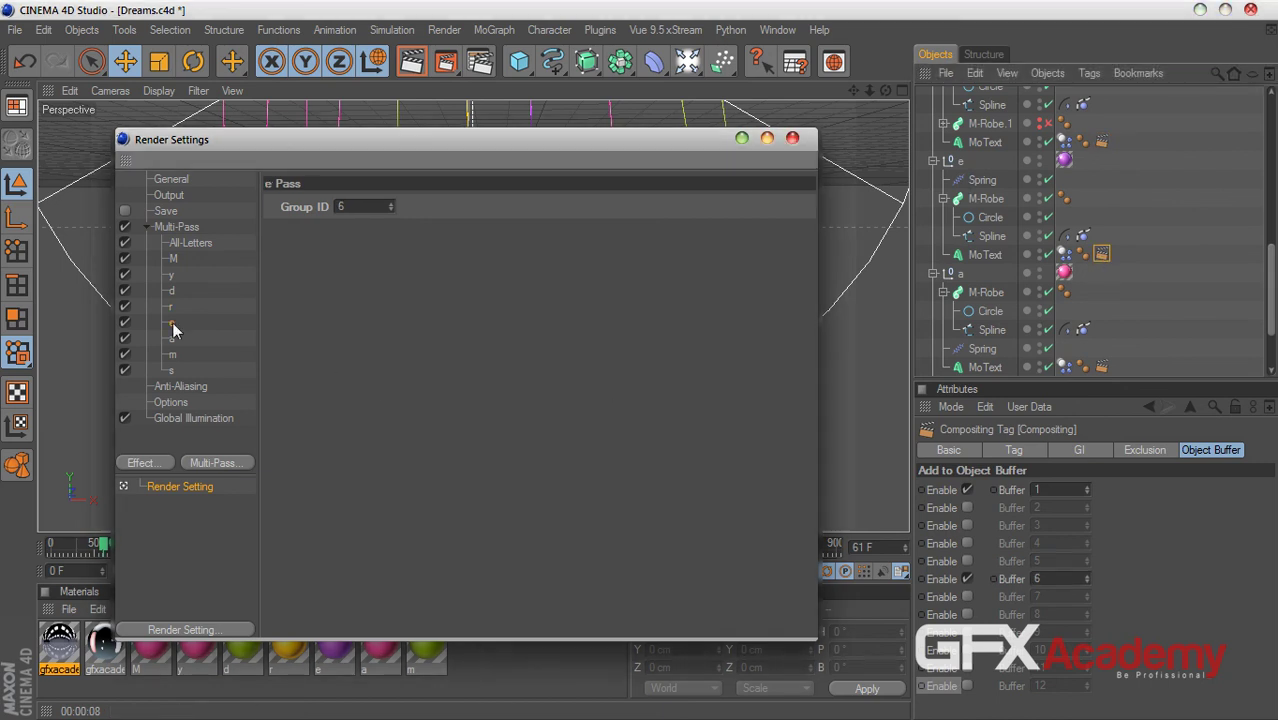
drag(1269, 292, 1272, 323)
click(1103, 276)
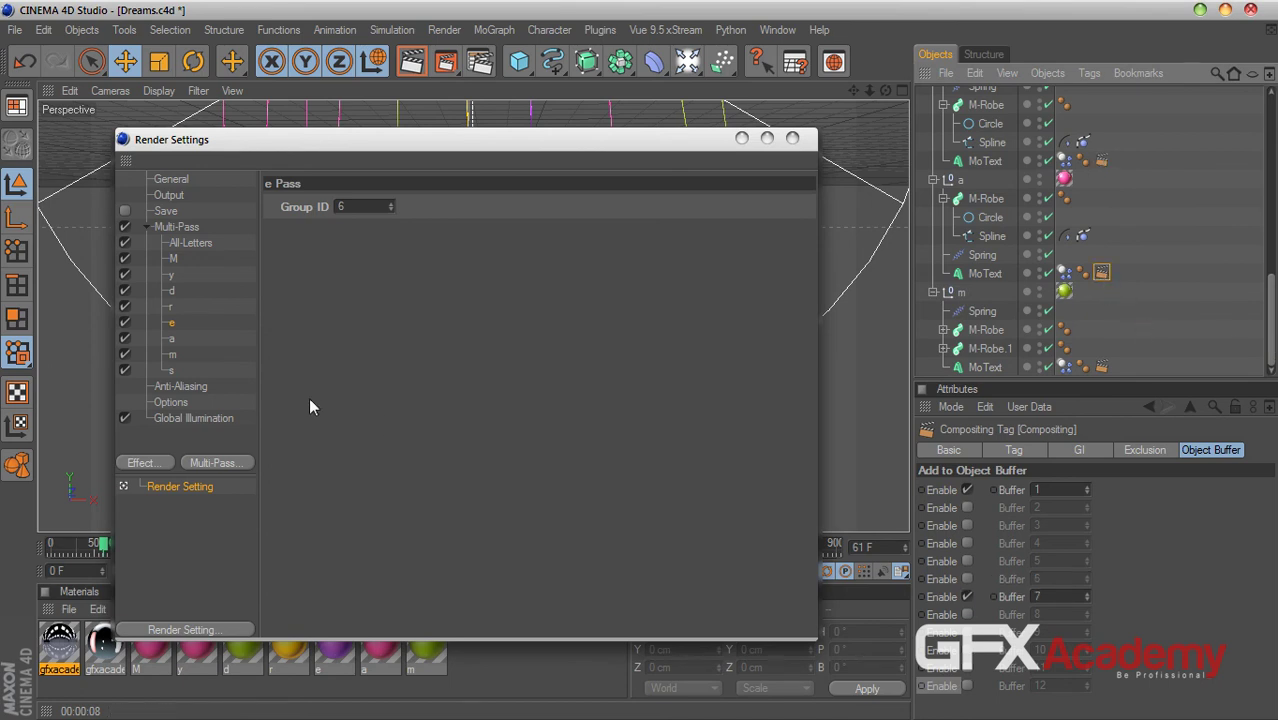
- Delete the unneeded s pass from the Multi-Pass list and clear the object tag selection
click(170, 371)
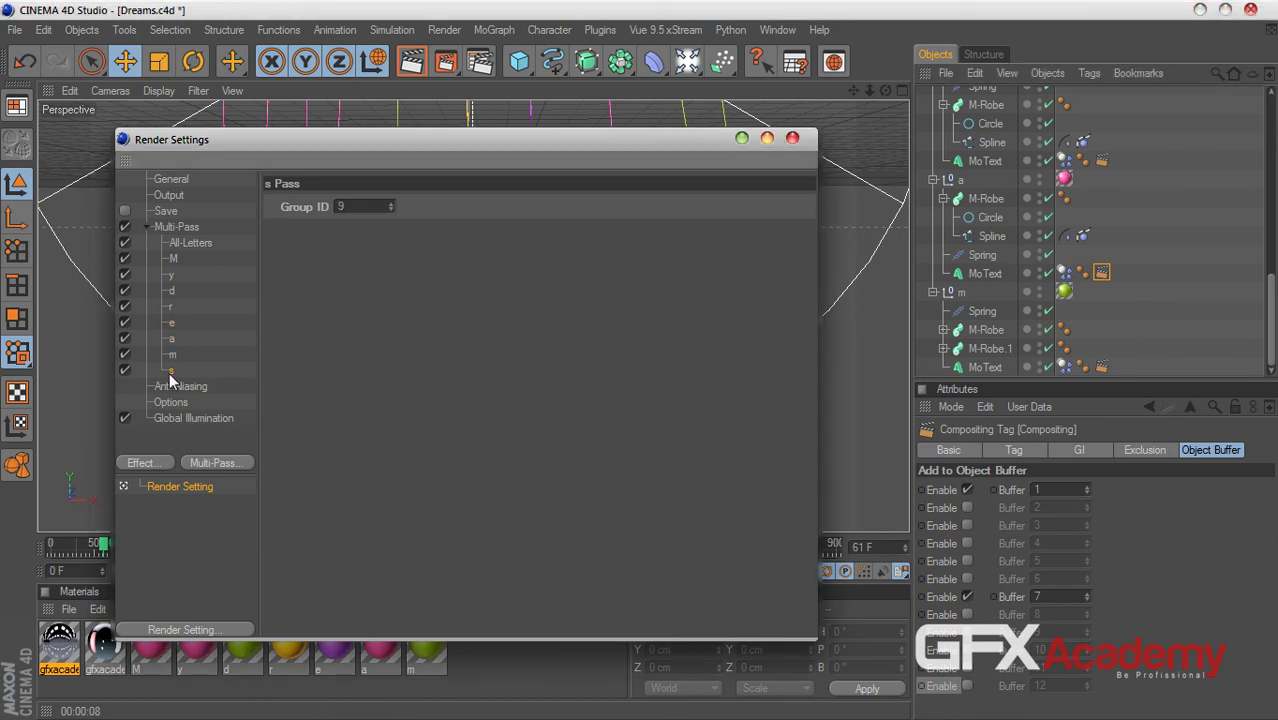
key(Delete)
click(1203, 271)
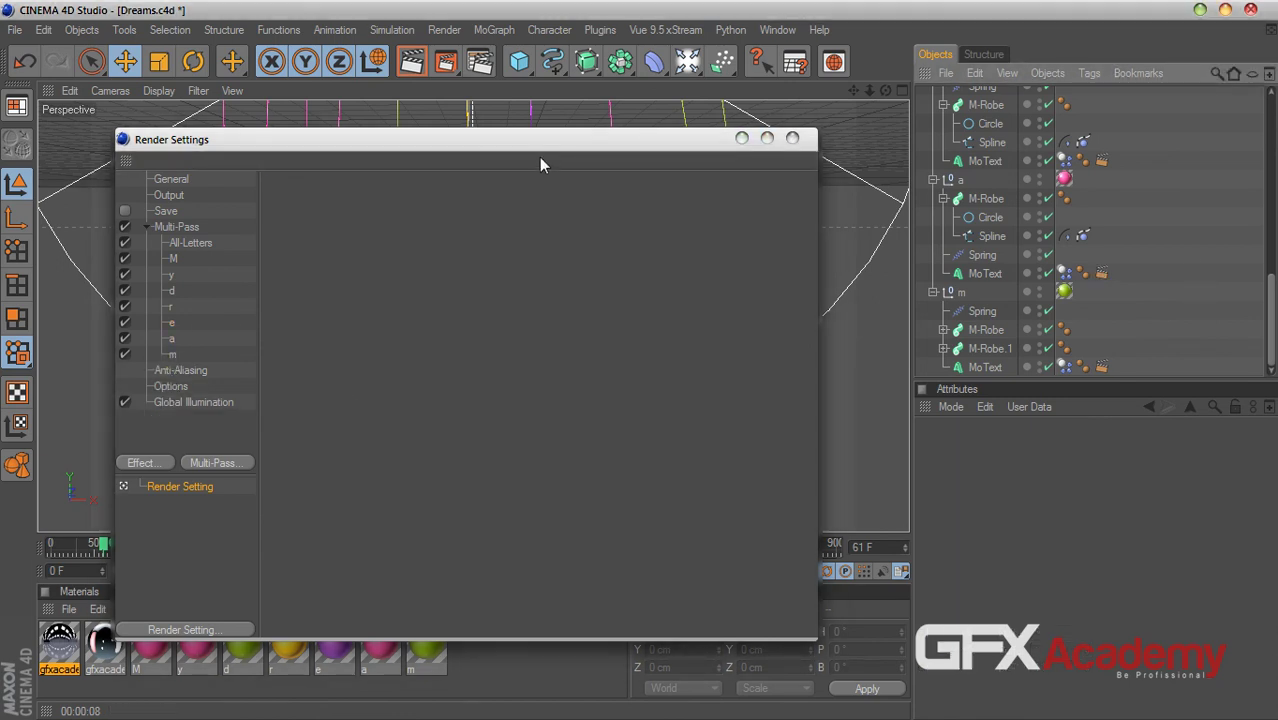
- Add Specular and Reflection passes to the Multi-Pass list in the render settings
click(584, 157)
drag(655, 150, 922, 137)
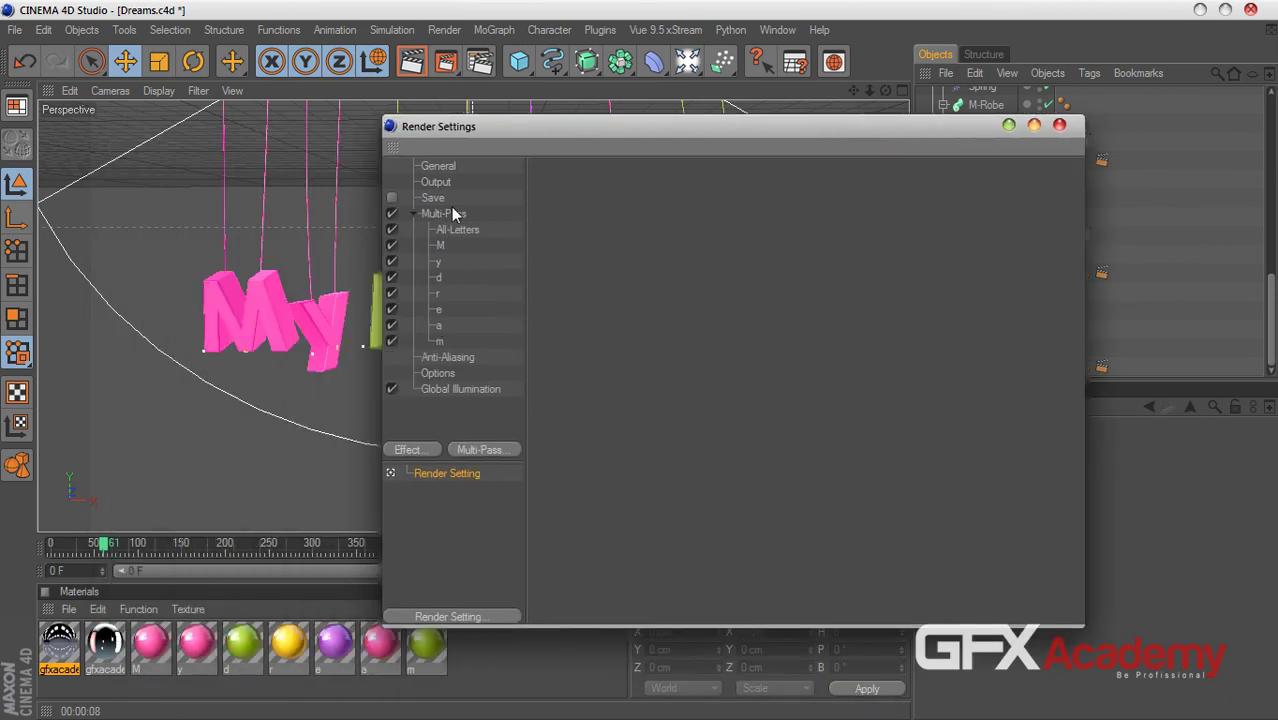
click(481, 450)
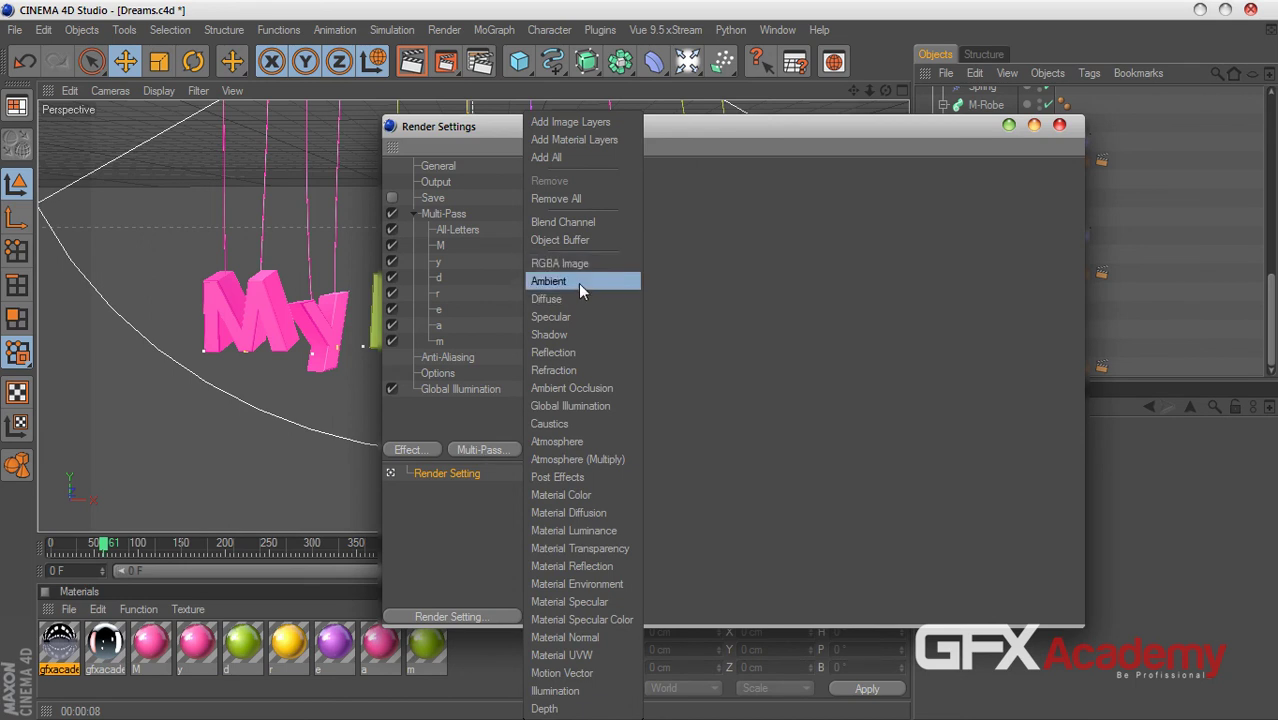
click(576, 316)
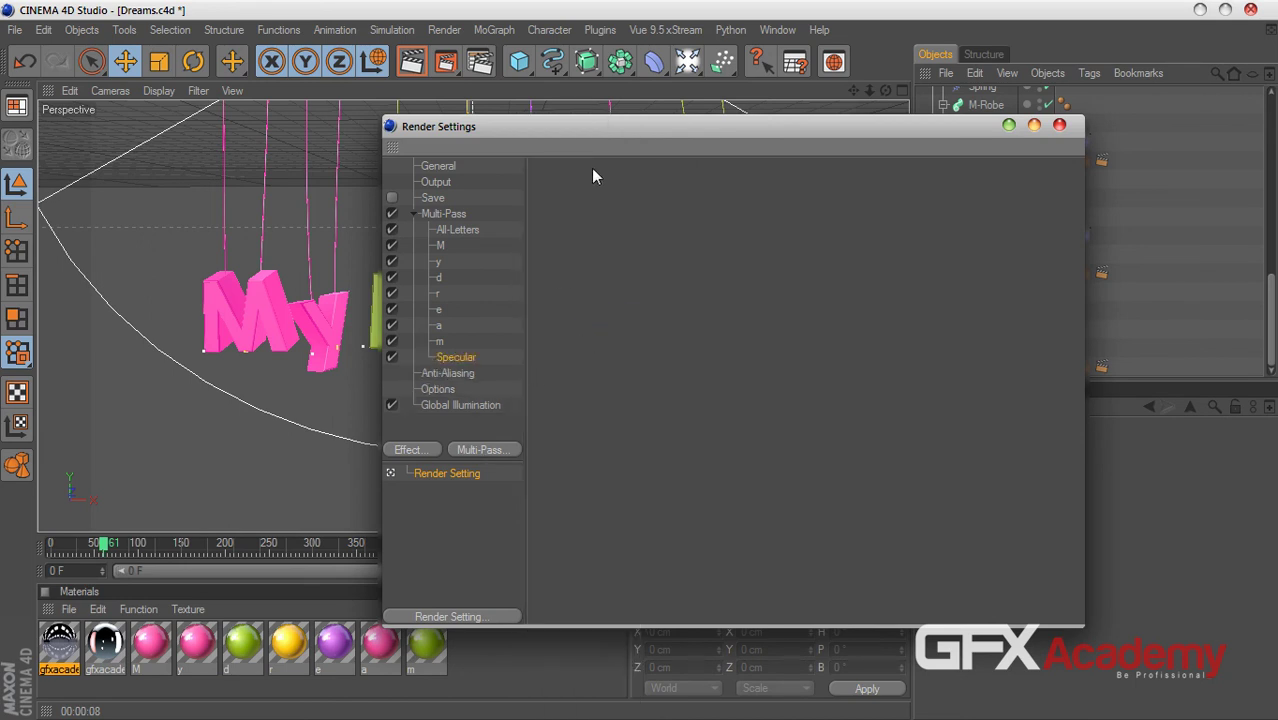
click(478, 450)
click(556, 353)
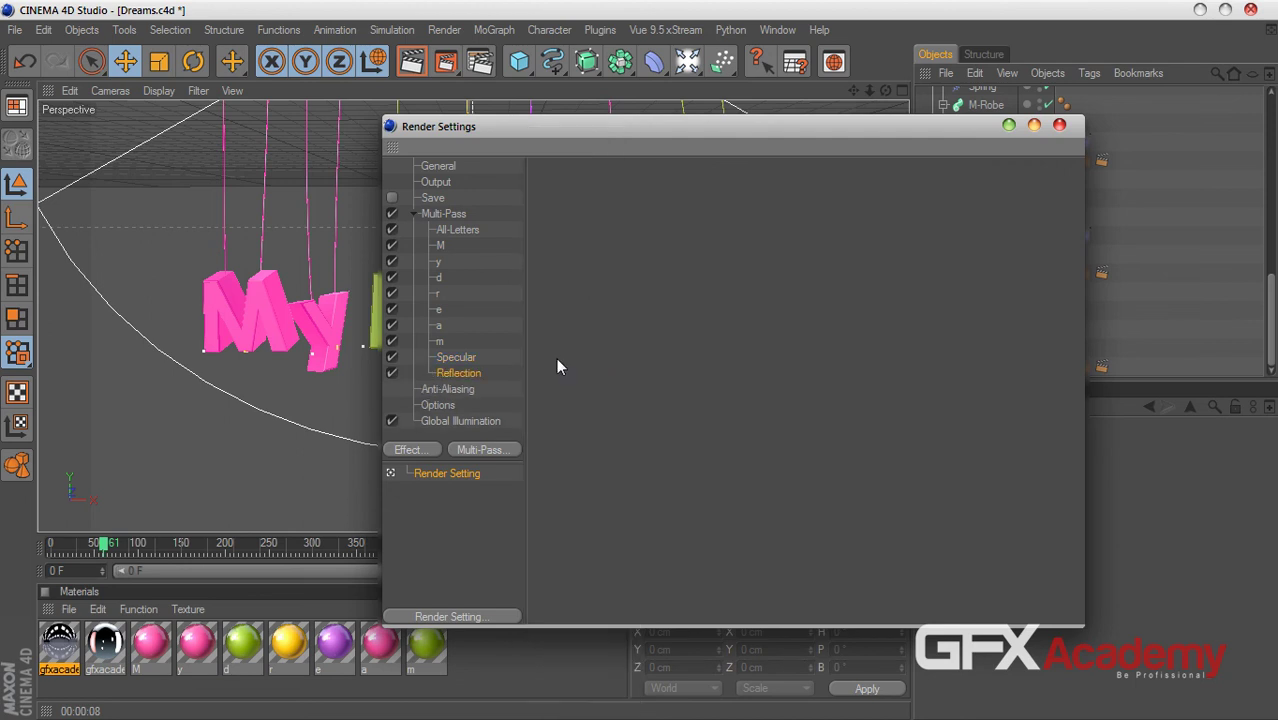
- Add Shadow, Global Illumination and Depth passes to the Multi-Pass list
click(484, 450)
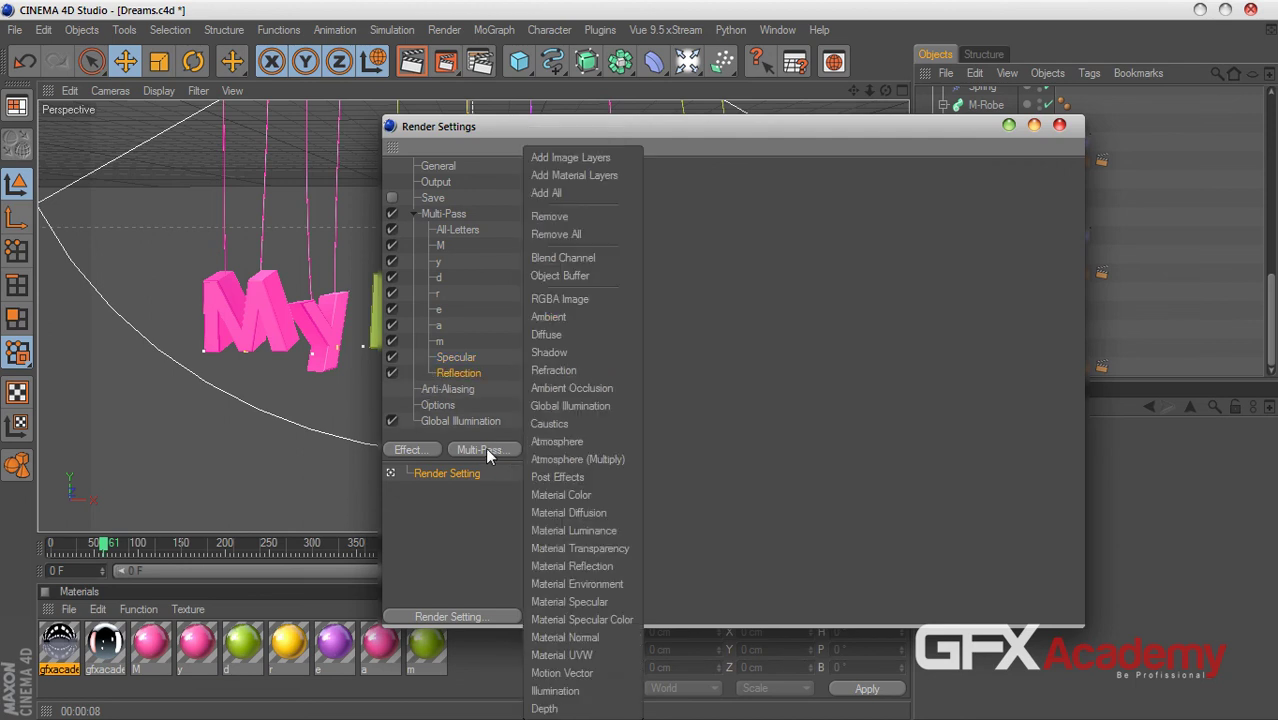
click(568, 353)
scroll(516, 388, down, 1)
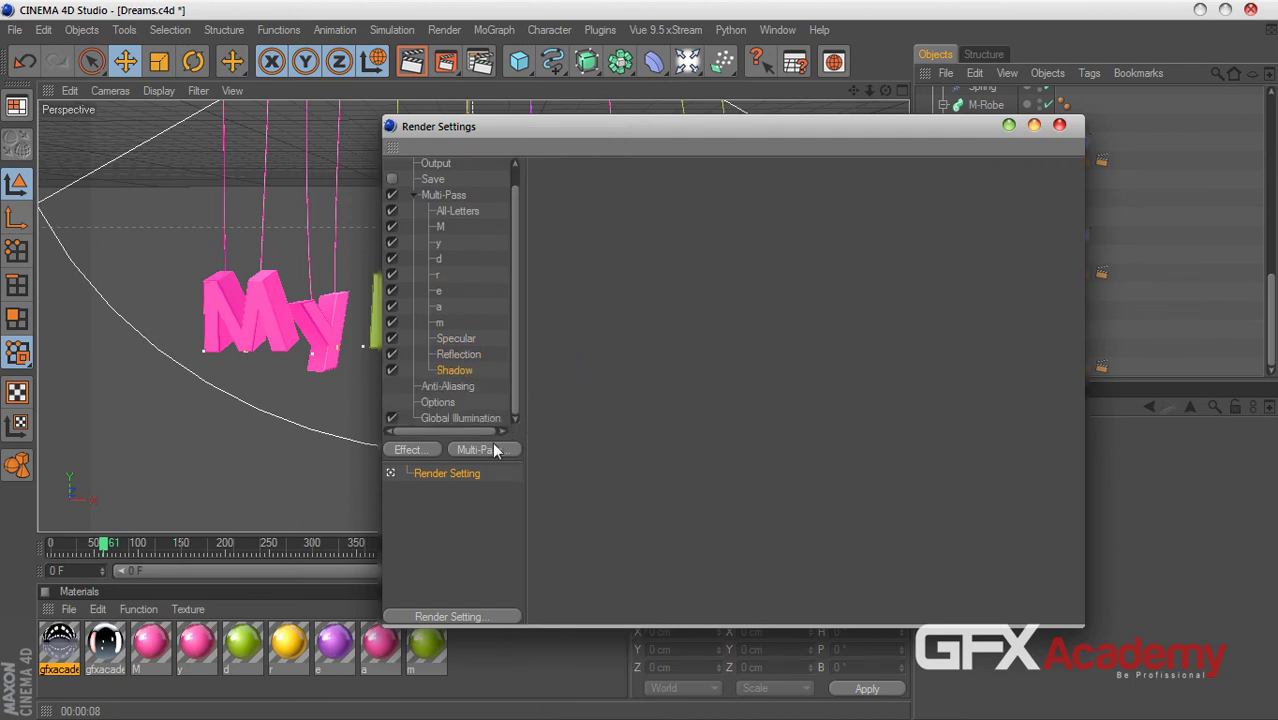
click(489, 449)
click(568, 406)
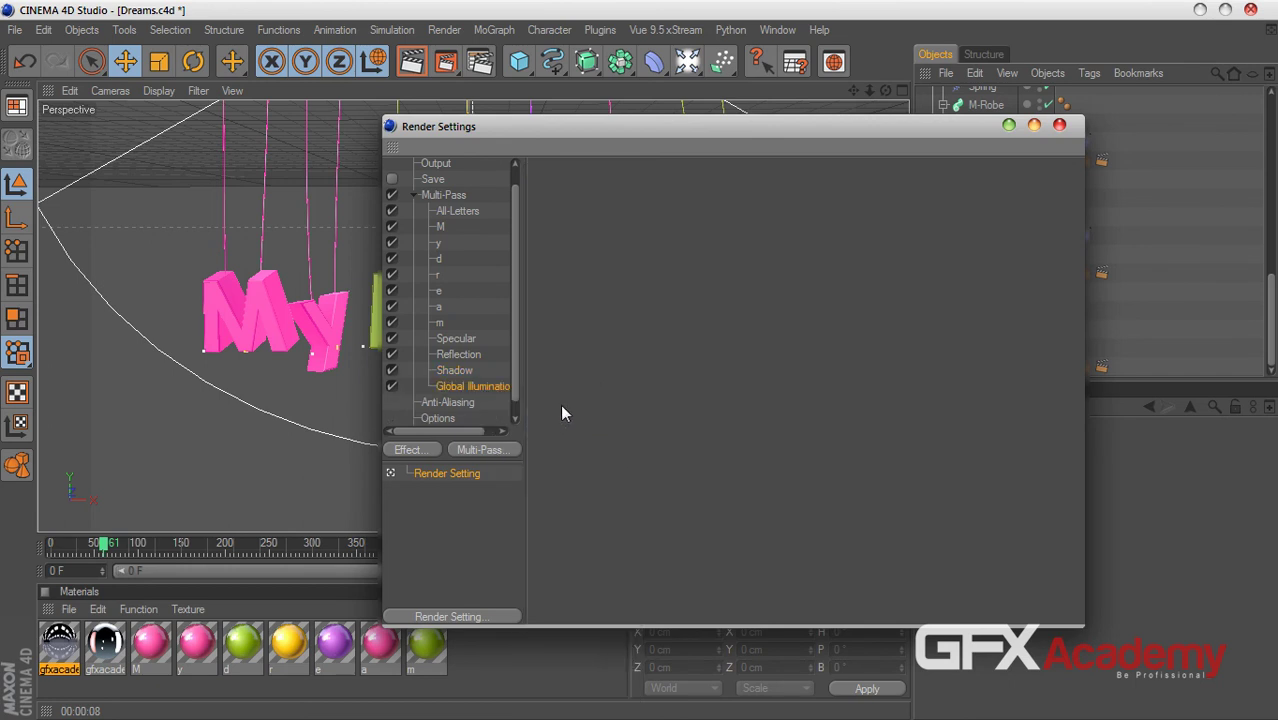
click(489, 452)
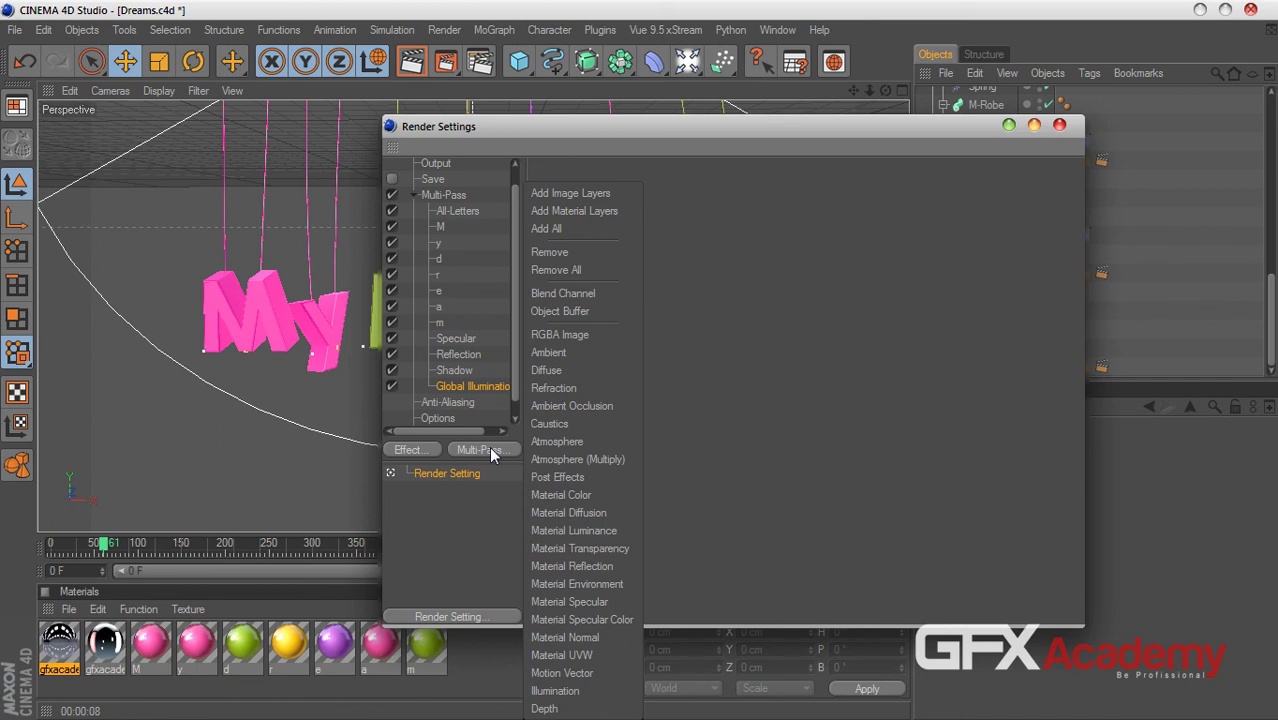
click(548, 707)
drag(512, 386, 507, 432)
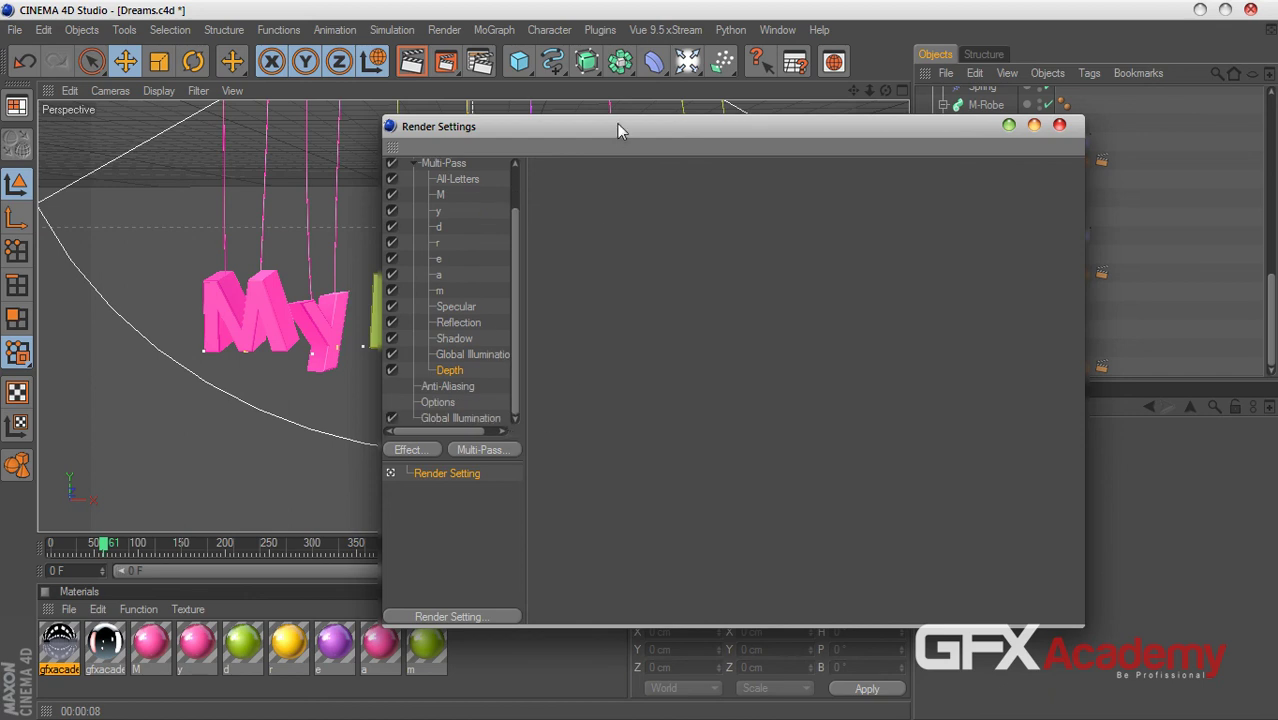
- Show the Save settings and enable saving of the rendered output
drag(617, 128, 428, 137)
drag(531, 137, 605, 110)
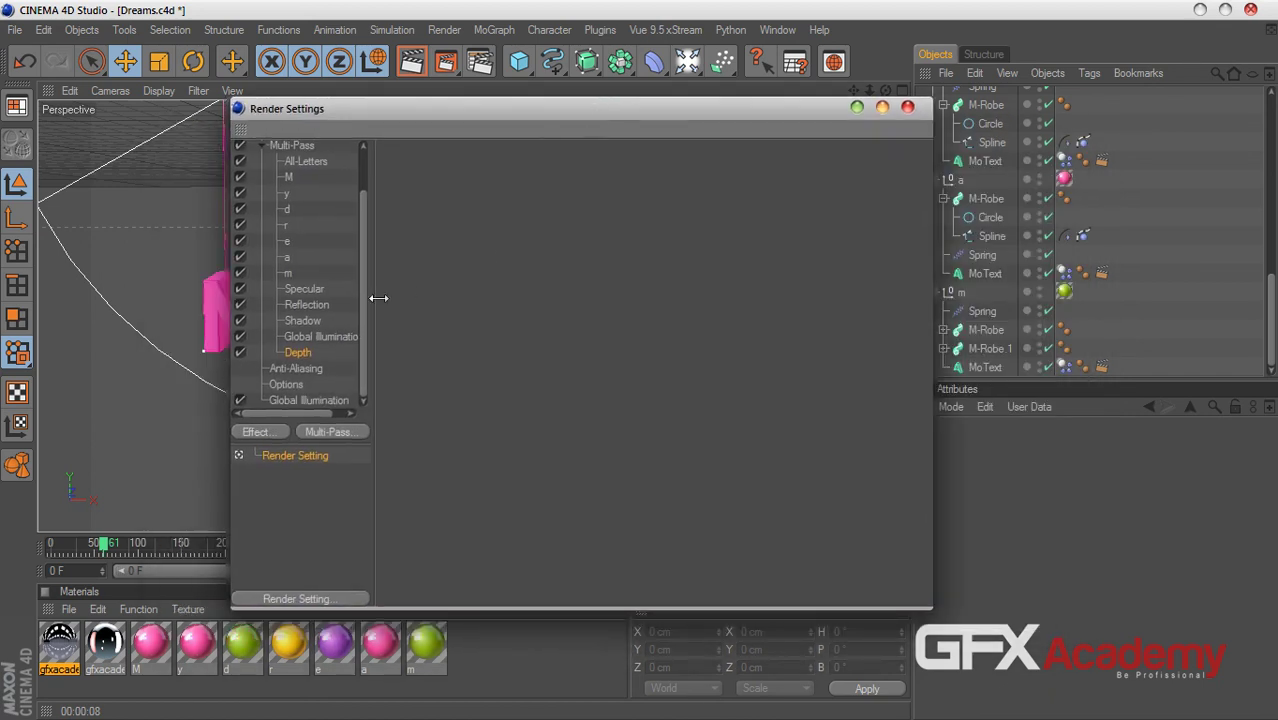
click(329, 432)
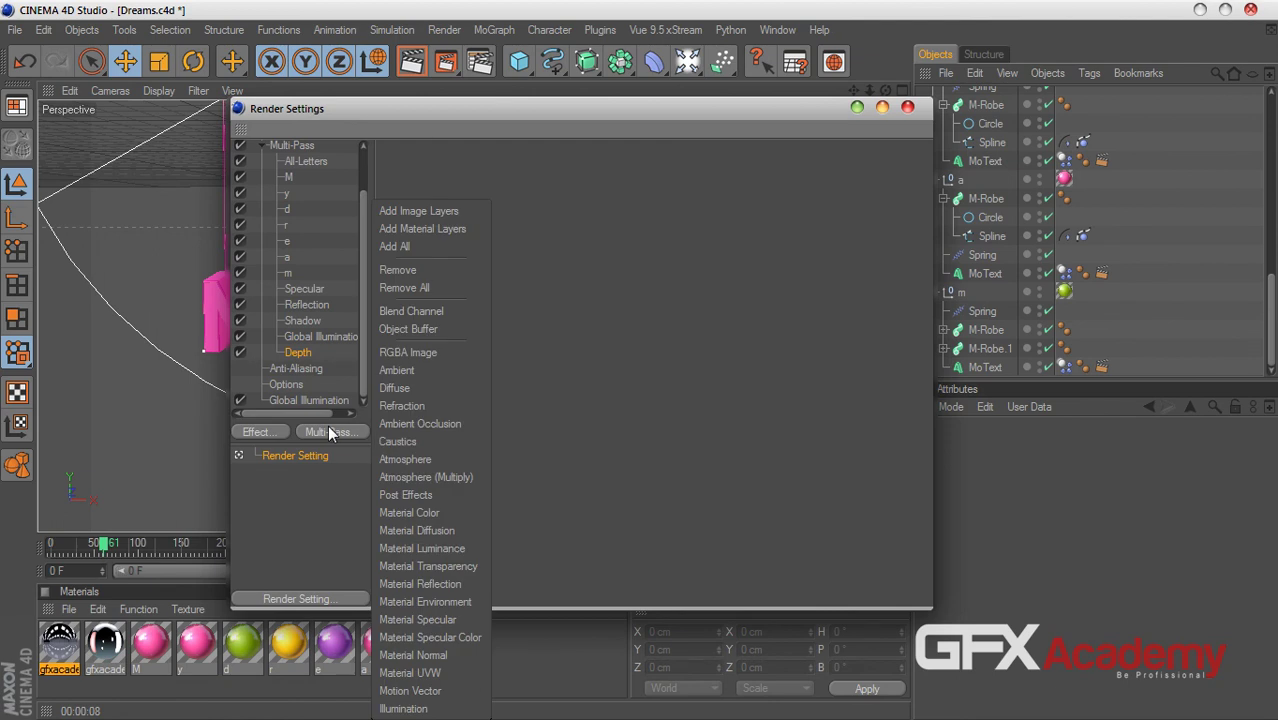
click(363, 367)
drag(361, 301, 340, 245)
click(272, 184)
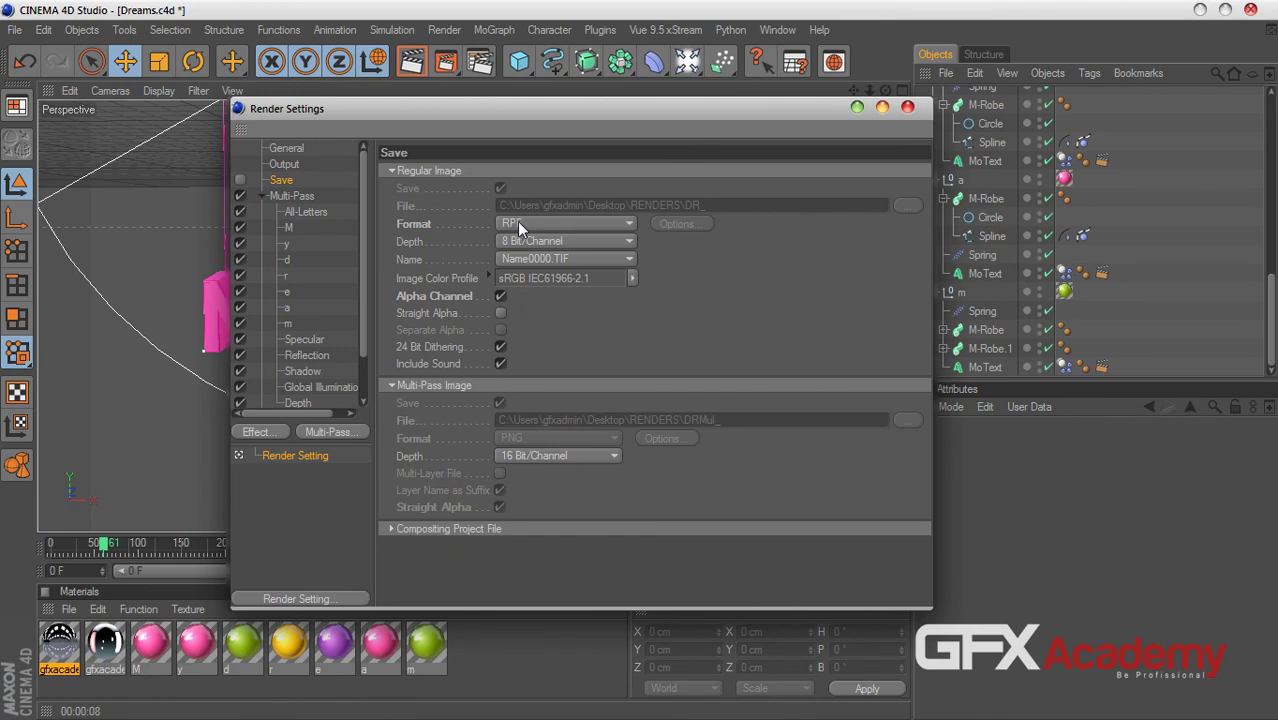
click(240, 180)
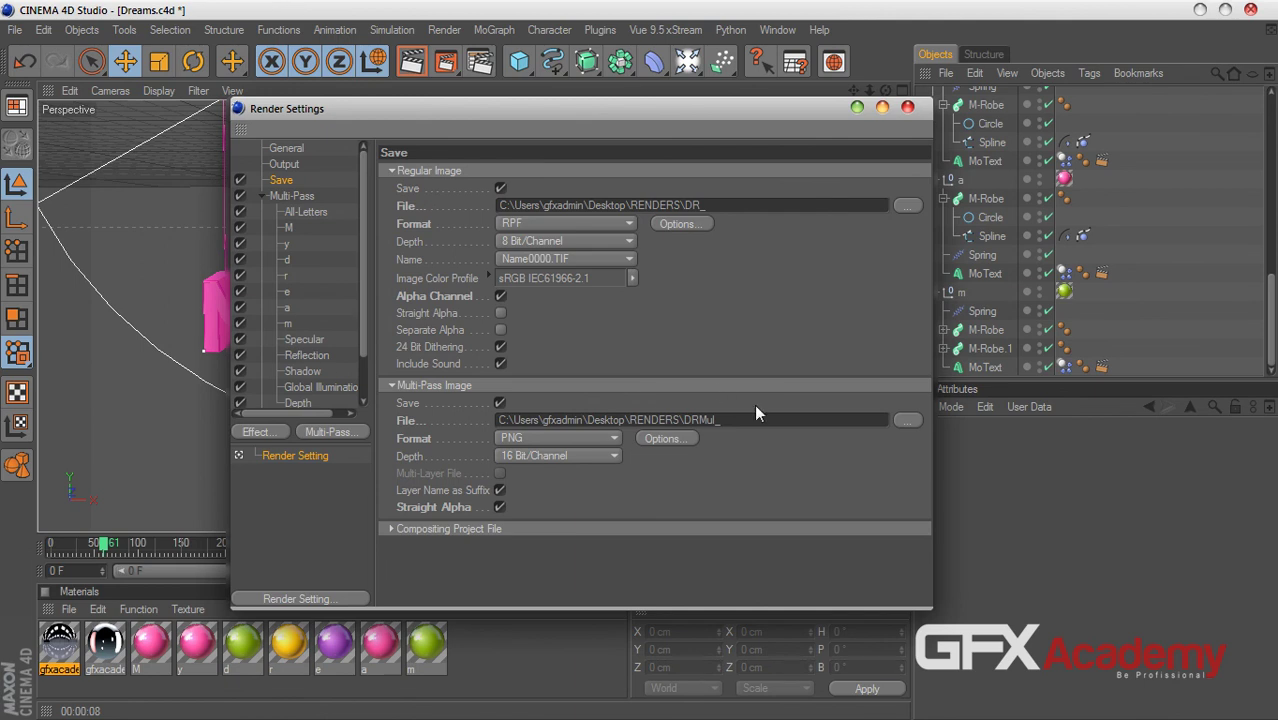
- Expand the Compositing Project File options, choose After Effects as target application and enlarge the dialog to show all save options
click(392, 531)
scroll(586, 522, down, 1)
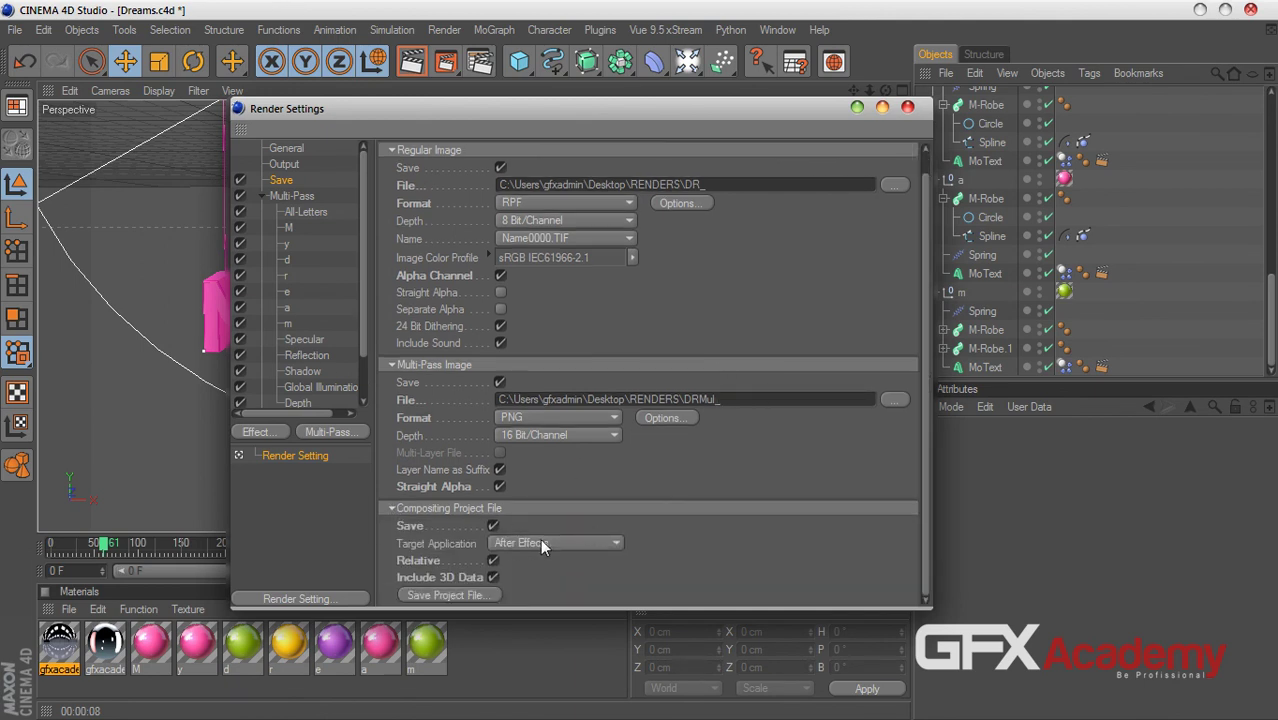
click(538, 543)
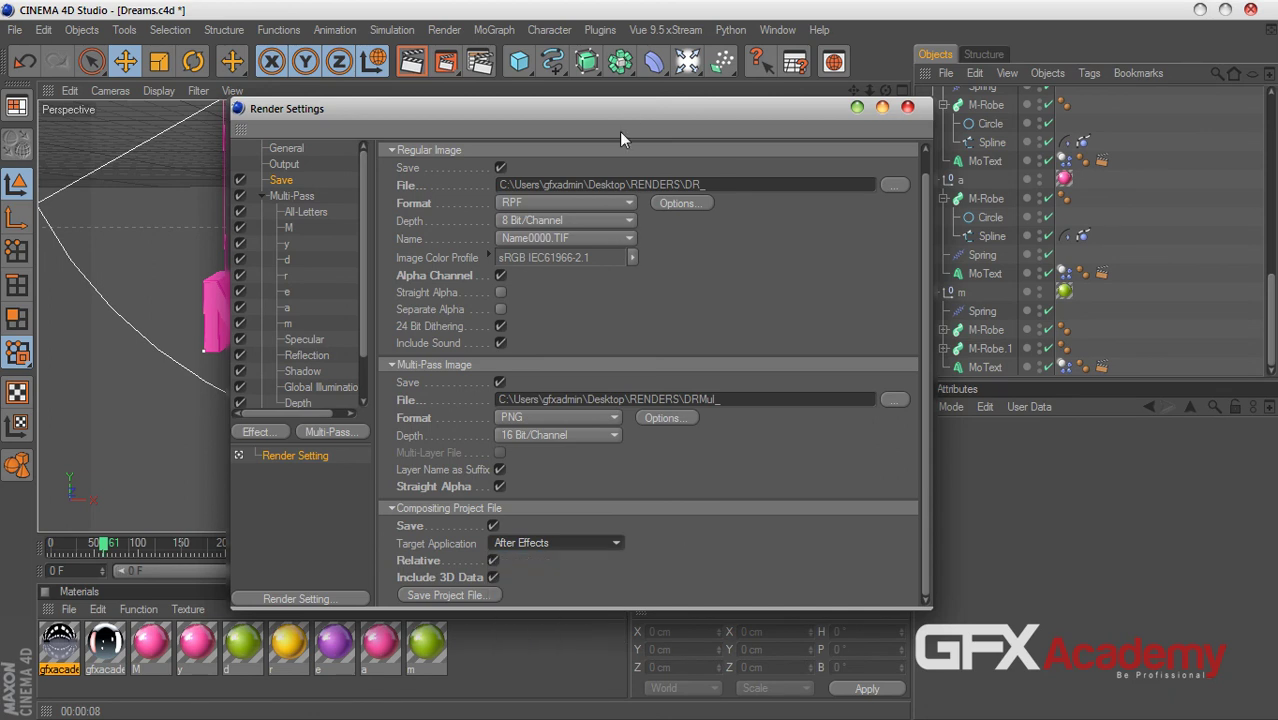
drag(626, 118, 580, 108)
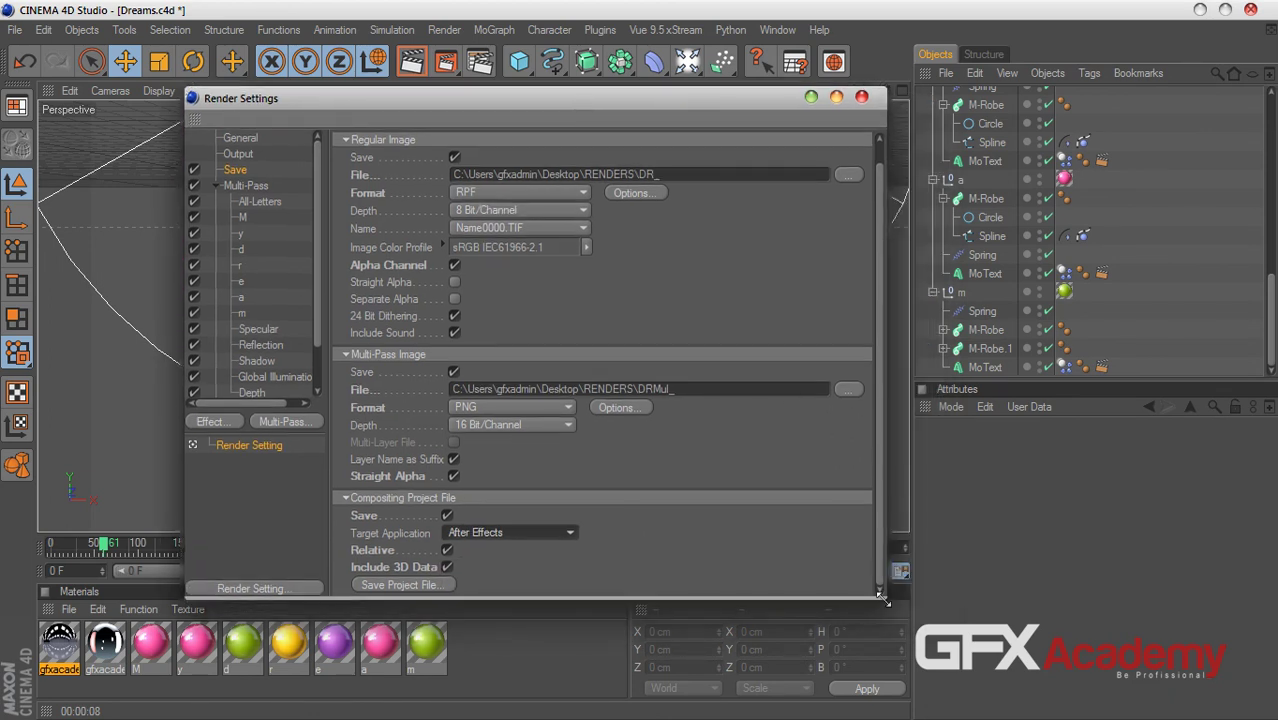
drag(883, 598, 939, 625)
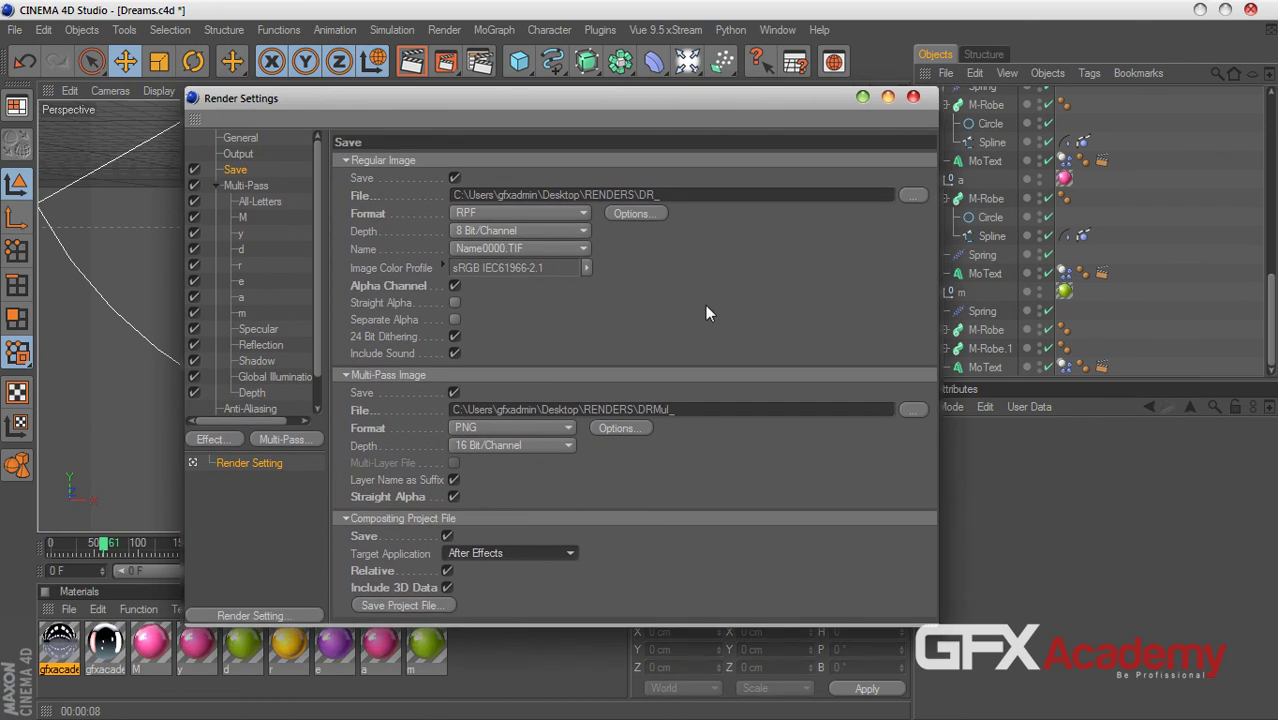
- Add an Ambient Occlusion effect with 30% contrast, 128 maximum samples, 80% accuracy and a maximum ray length of 200 cm
scroll(309, 362, down, 2)
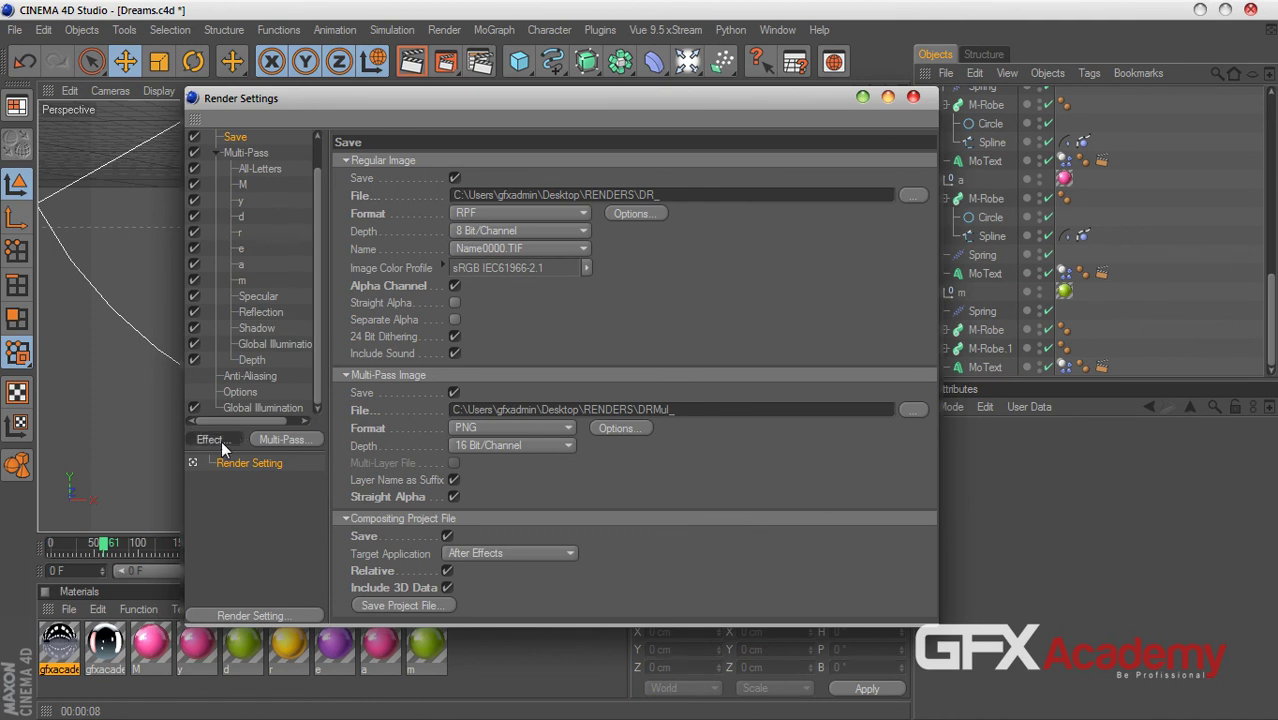
click(221, 440)
click(300, 370)
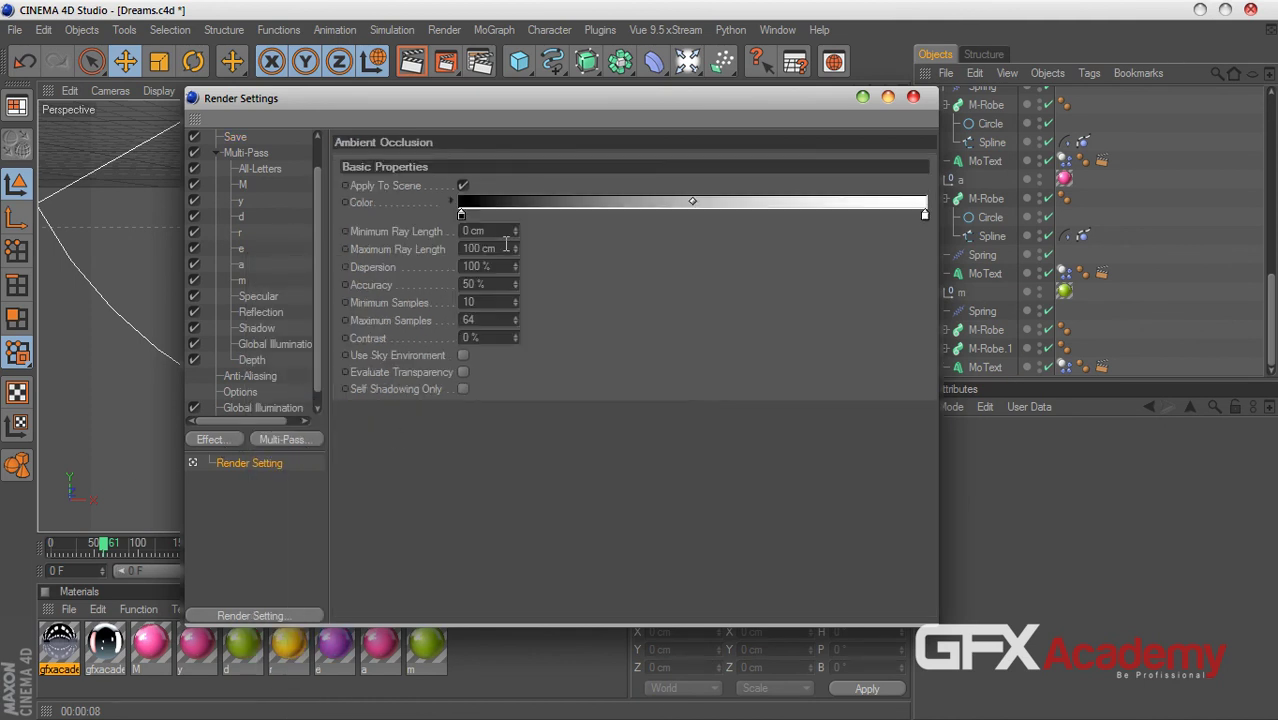
double_click(494, 337)
text(30)
text(128)
click(494, 284)
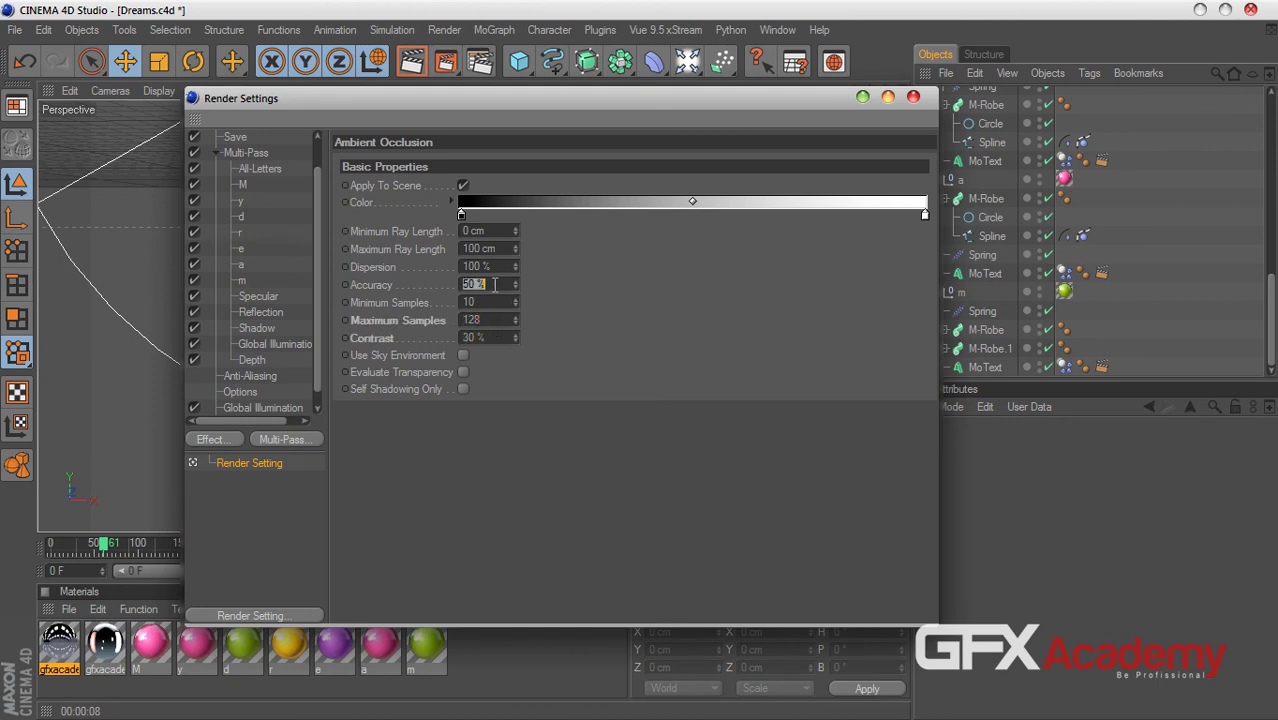
text(80)
click(506, 255)
text(200)
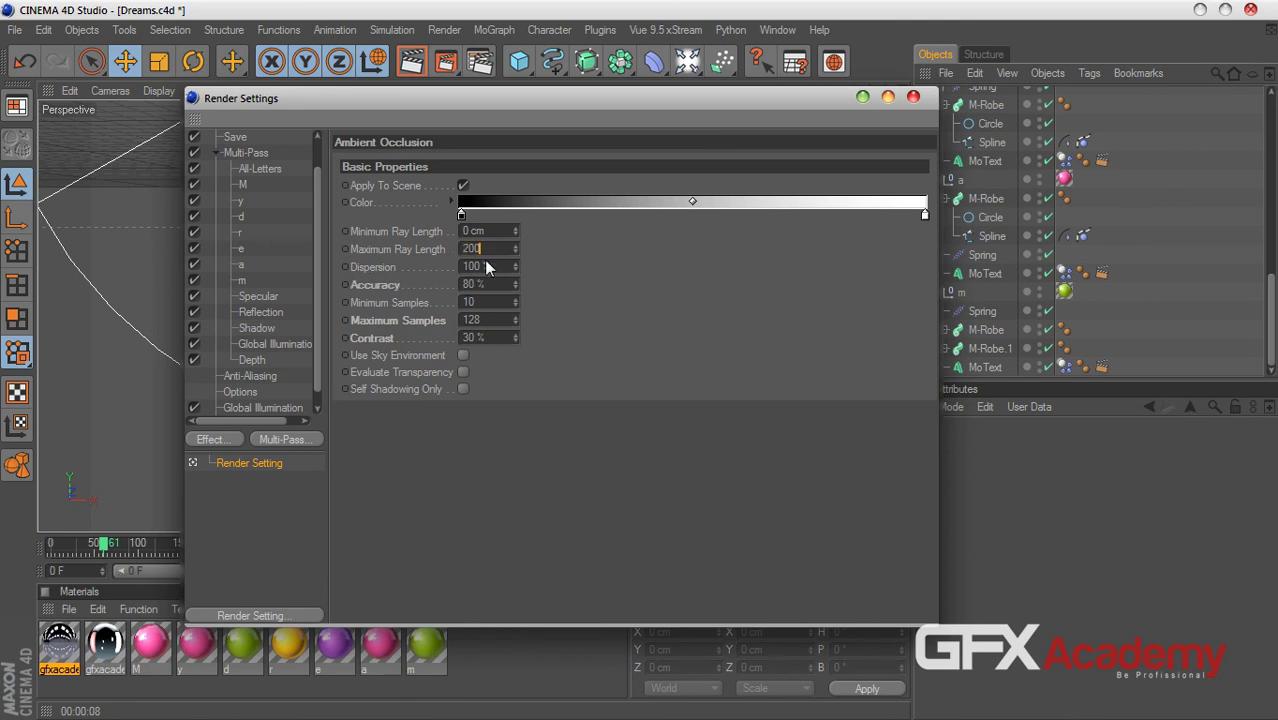
- Add an Ambient Occlusion pass to the Multi-Pass list
click(298, 442)
click(353, 421)
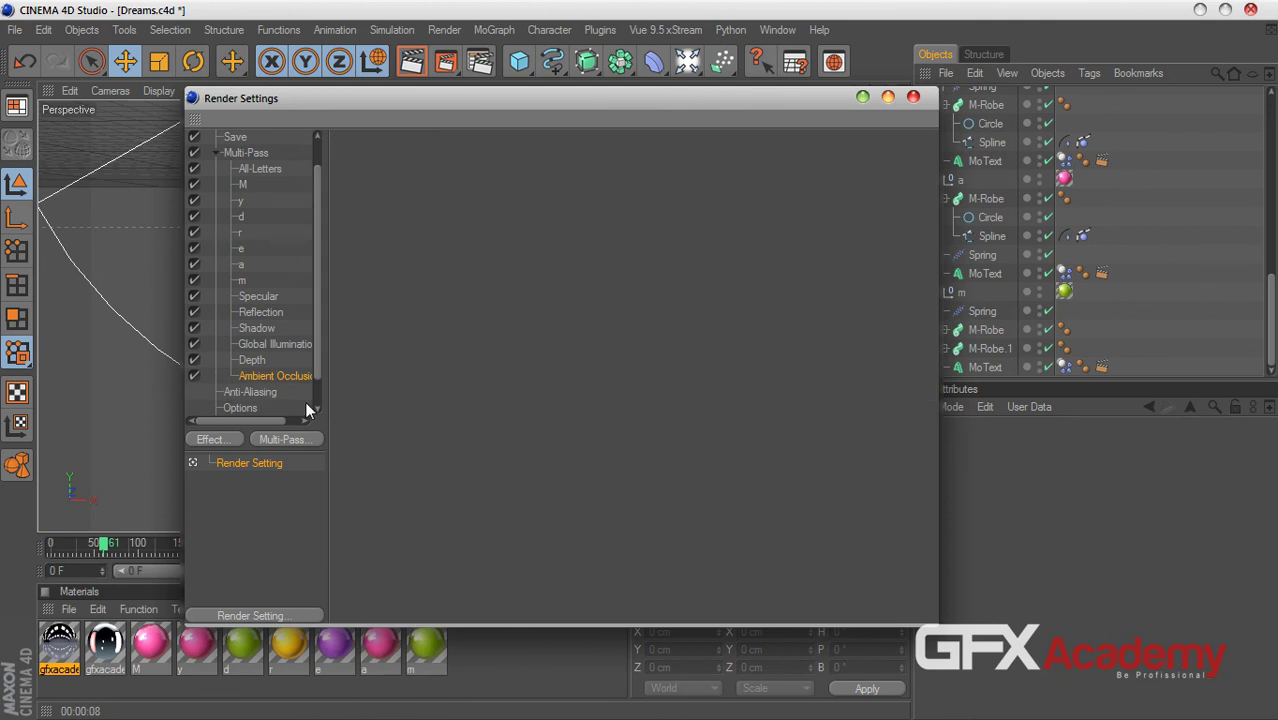
drag(554, 103, 512, 117)
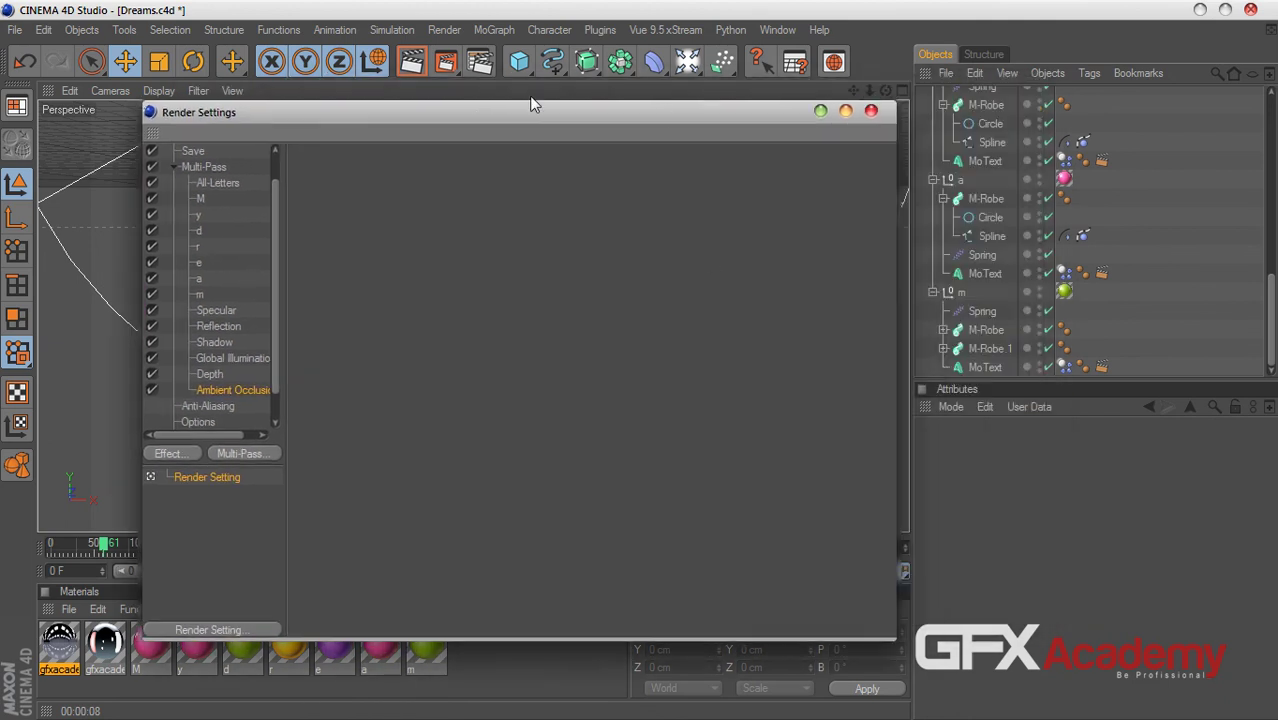
- Set the output frame range to All Frames with end frame 300, and the resolution to 100 pixels/inch
click(194, 153)
scroll(276, 257, up, 2)
click(206, 167)
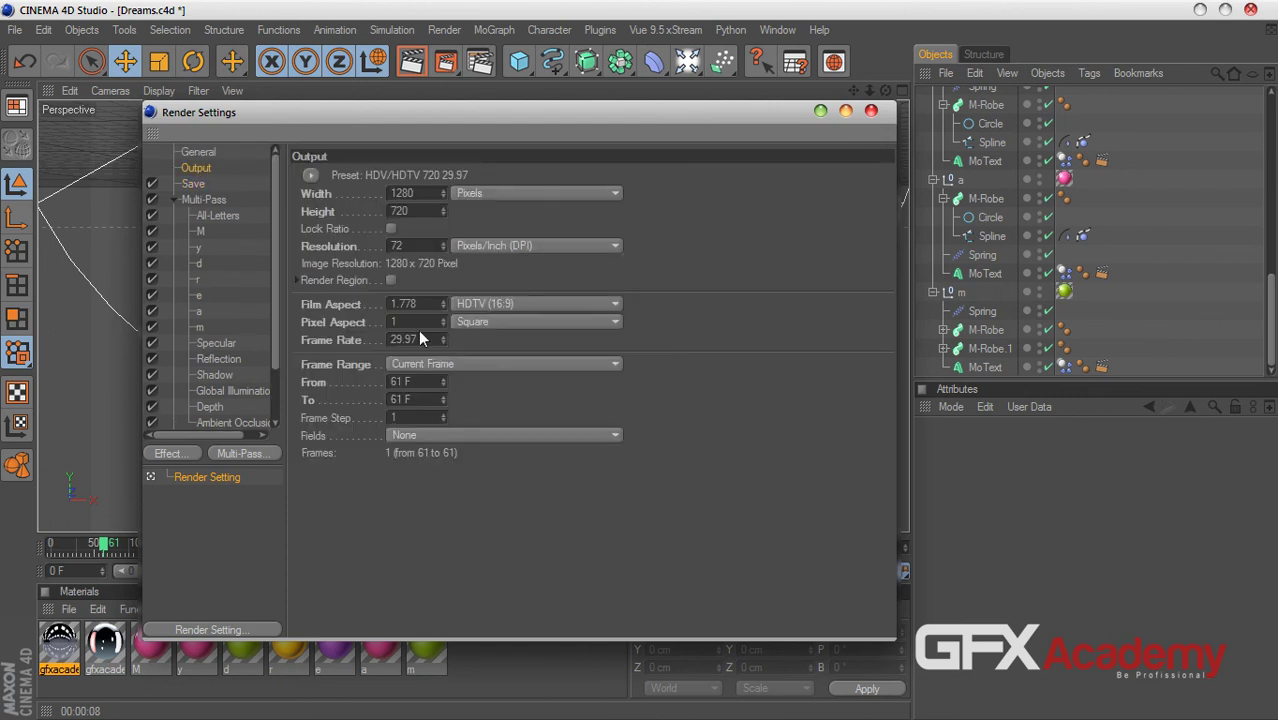
click(446, 362)
click(446, 417)
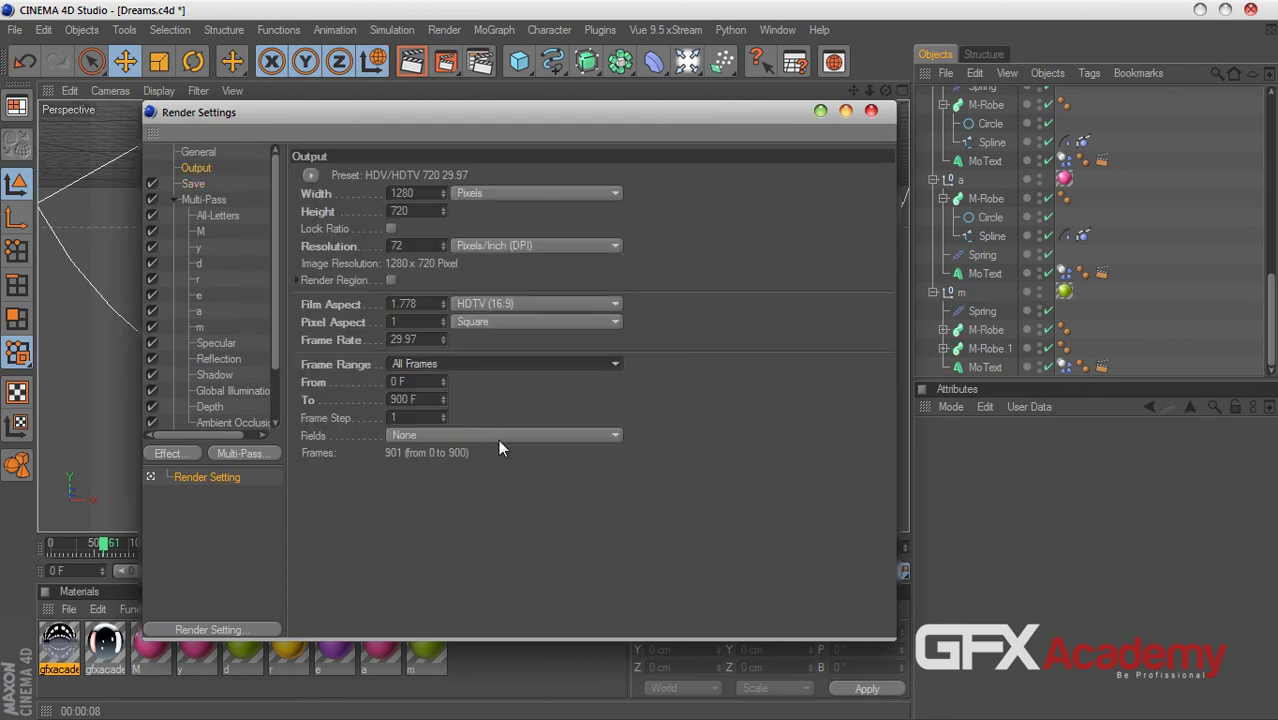
click(408, 399)
text(300)
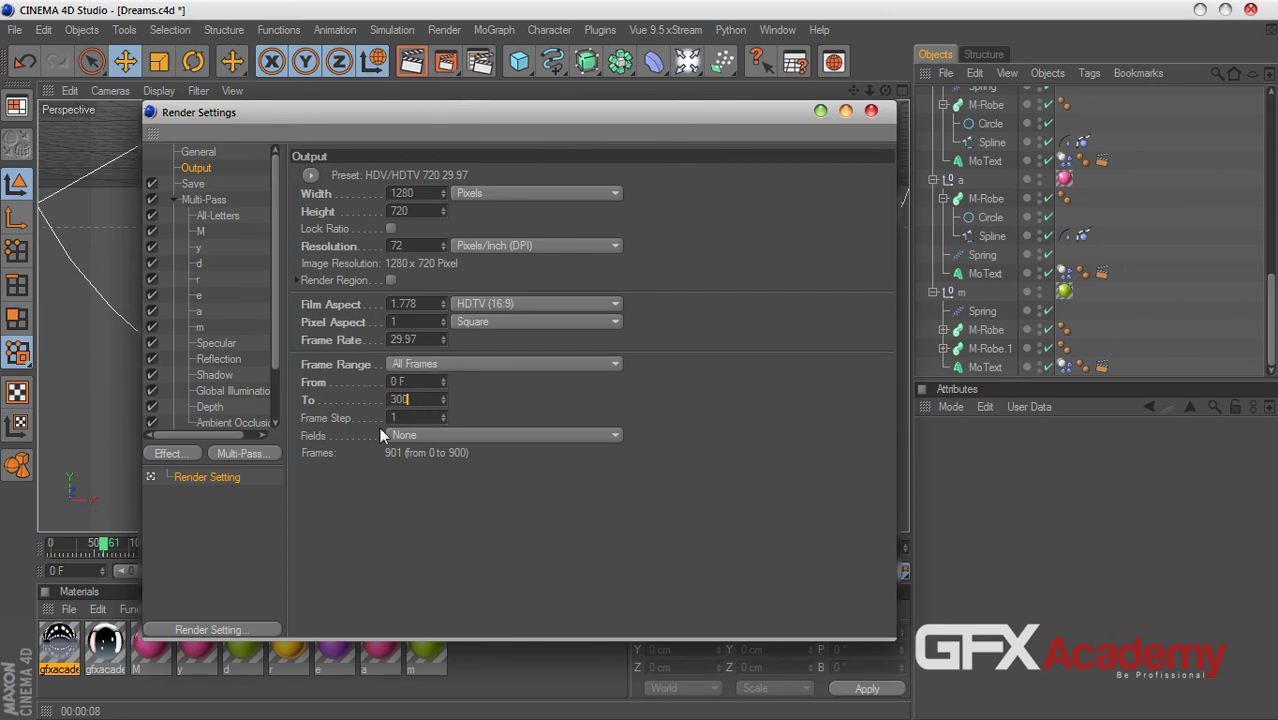
key(Return)
click(428, 245)
text(100)
- Collapse the Multi-Pass list in the General view and rename the render setting GFXRENDER
click(198, 152)
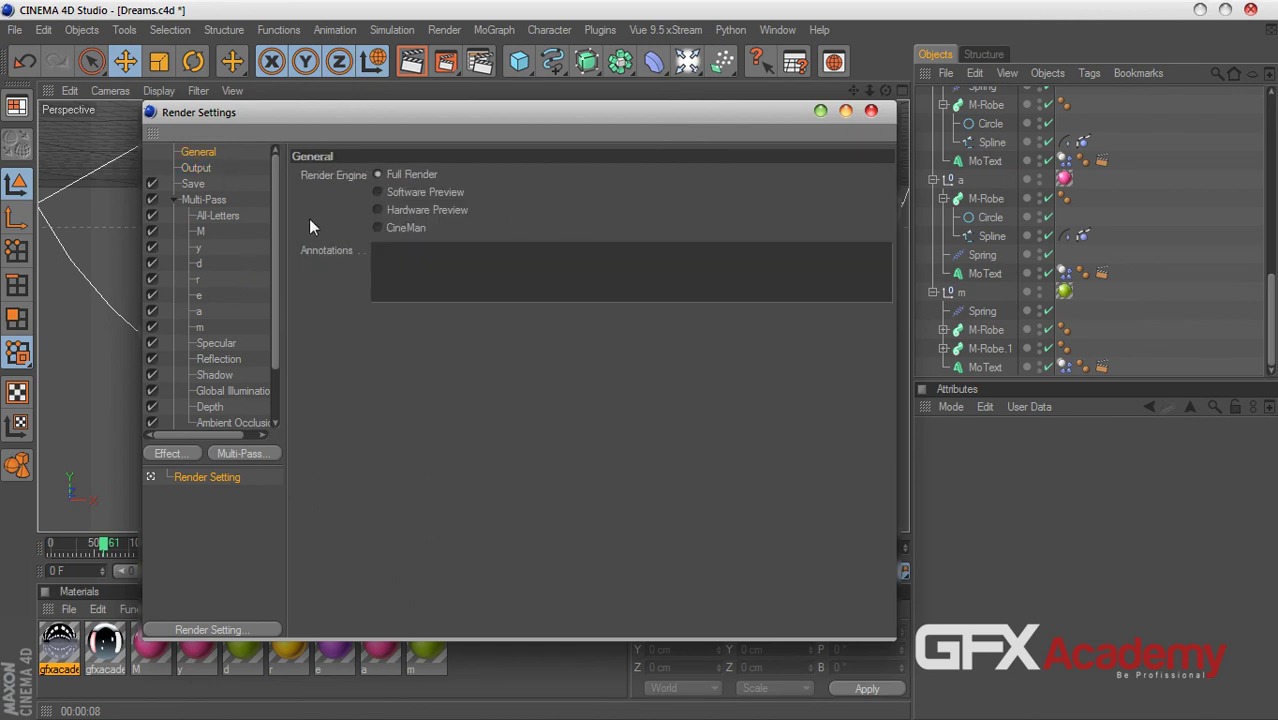
click(173, 200)
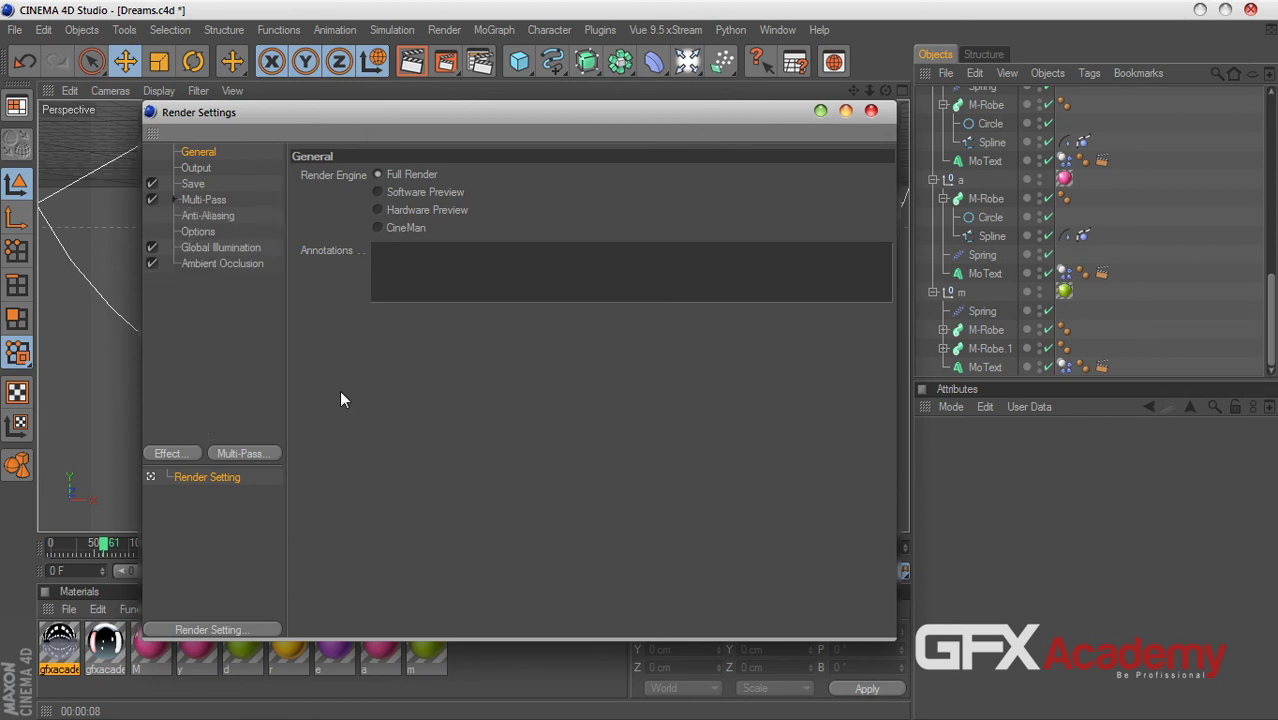
drag(505, 125, 456, 125)
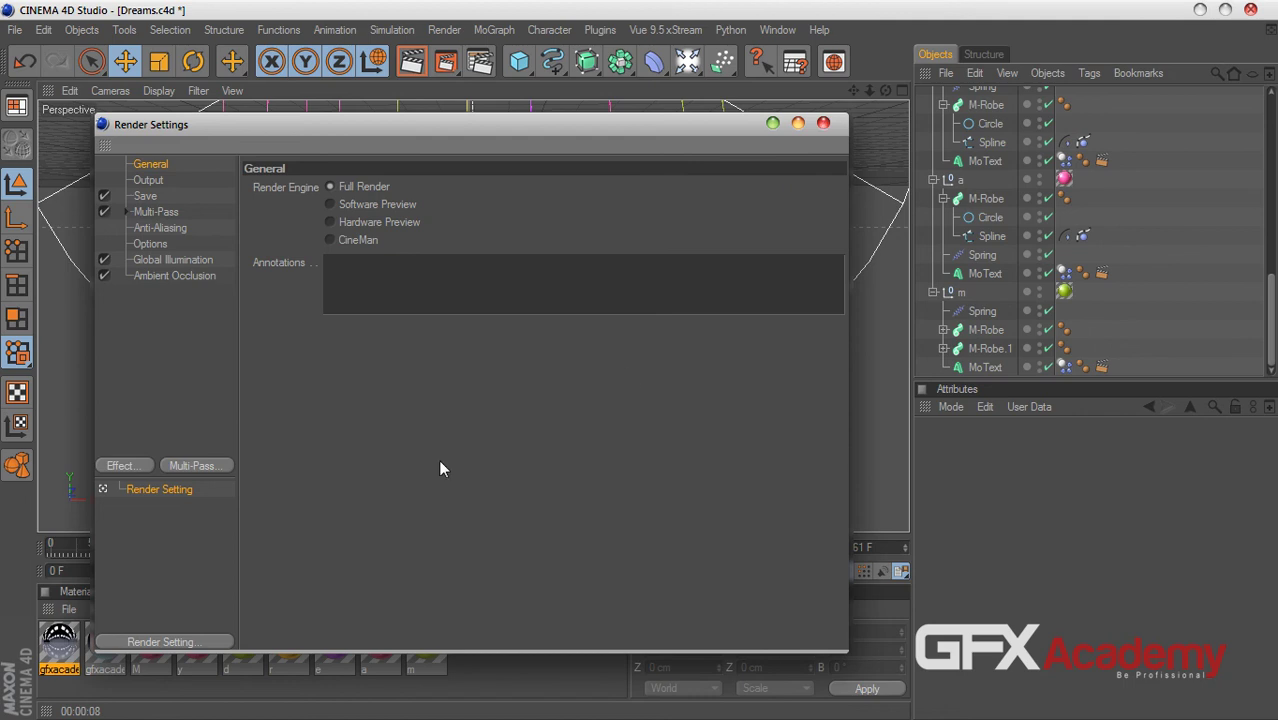
double_click(160, 487)
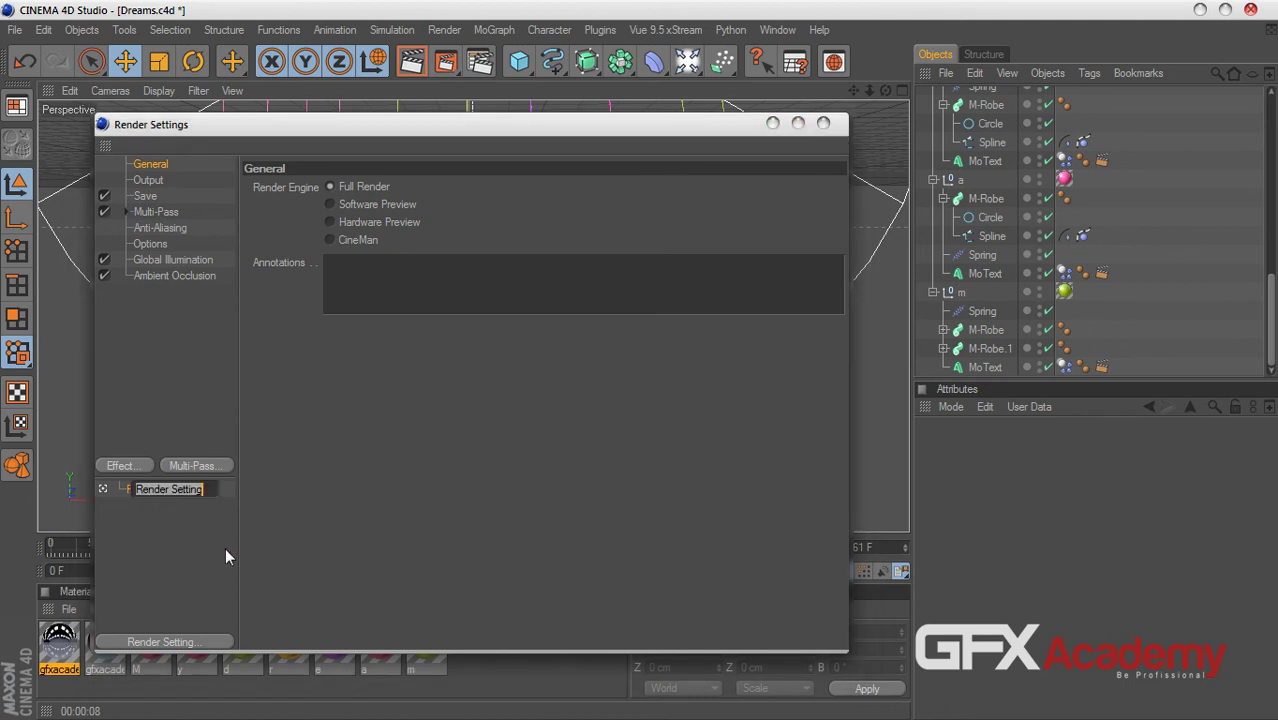
text(GFXRENDER)
key(Return)
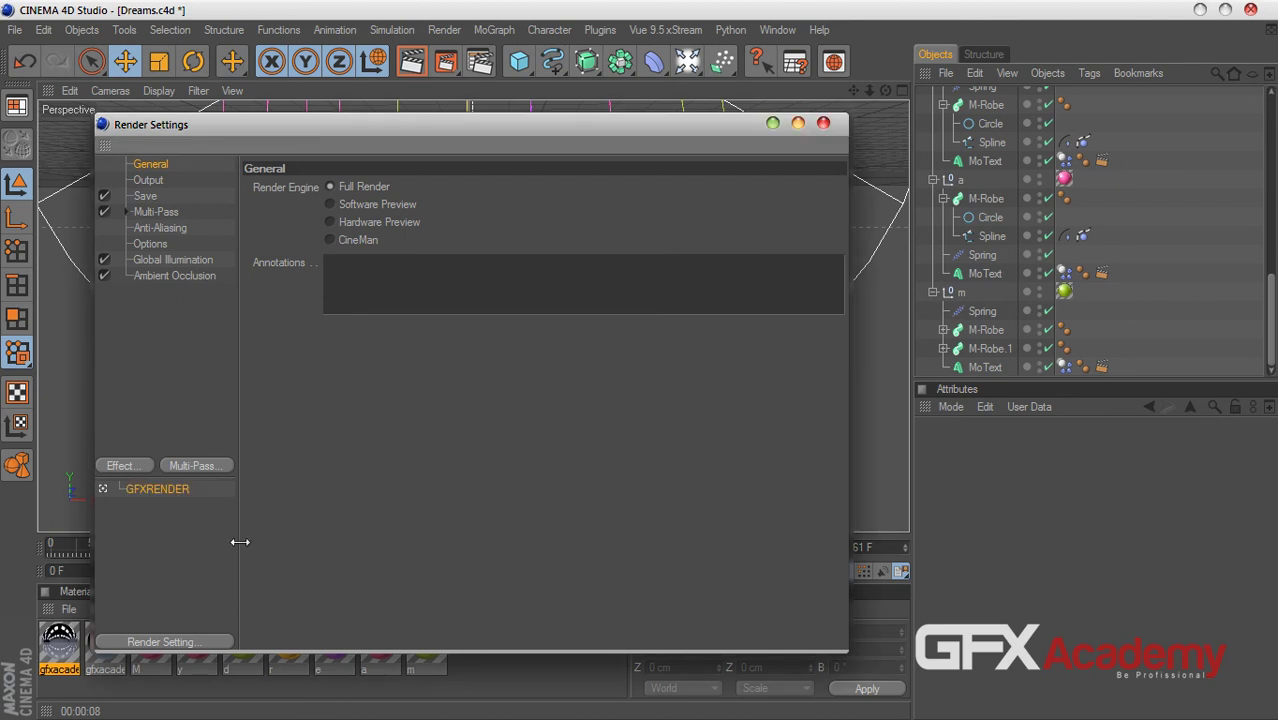
- Make GFXRENDER the active render setting
click(165, 643)
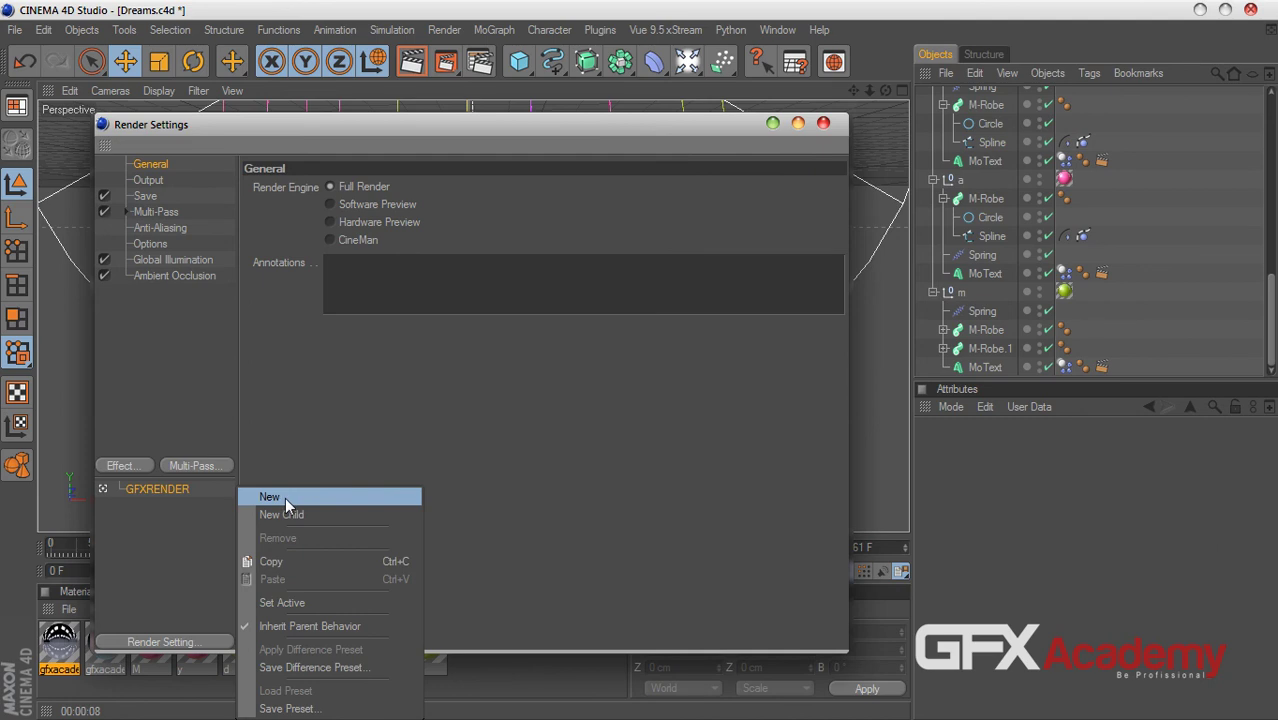
click(171, 516)
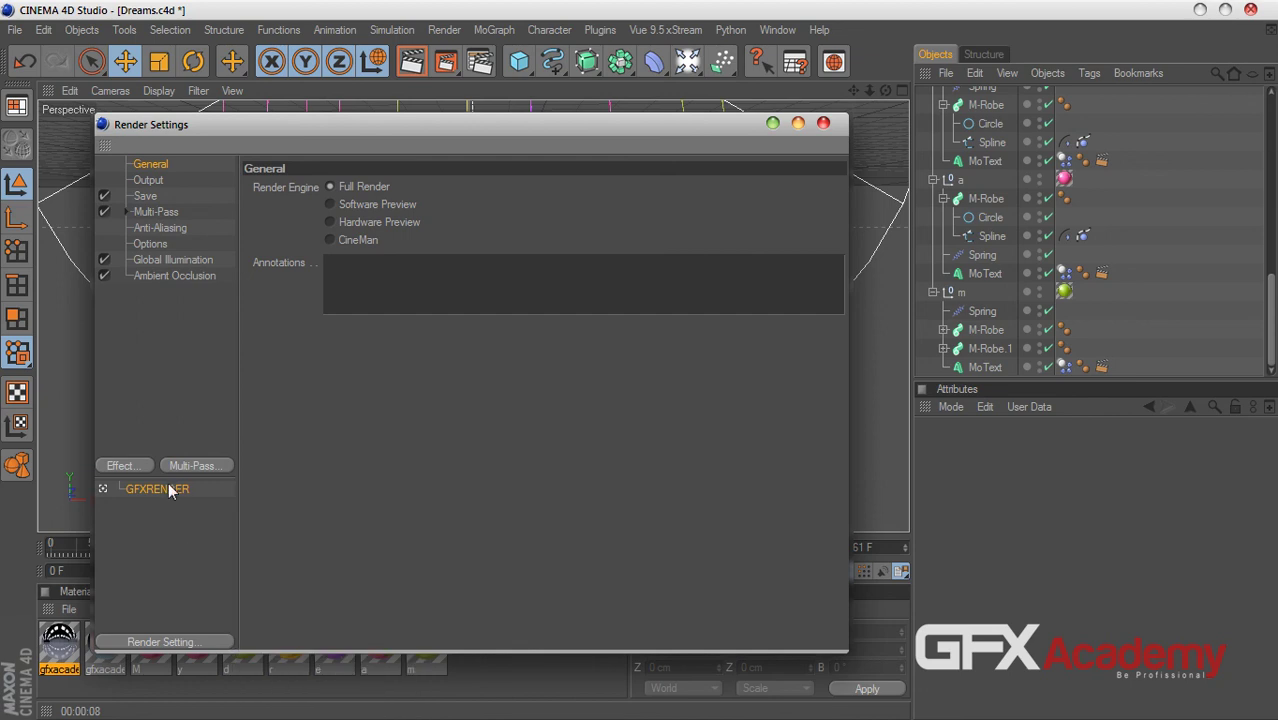
right_click(171, 490)
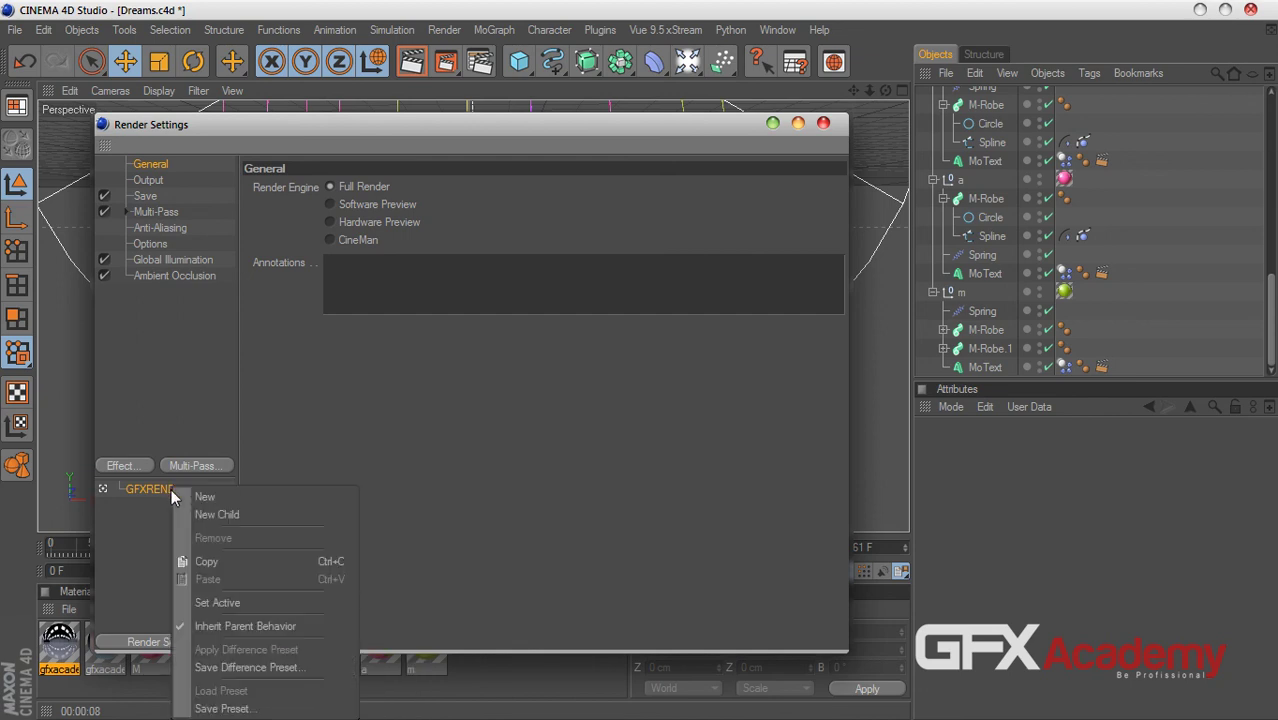
click(265, 603)
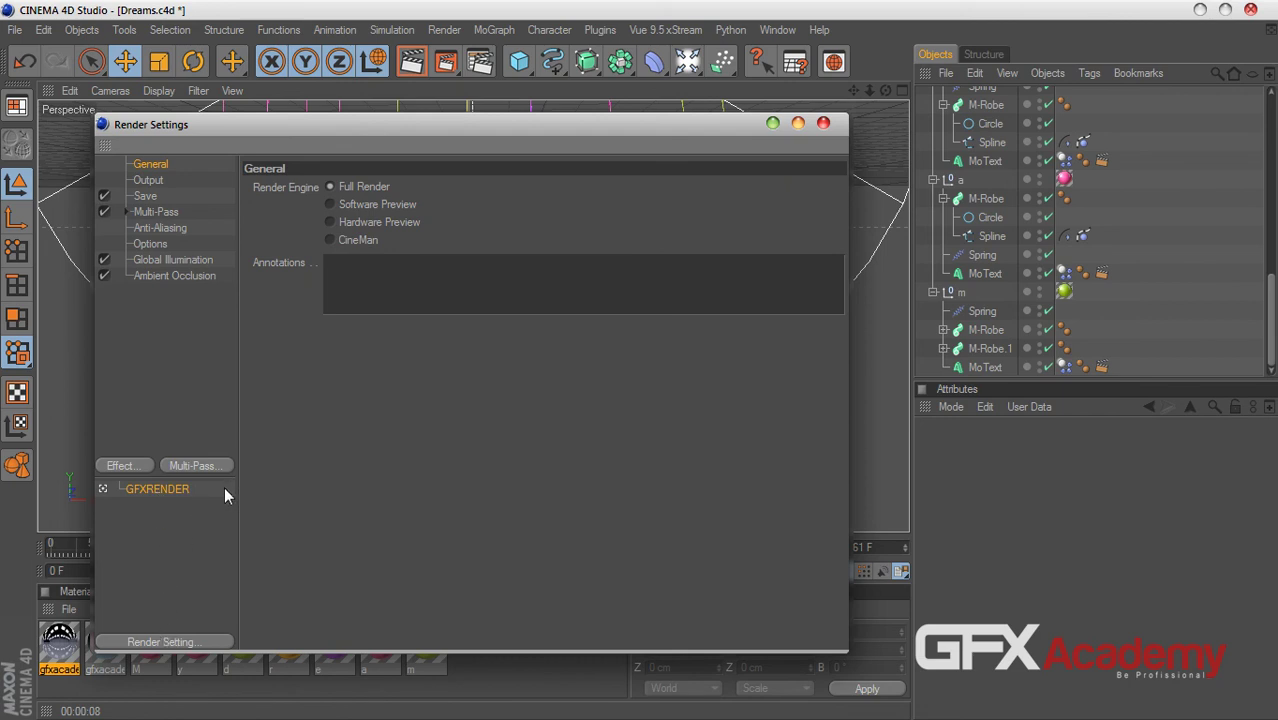
- Save the GFXRENDER render setting as a reusable preset named GFXRENDER
right_click(168, 489)
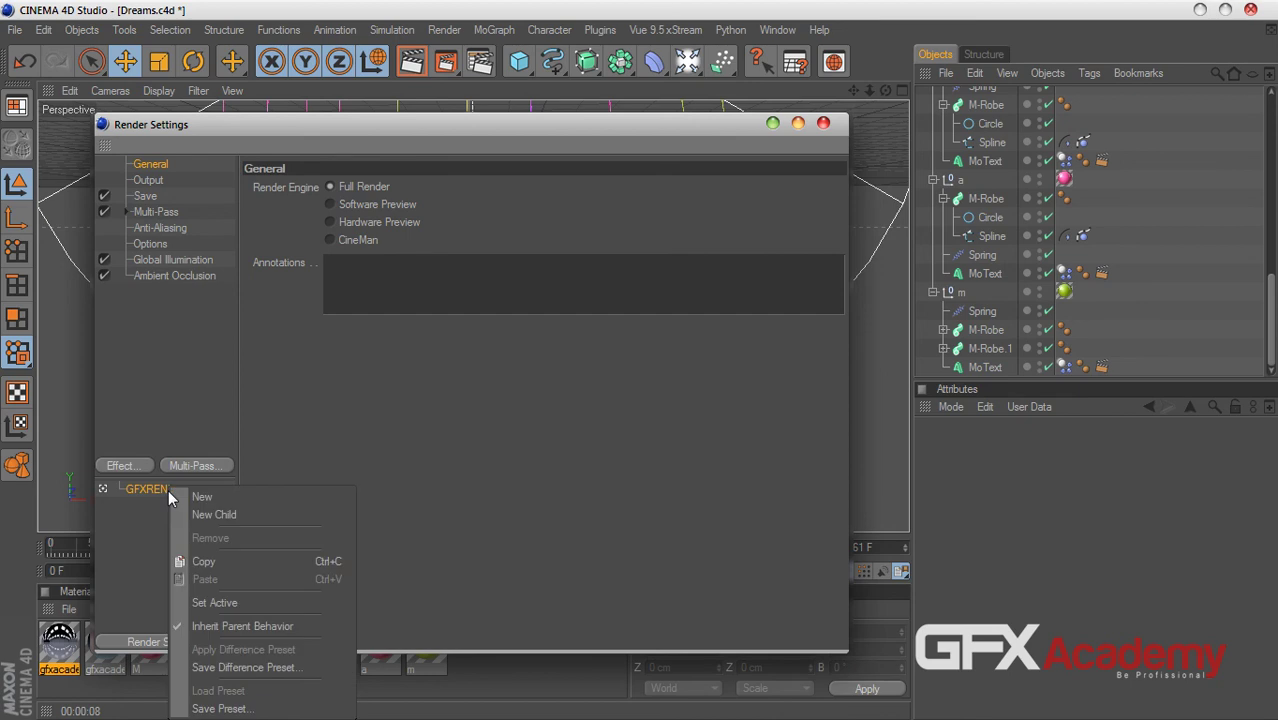
click(266, 709)
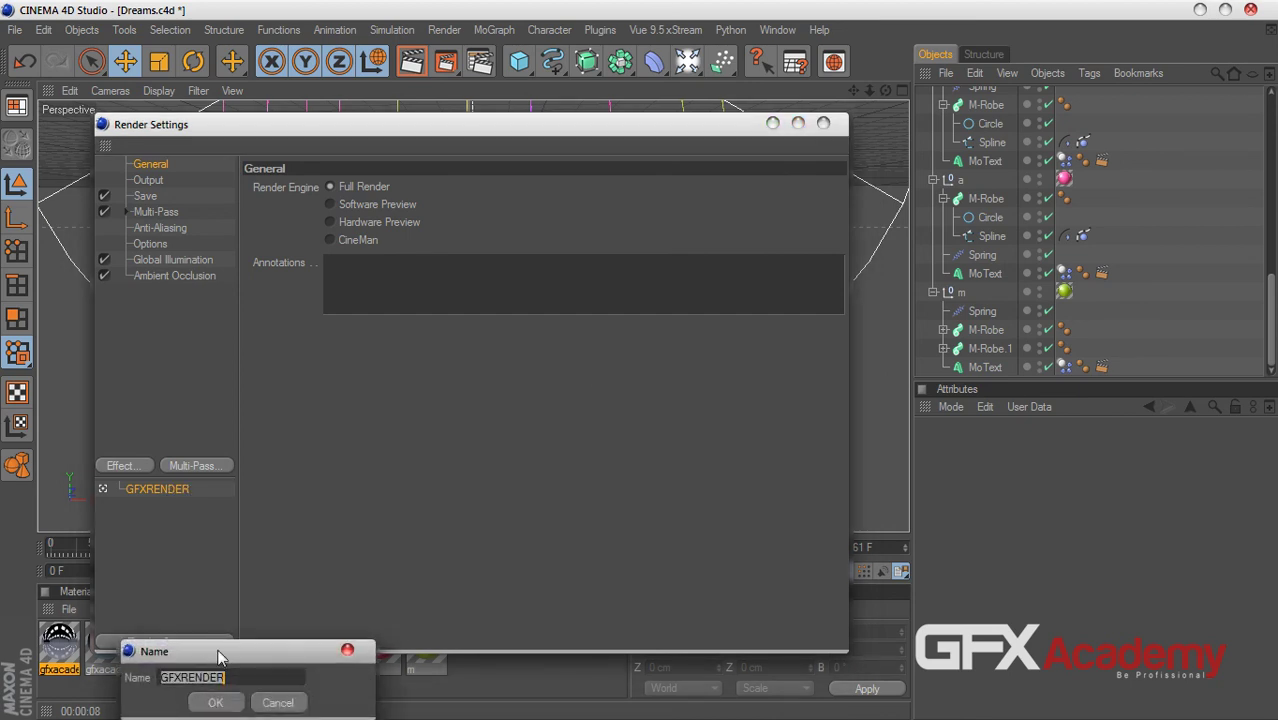
click(580, 378)
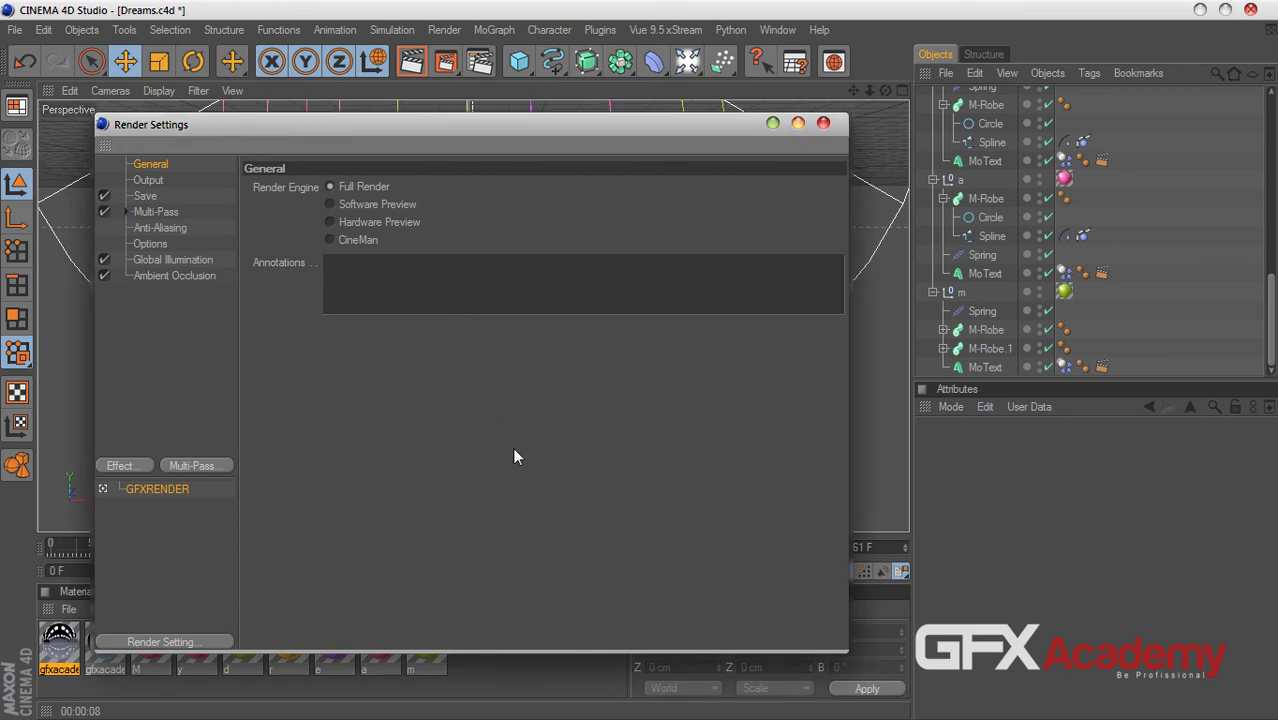
click(181, 490)
click(168, 644)
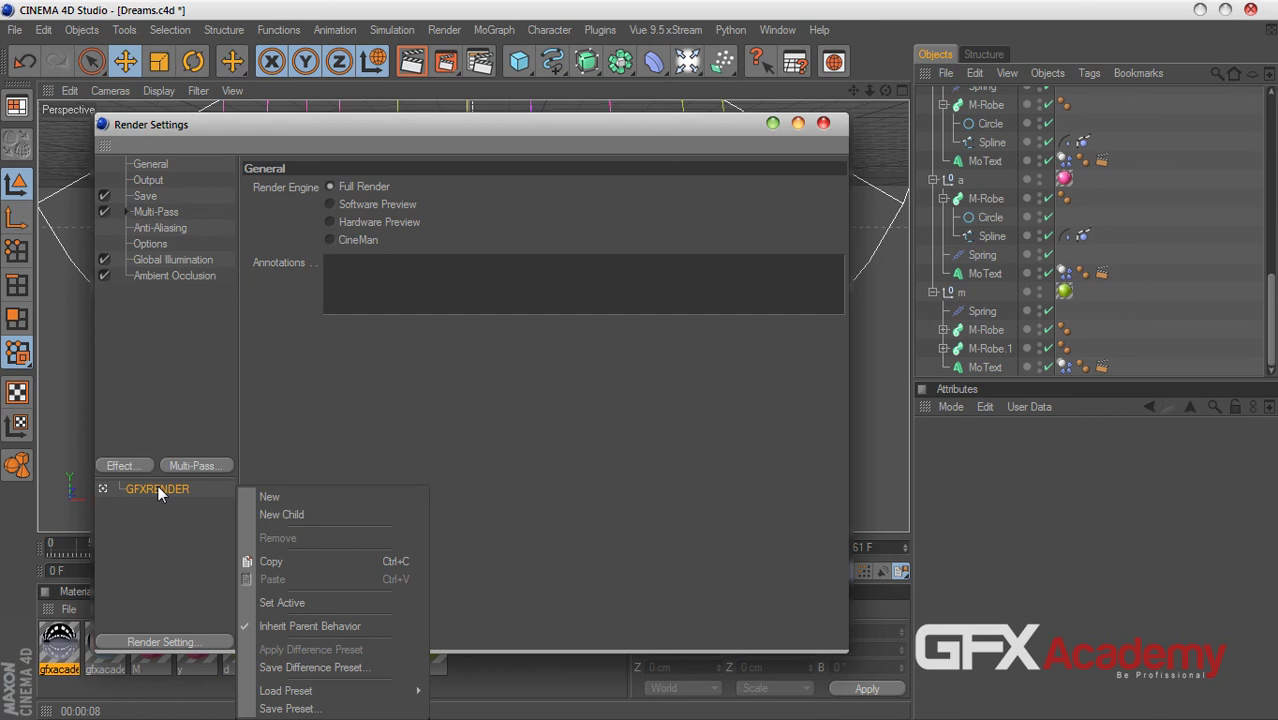
click(633, 445)
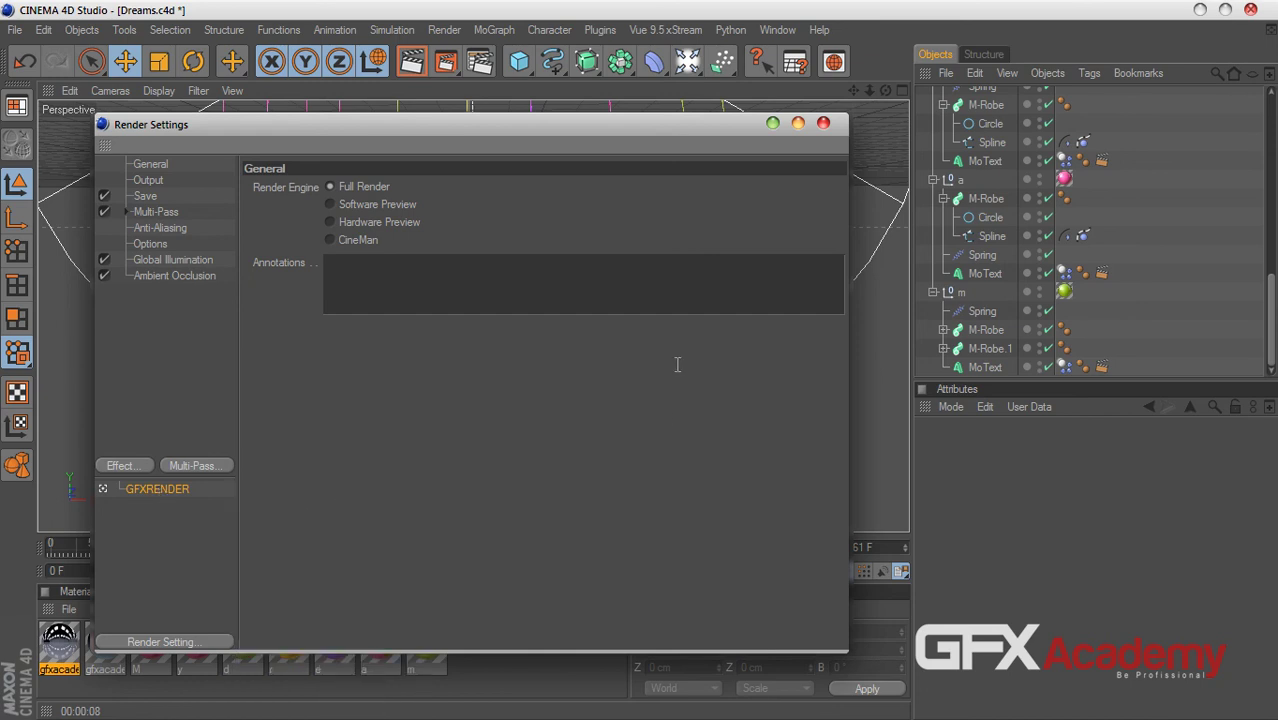
- Move the Render Settings window aside to uncover part of the perspective view
drag(650, 123, 850, 146)
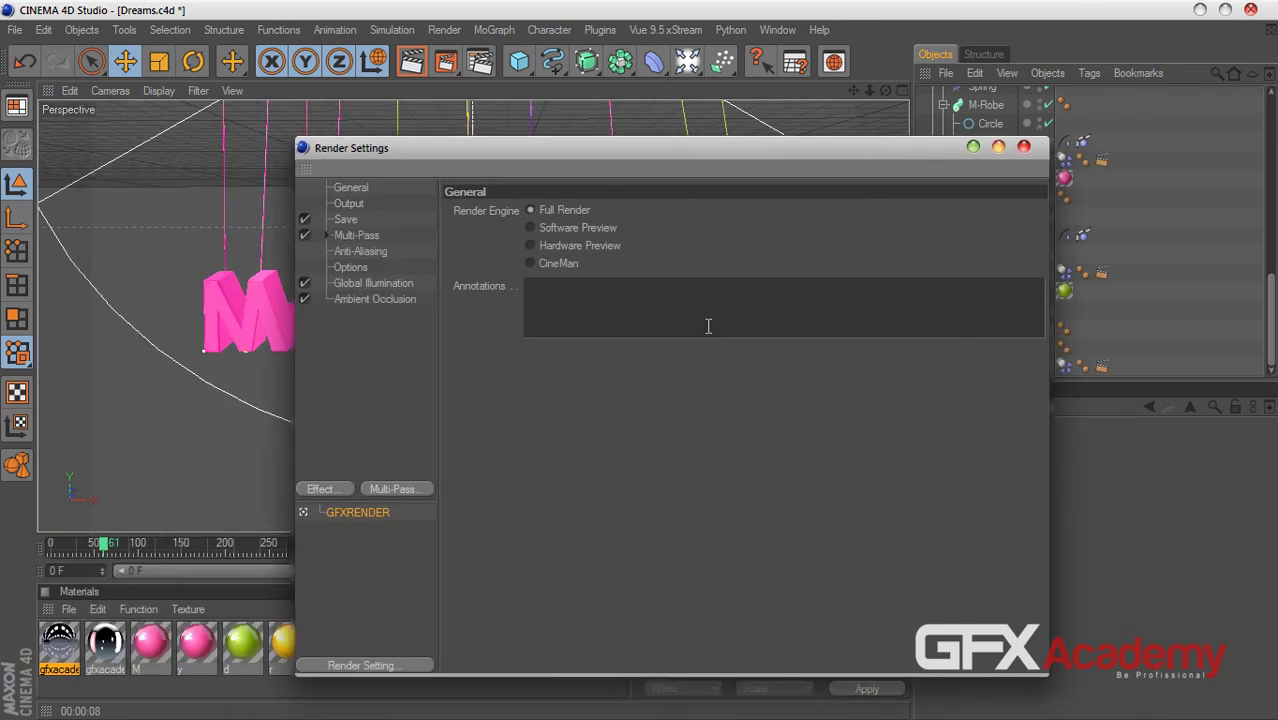